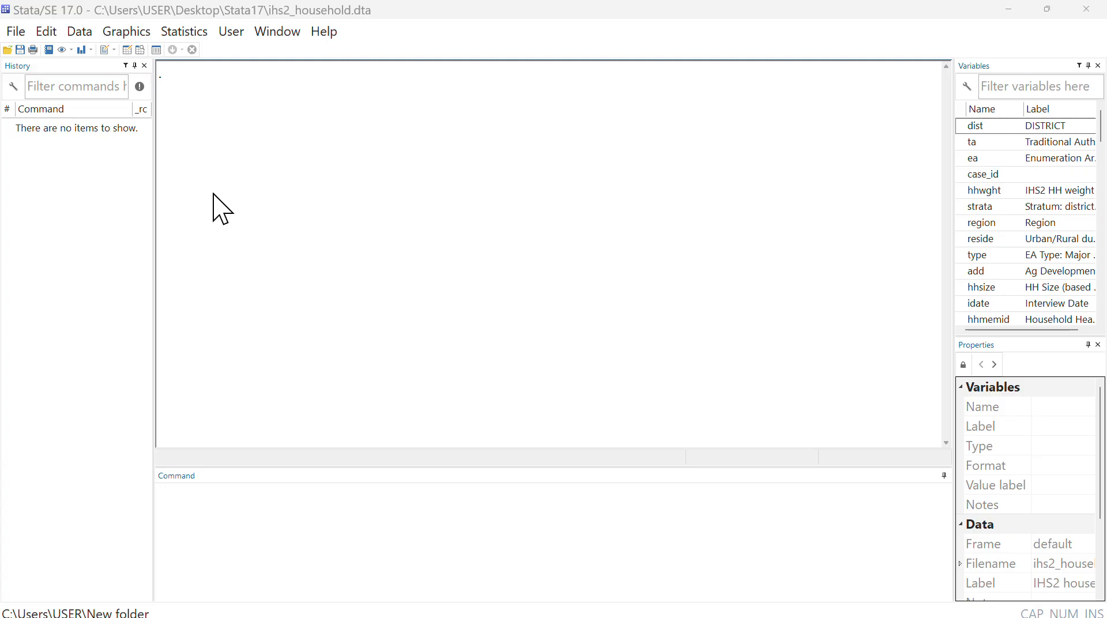
- Start changing the working directory and create a new folder inside the user's home folder
left_click(17, 34)
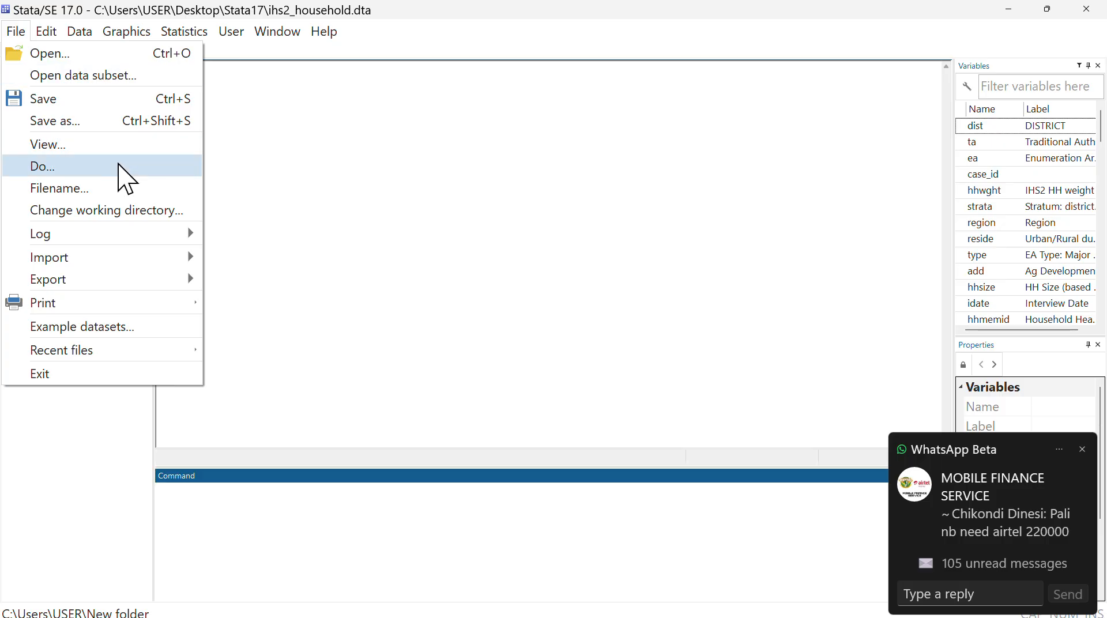
left_click(130, 210)
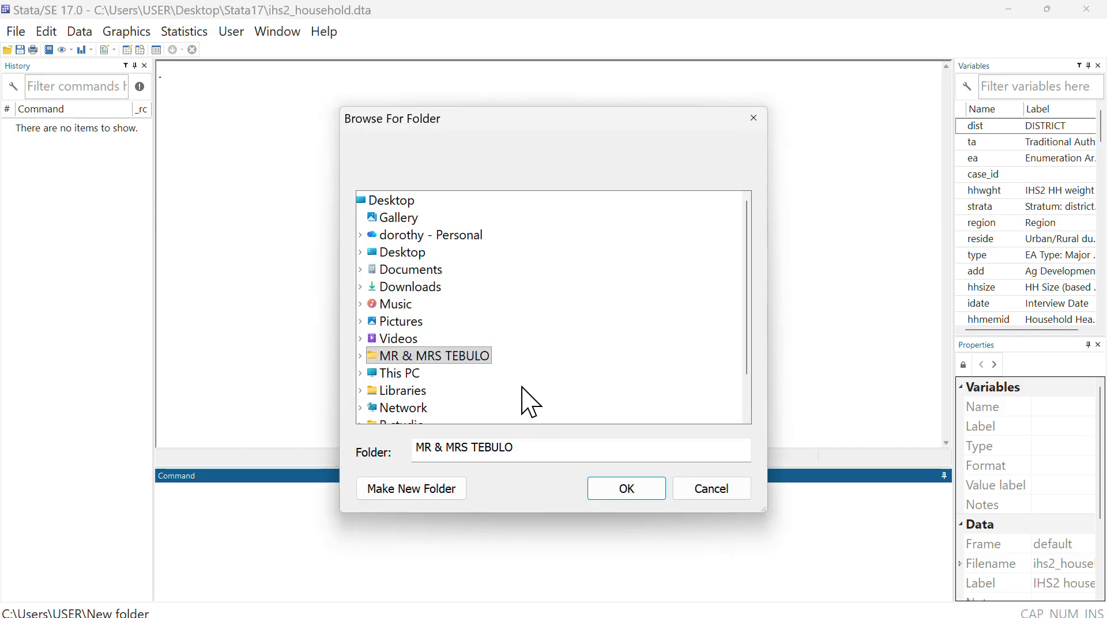
left_click(412, 486)
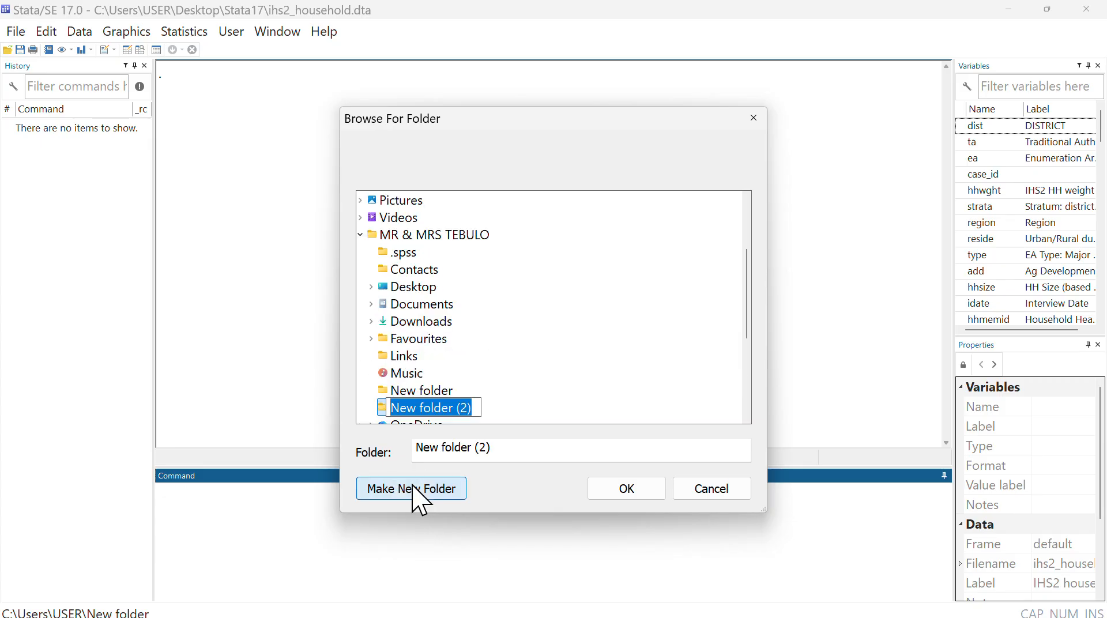
- Enter "working direct. group 8" as the folder name and accept the newly created folder as the working directory
left_click(502, 448)
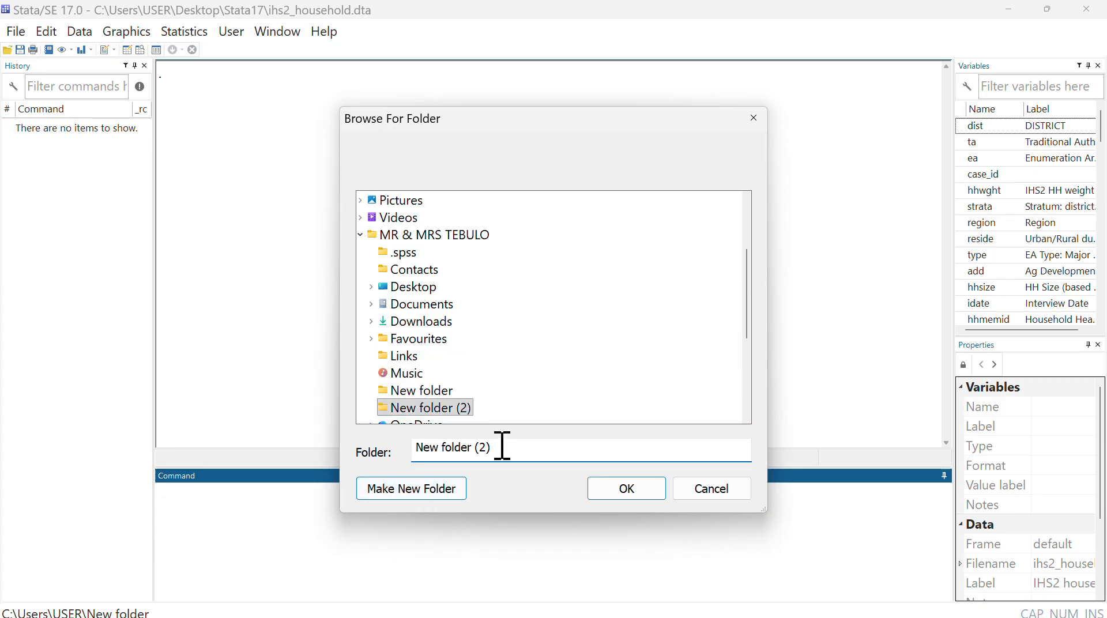
key("BackSpace")
key("BackSpace")
key("BackSpace")
key("BackSpace")
key("BackSpace")
key("BackSpace")
key("BackSpace")
key("BackSpace")
key("BackSpace")
key("BackSpace")
key("BackSpace")
key("BackSpace")
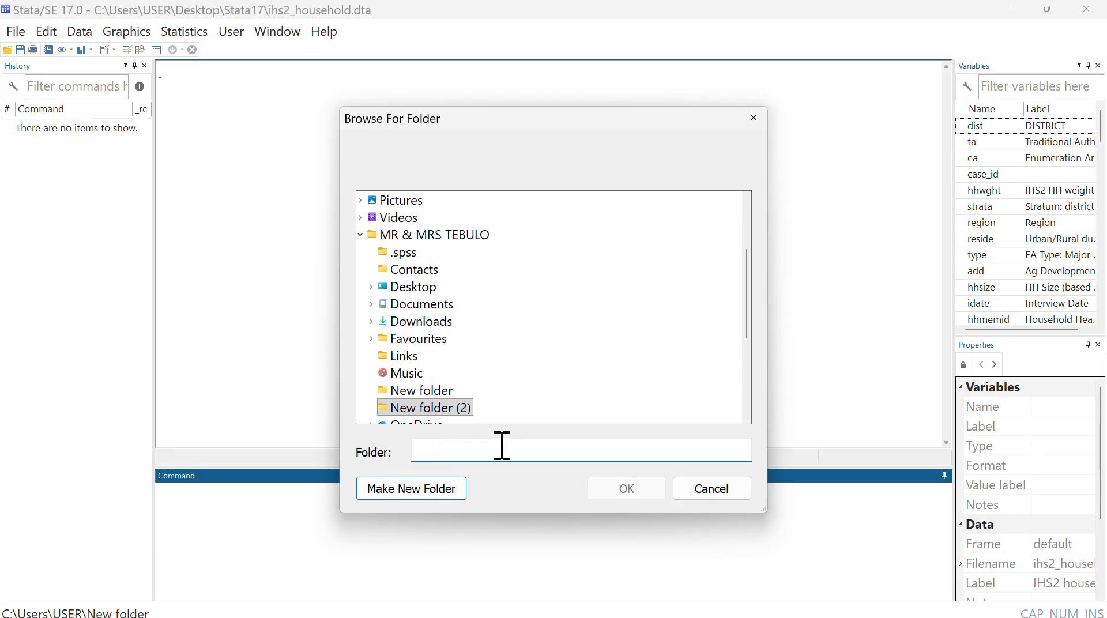
type("working direct. group 8")
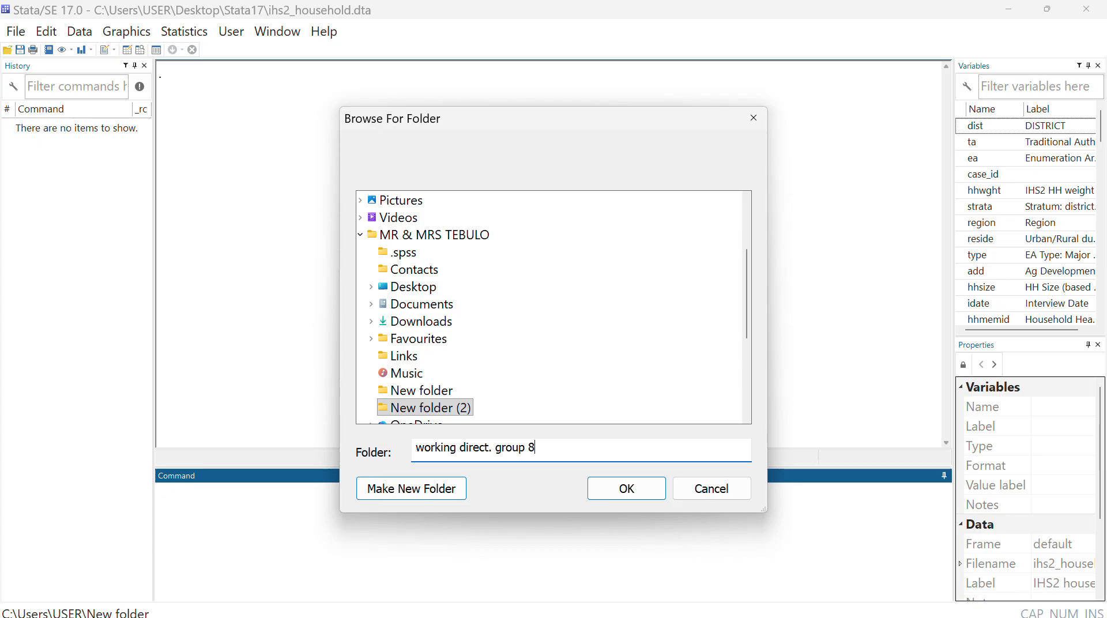
left_click(627, 494)
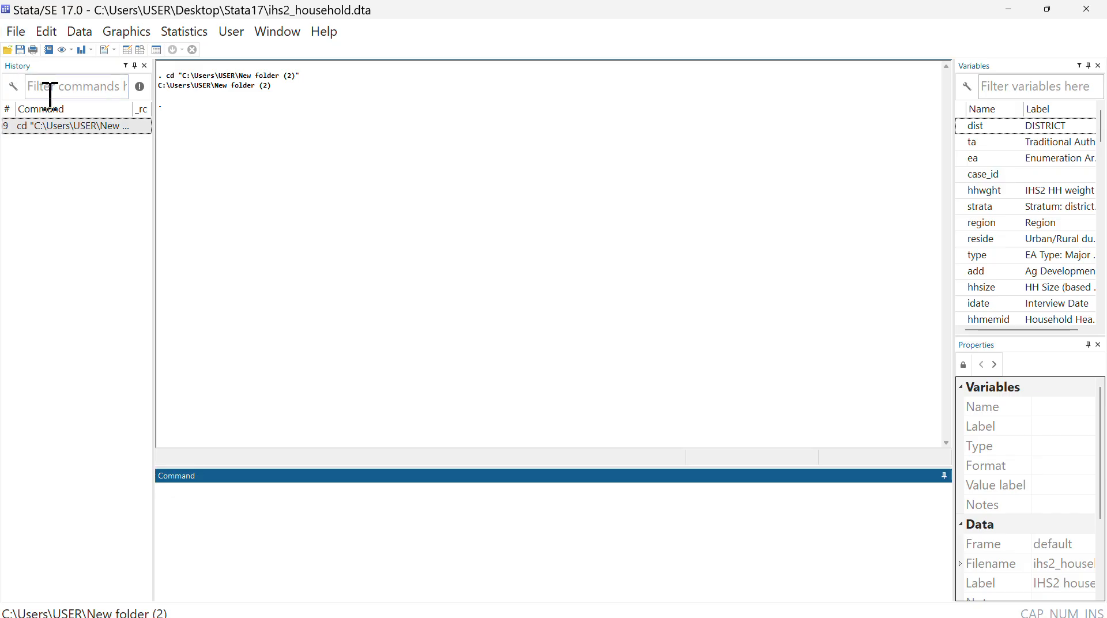
left_click(16, 35)
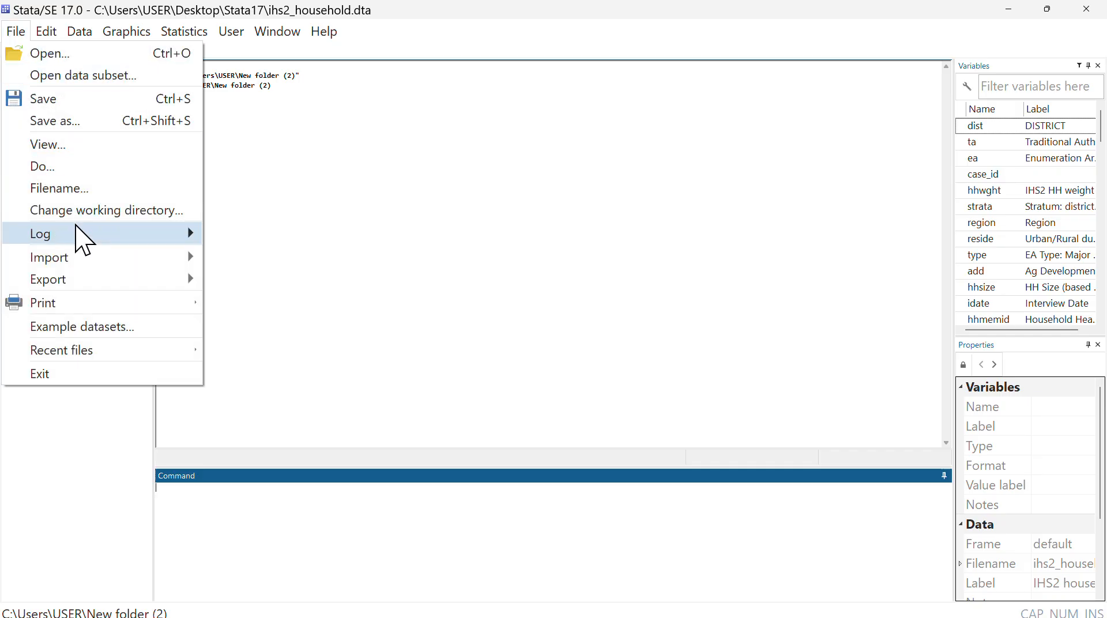
left_click(263, 214)
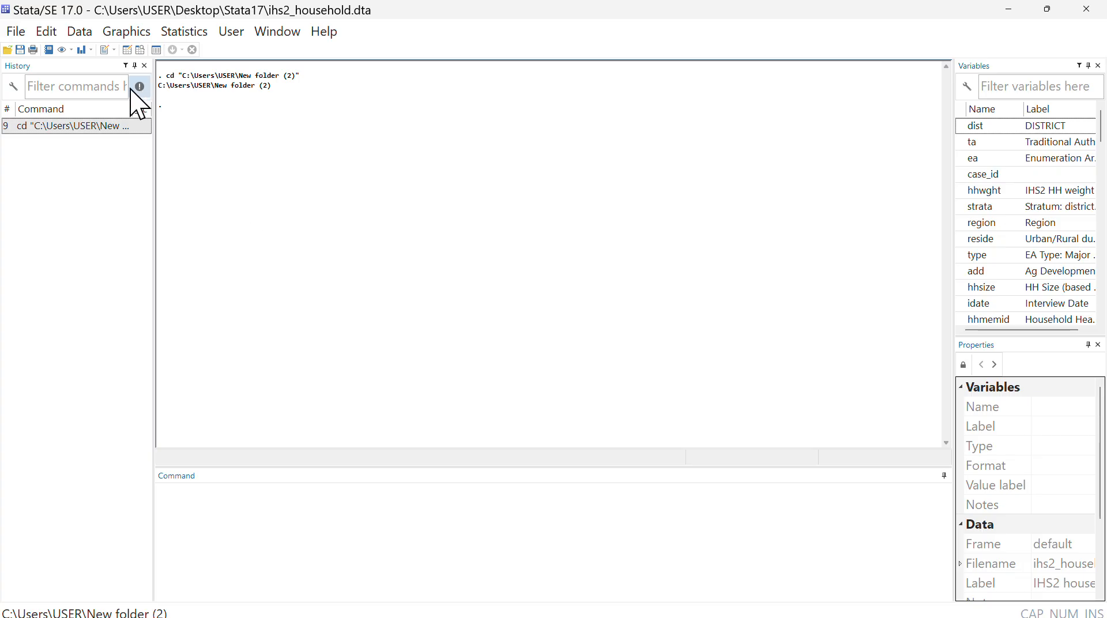
left_click(18, 33)
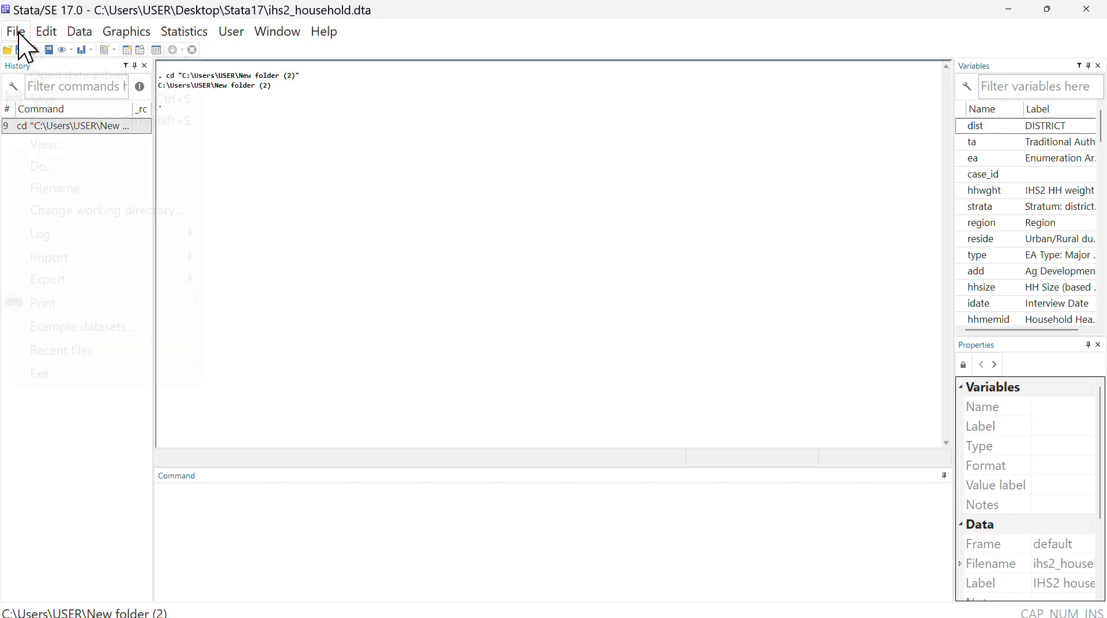
left_click(491, 32)
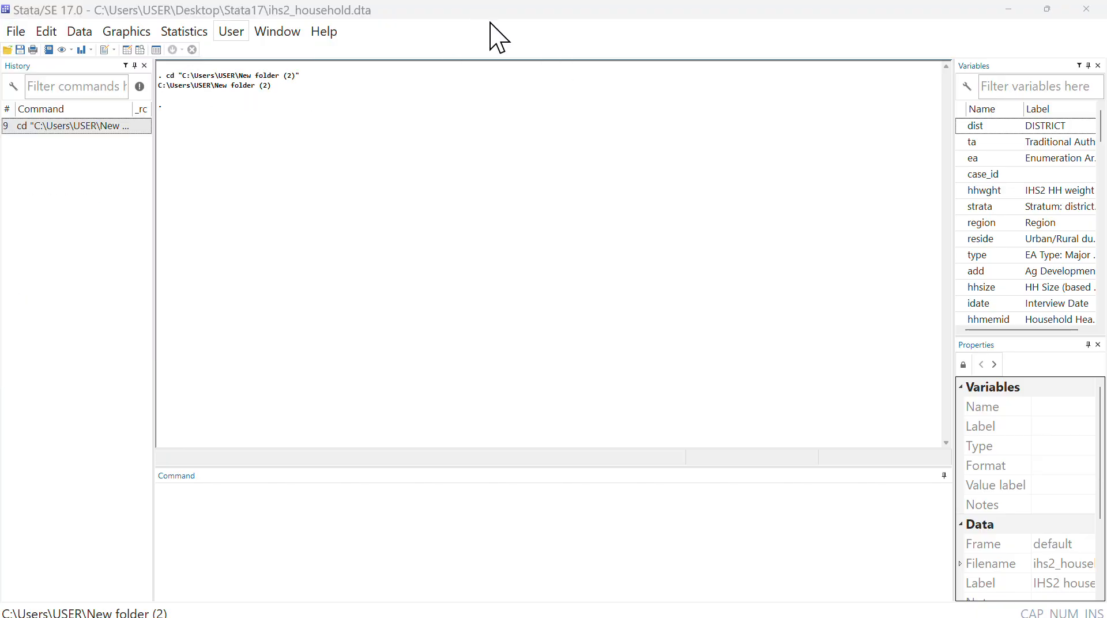
- Begin a formatted log (*.smcl) named "log file grp 8" in the Stata17 folder
left_click(16, 34)
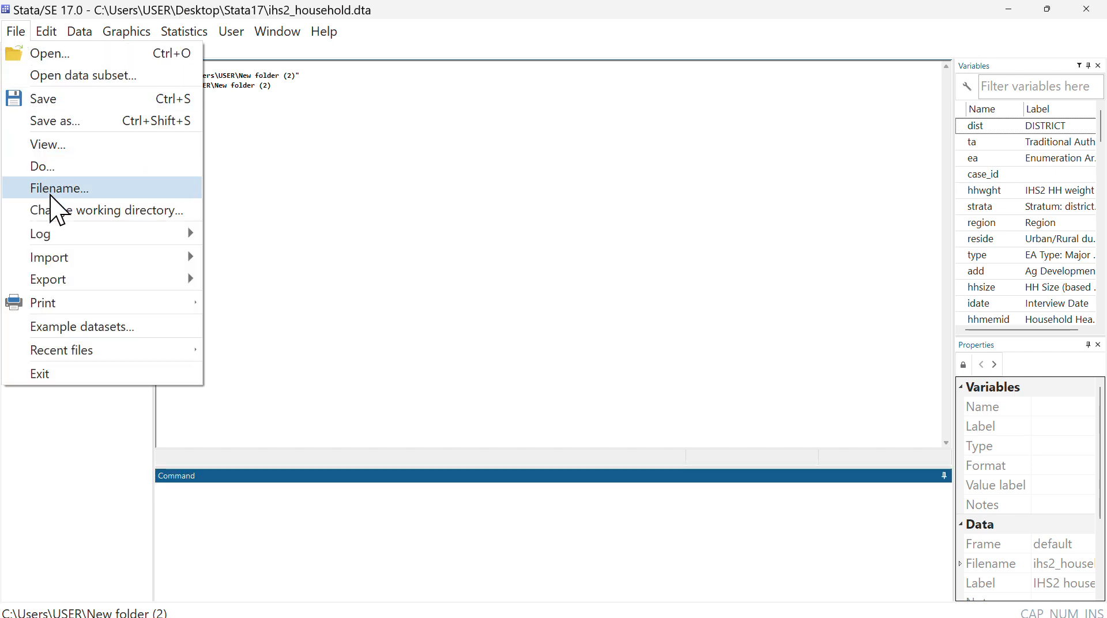
mouse_move(71, 237)
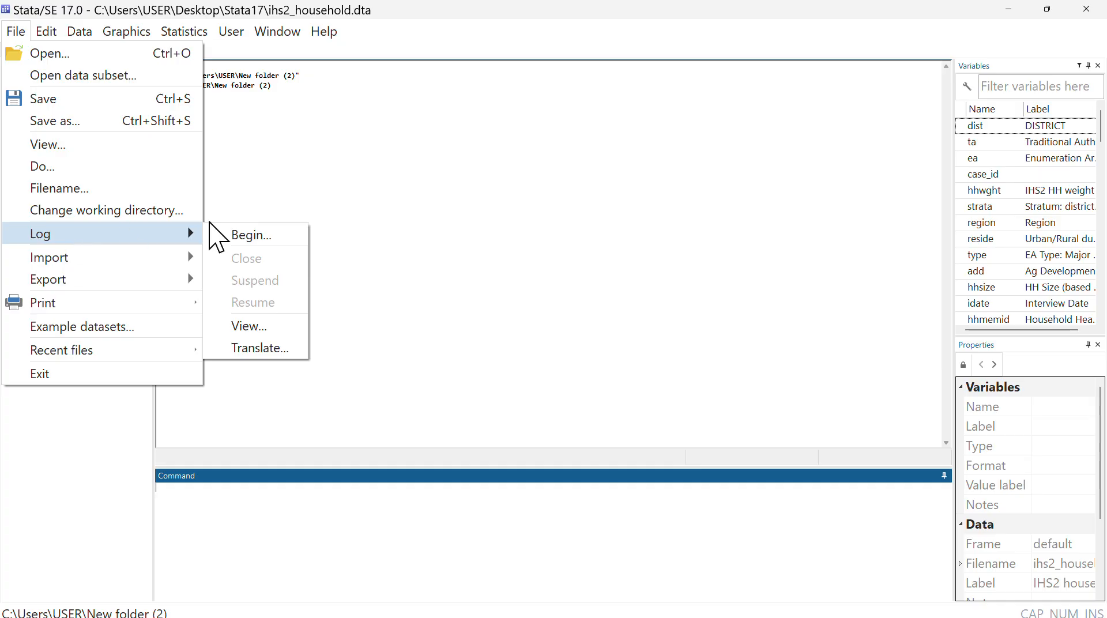
left_click(241, 236)
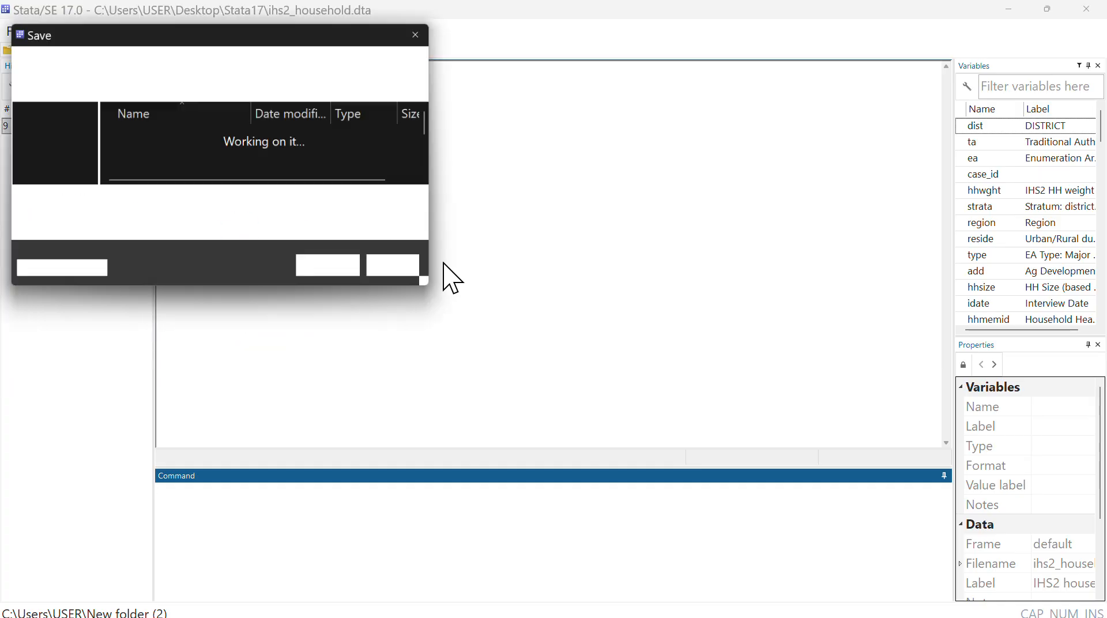
key("BackSpace")
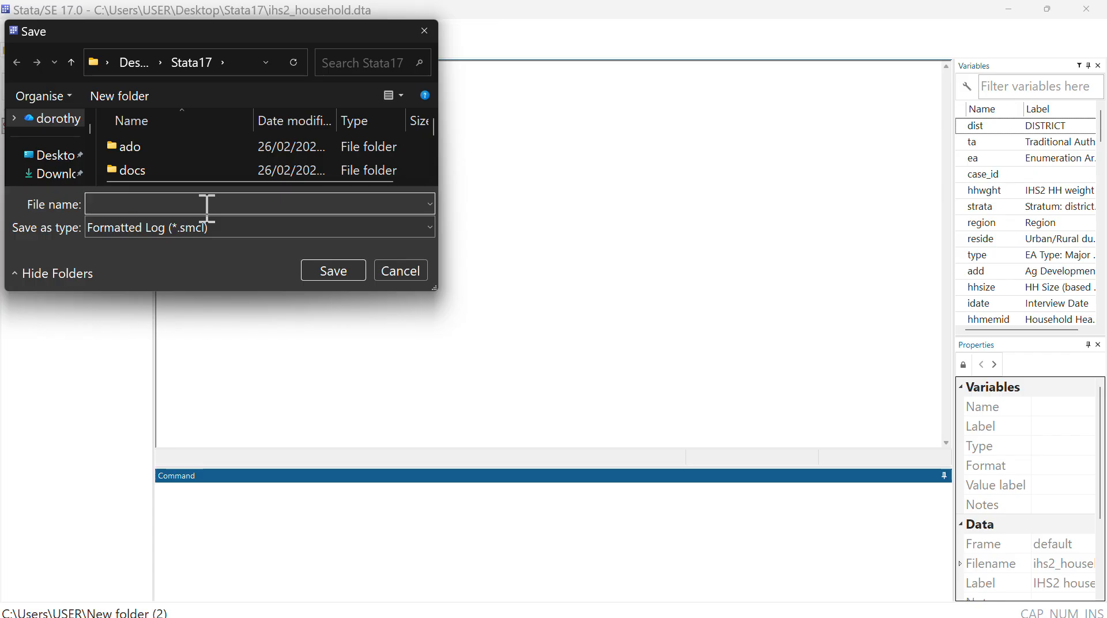
type("log file g")
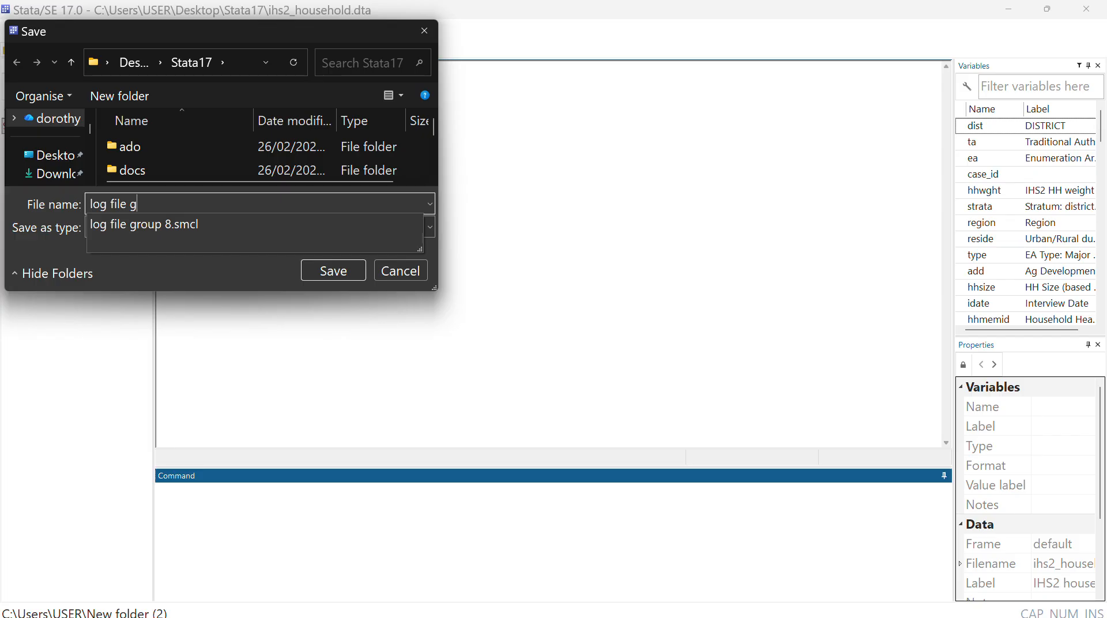
type("rp 8")
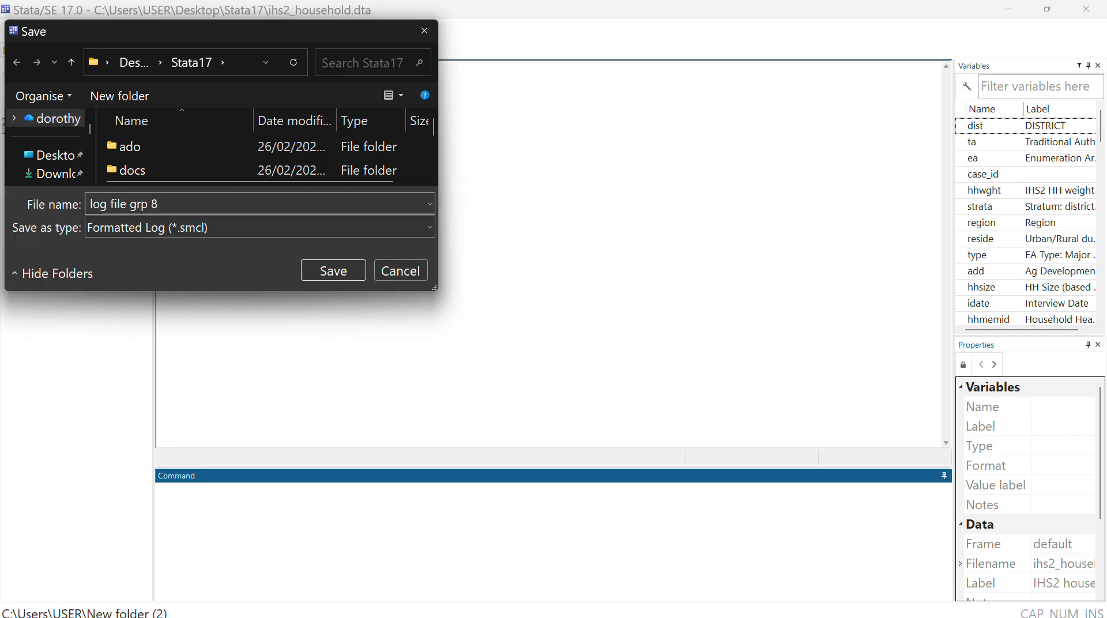
left_click(331, 275)
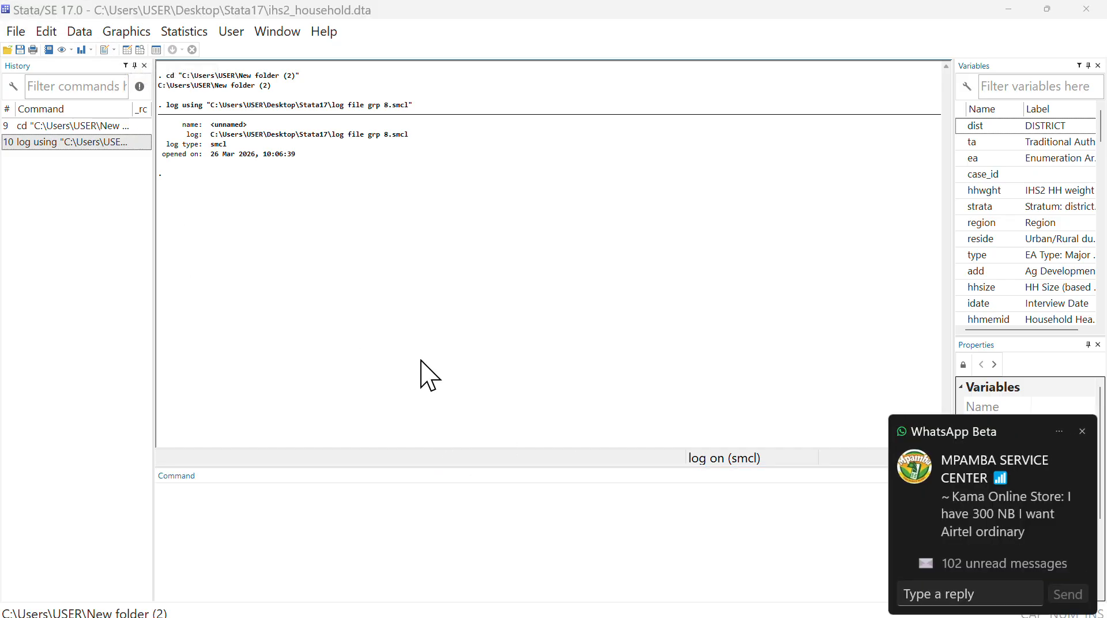
- Save the untitled do-file as "do file for group 8" in the Stata17 folder, replacing the existing file, and minimize the Do-file Editor
mouse_move(641, 615)
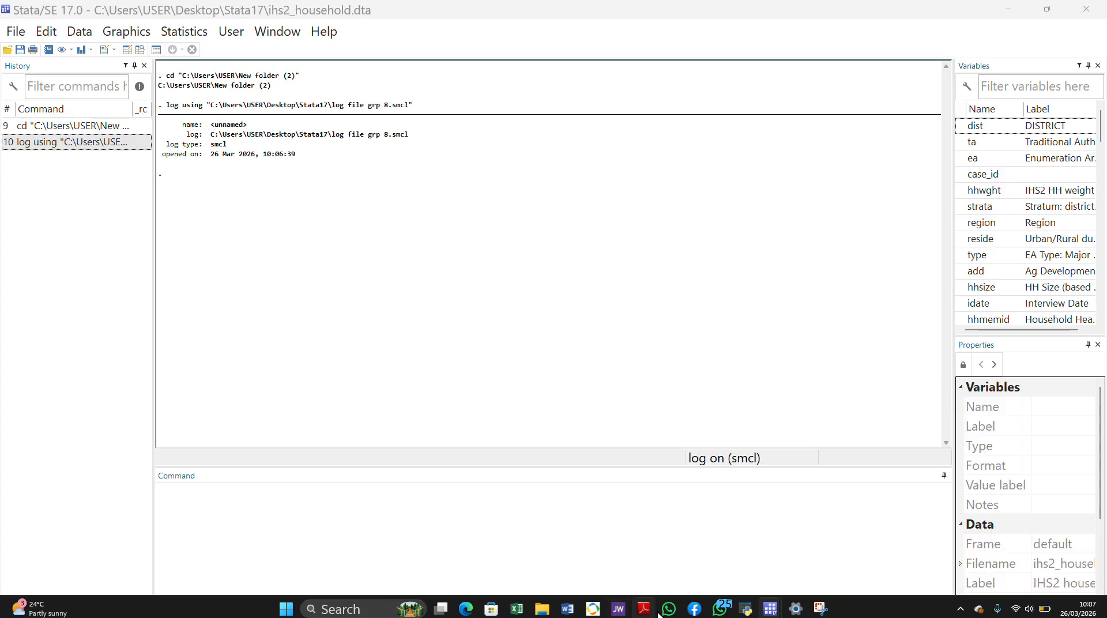
mouse_move(769, 612)
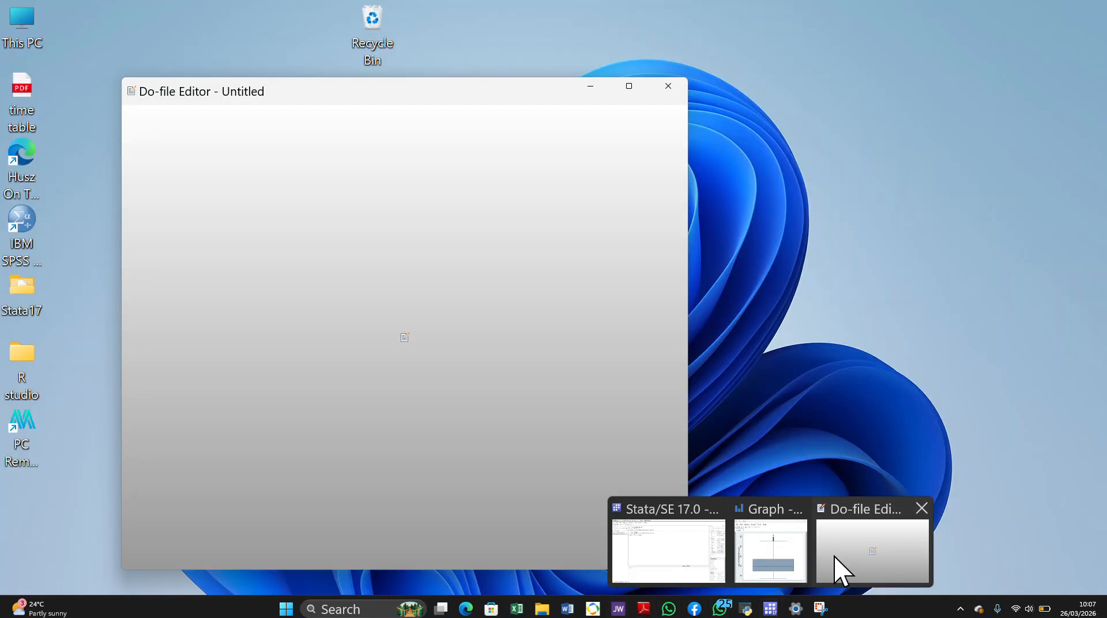
left_click(834, 572)
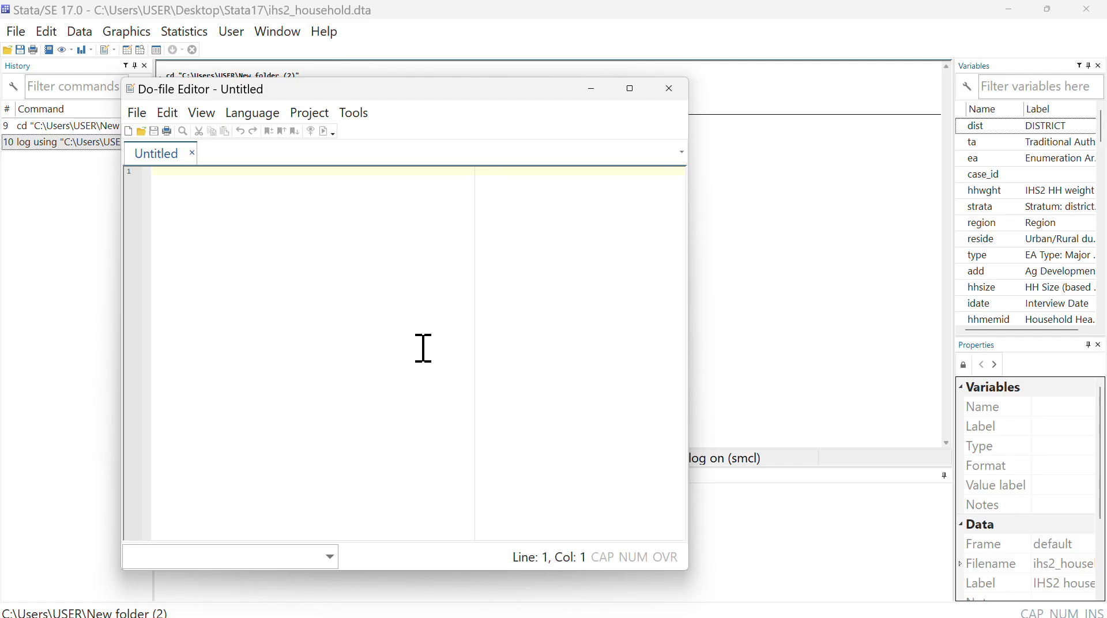
left_click(137, 119)
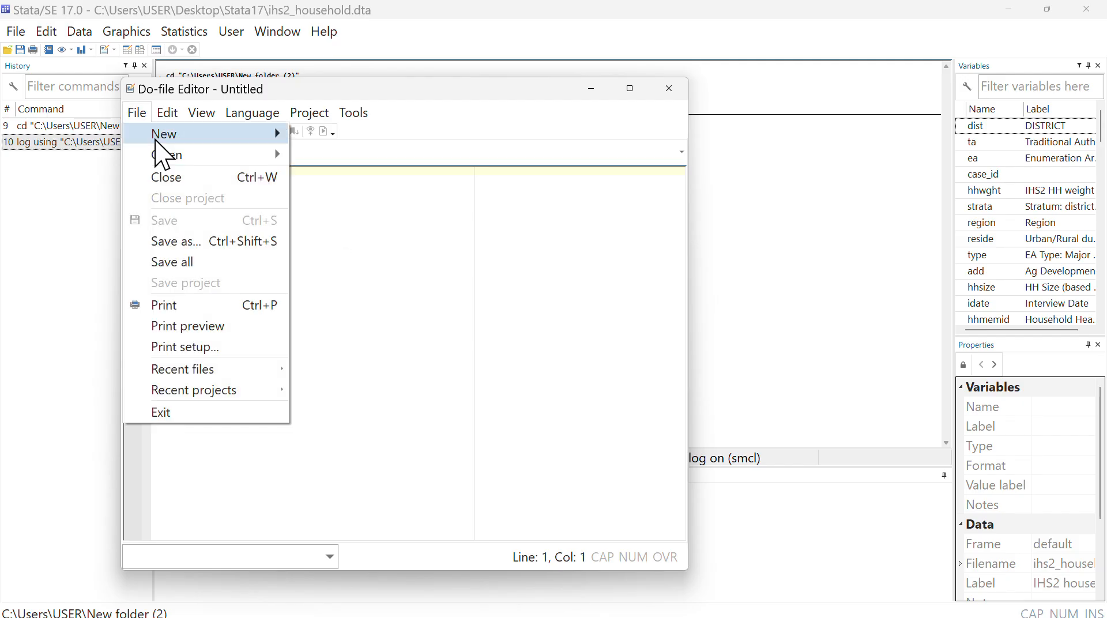
left_click(167, 241)
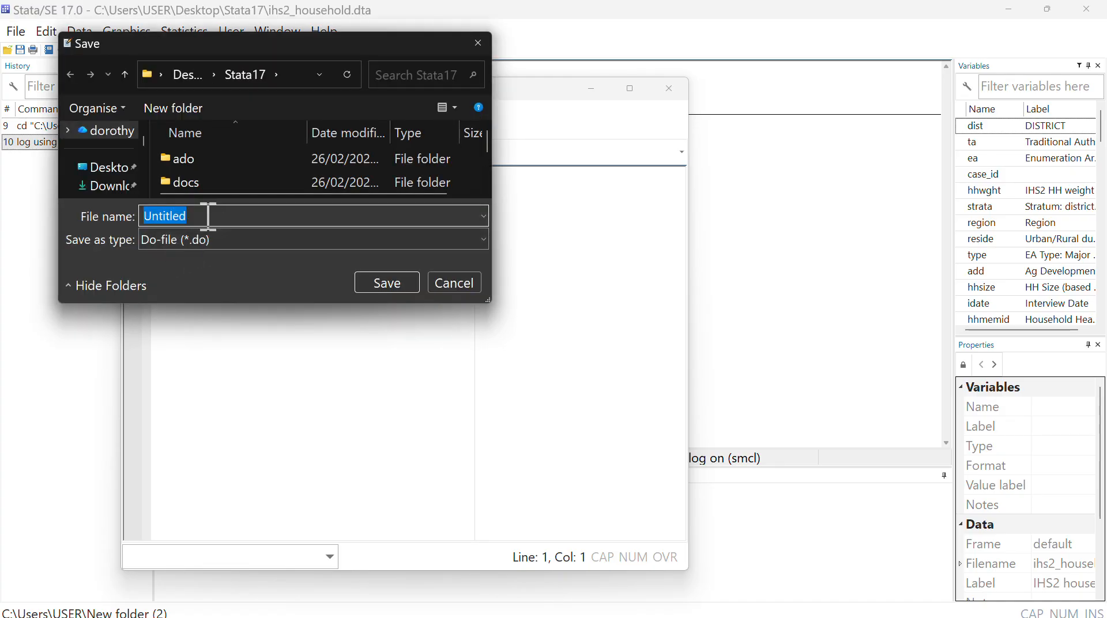
key("BackSpace")
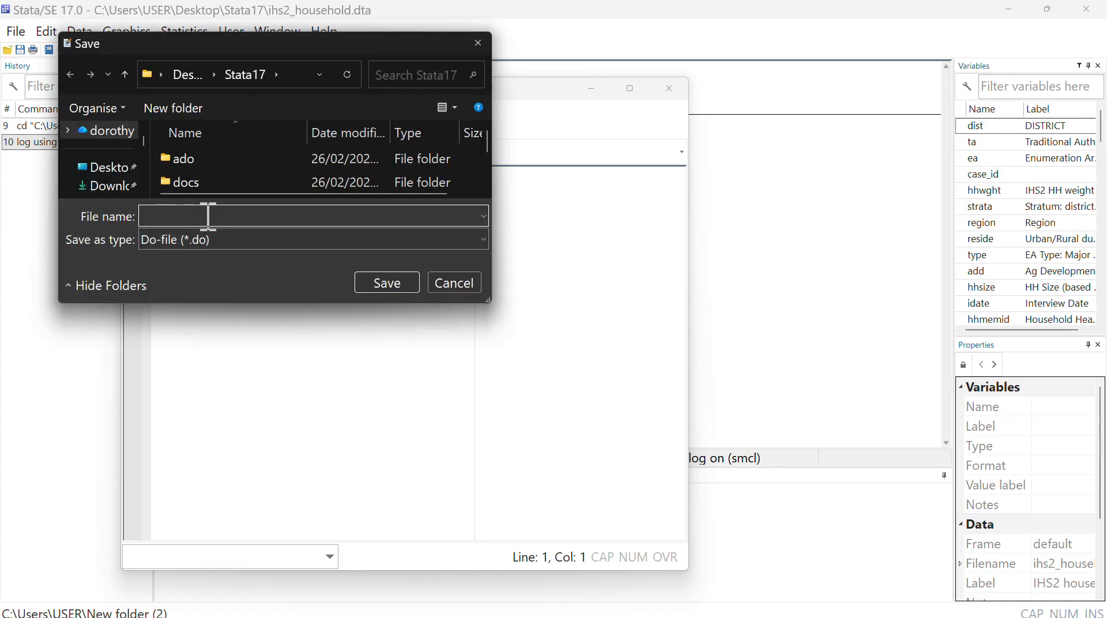
type("do file for gr")
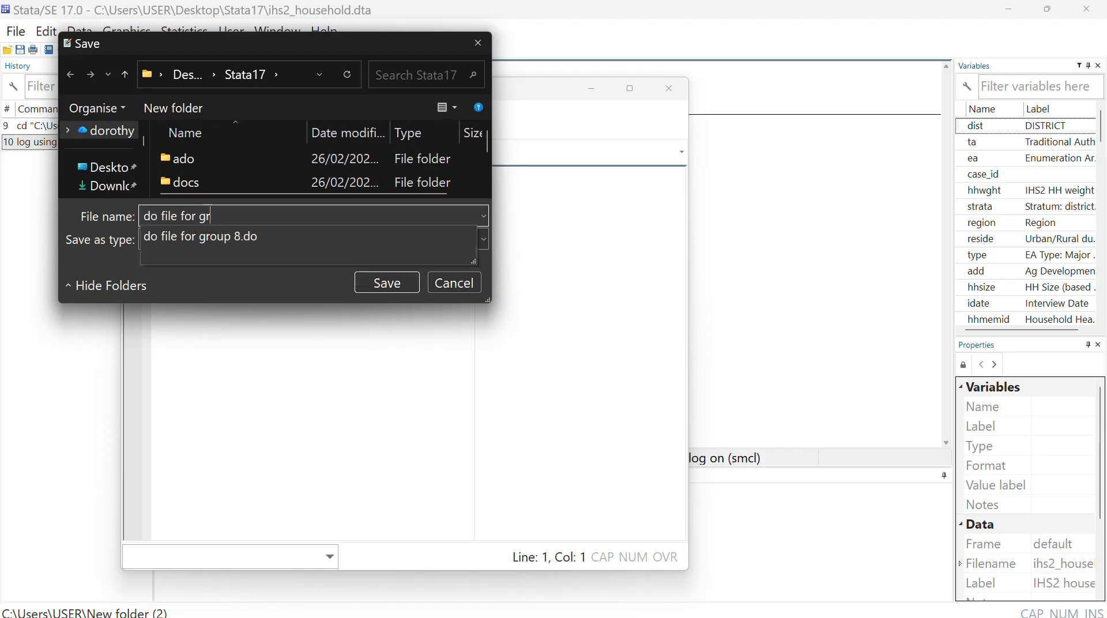
type("oup 8")
left_click(386, 278)
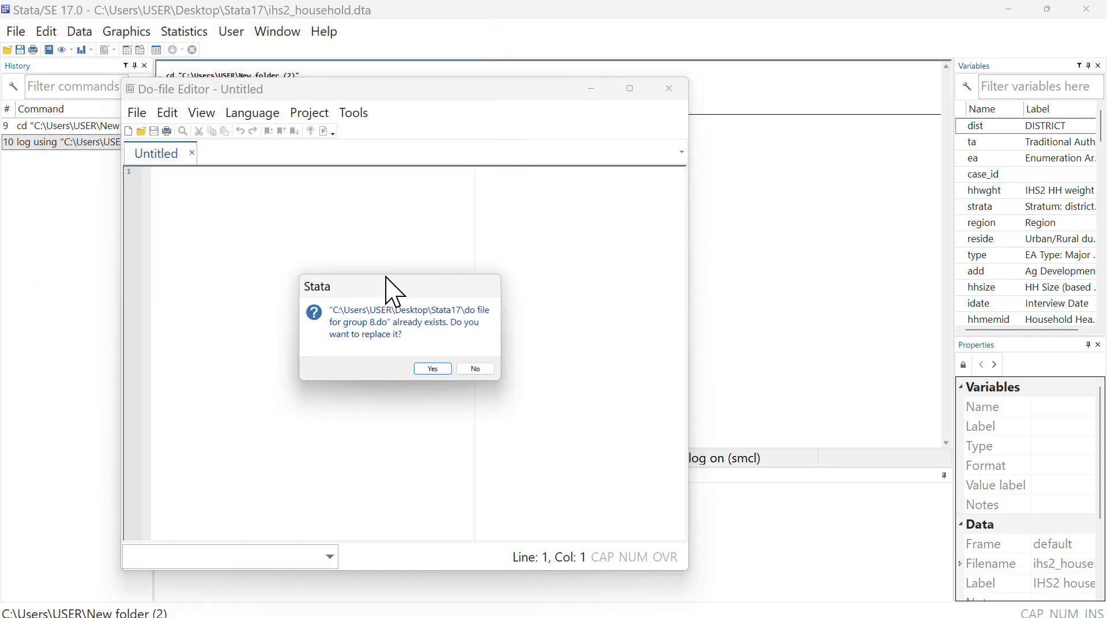
left_click(433, 369)
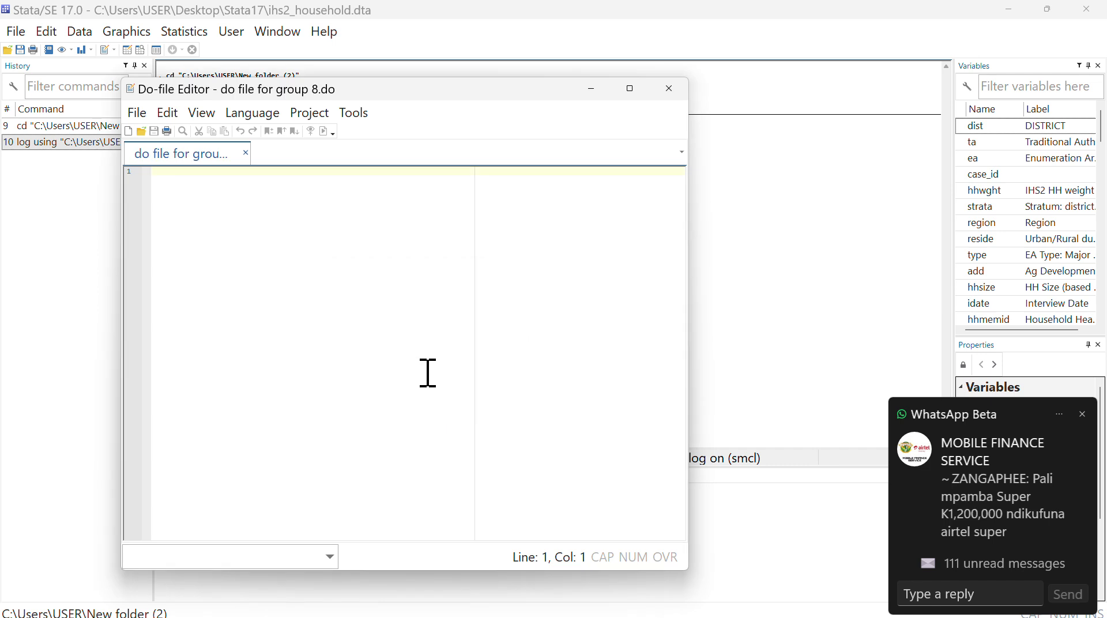
left_click(596, 89)
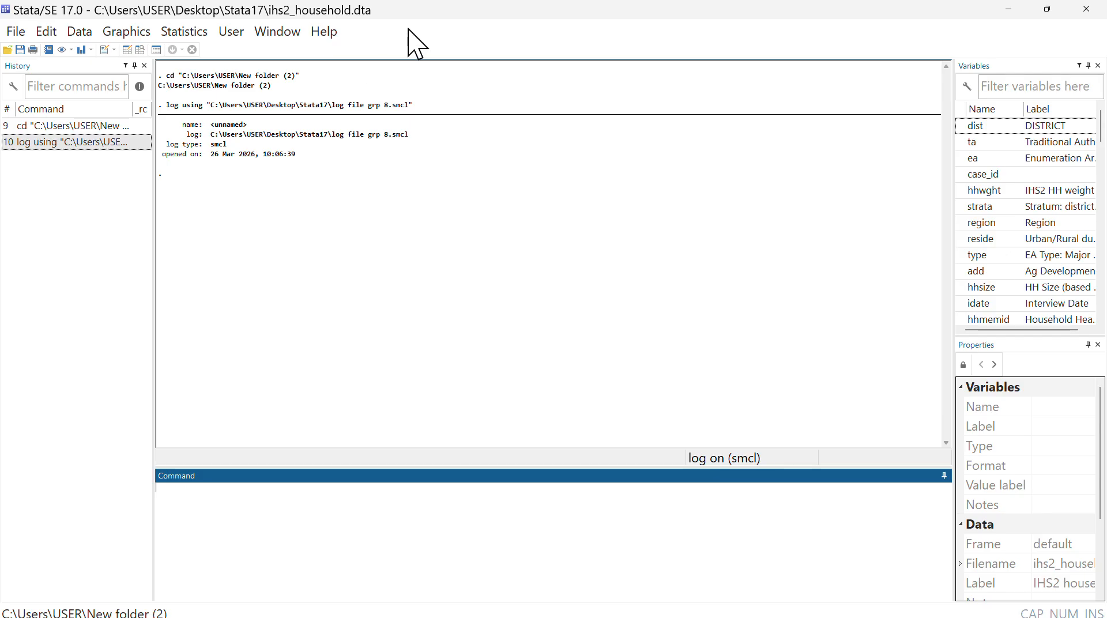
- Open the ihs2_household.dta dataset from the Stata17 folder on the desktop
left_click(488, 19)
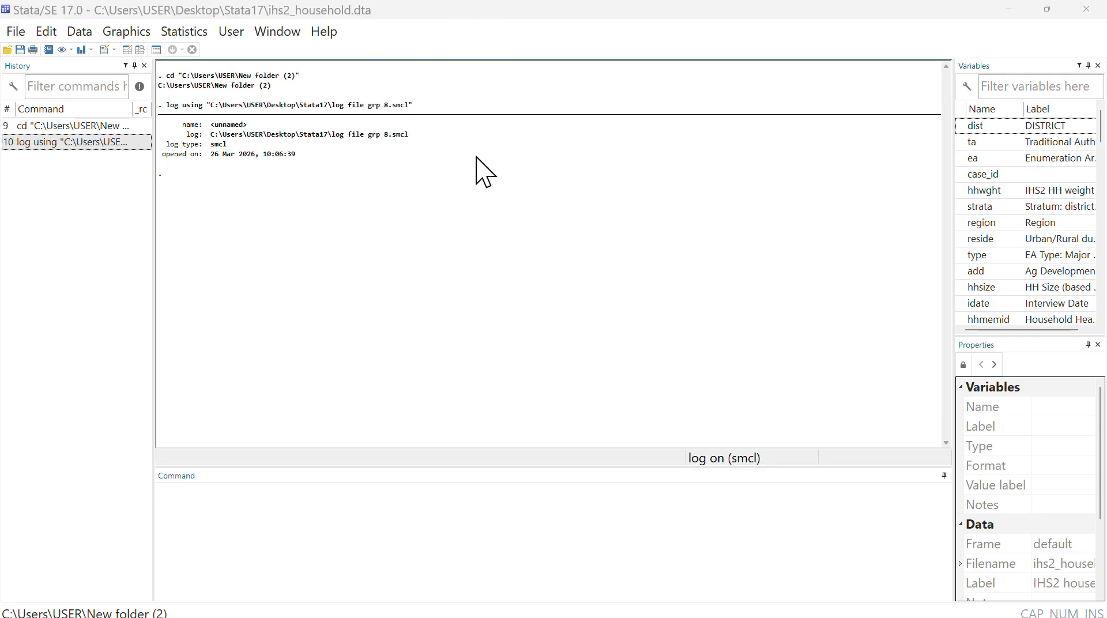
left_click(24, 32)
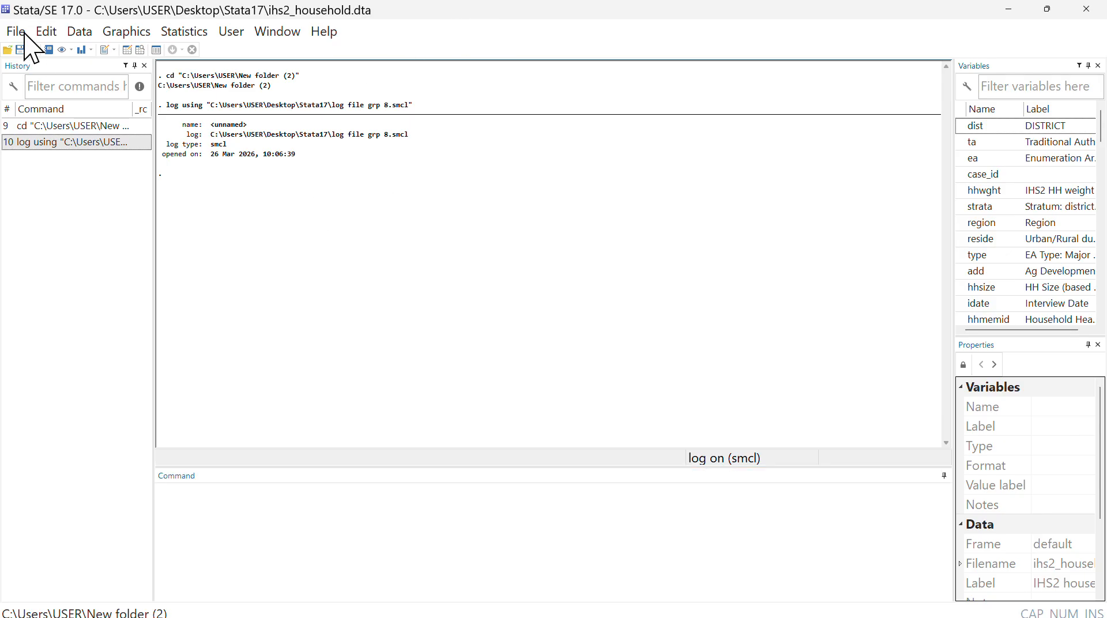
left_click(24, 33)
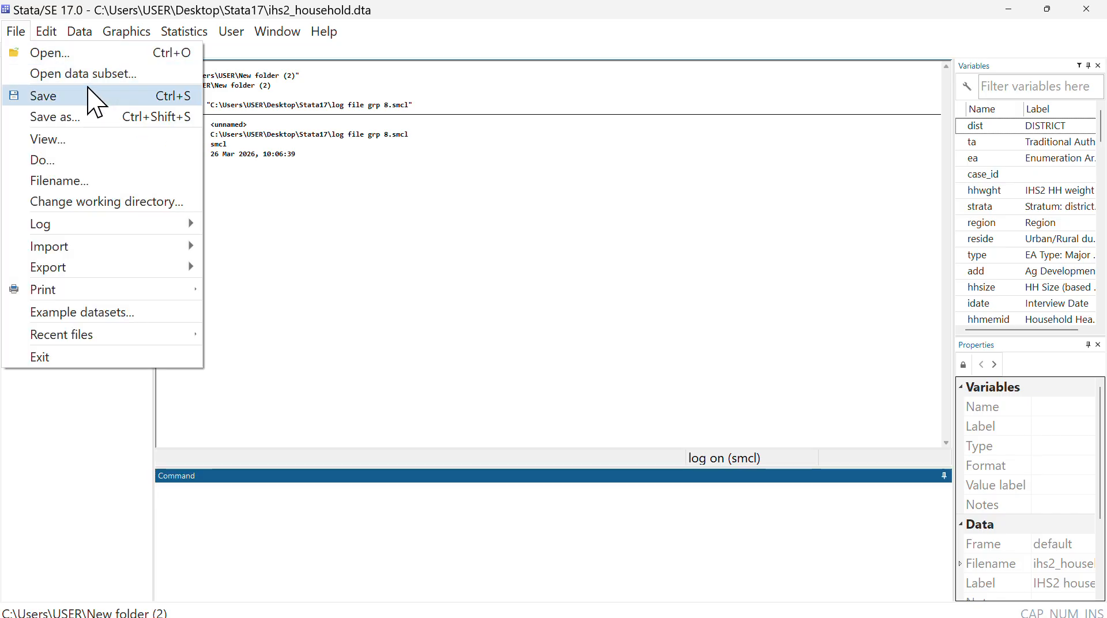
left_click(72, 55)
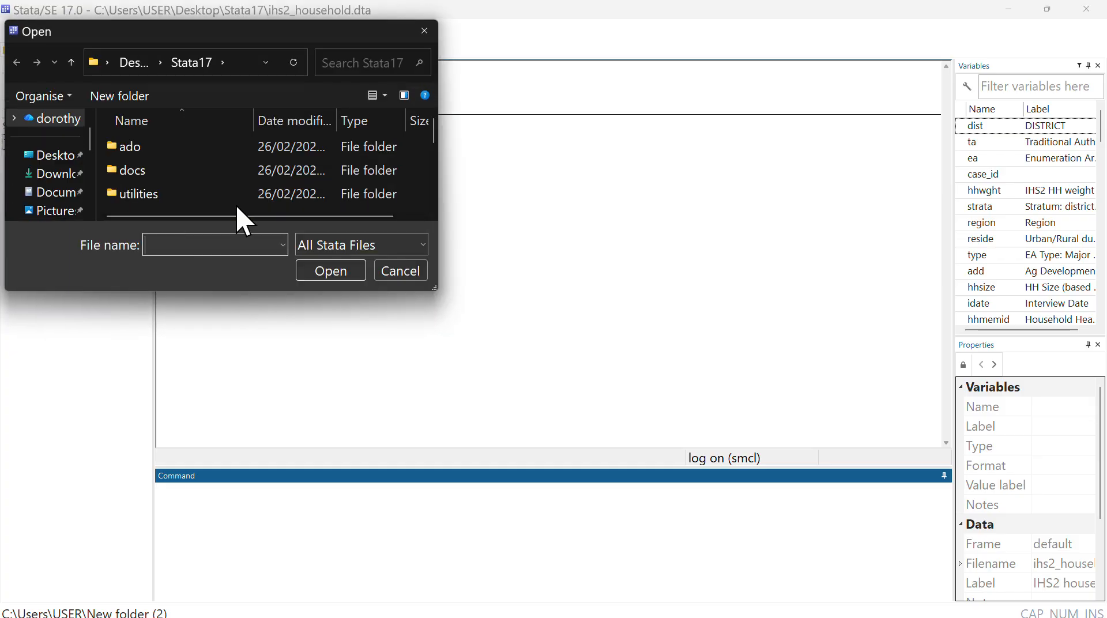
scroll(235, 203, "down", 3)
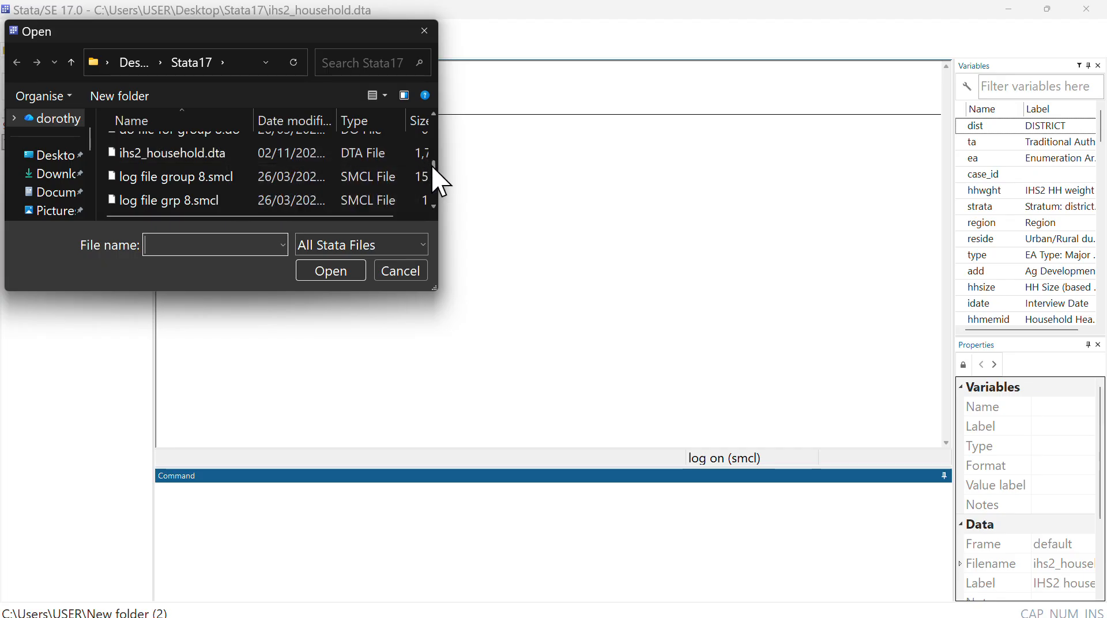
left_click_drag(432, 166, 433, 171)
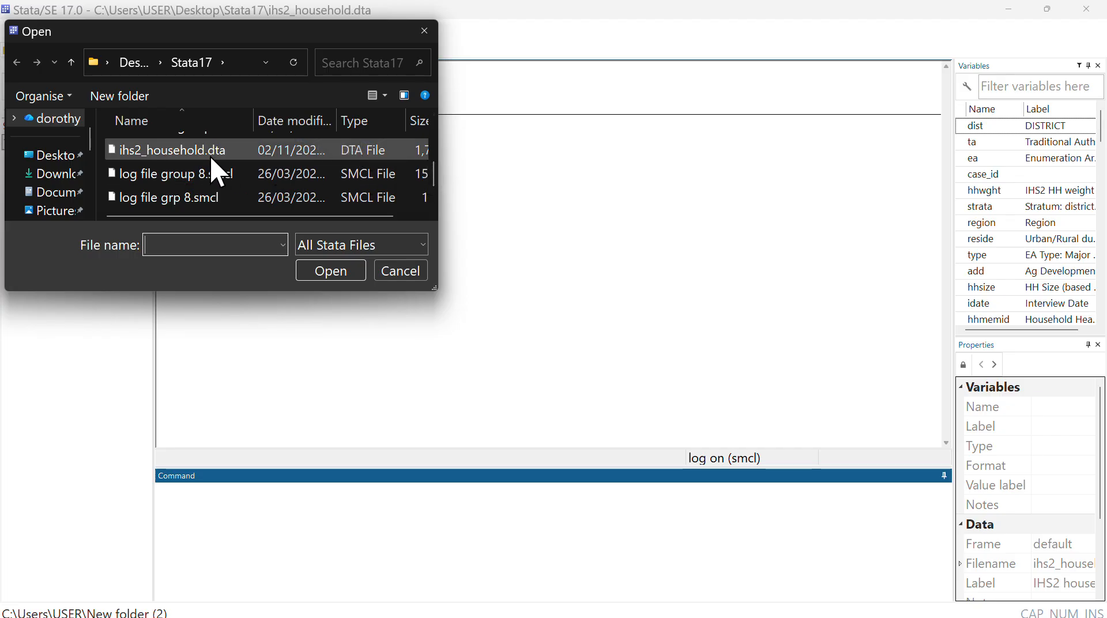
left_click(489, 22)
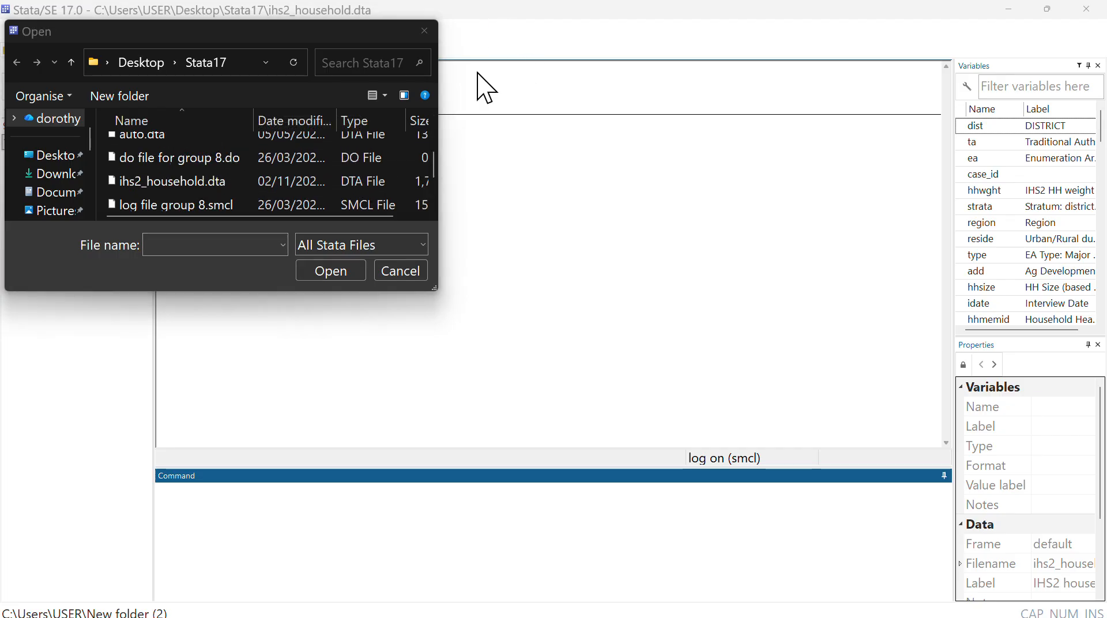
left_click(200, 181)
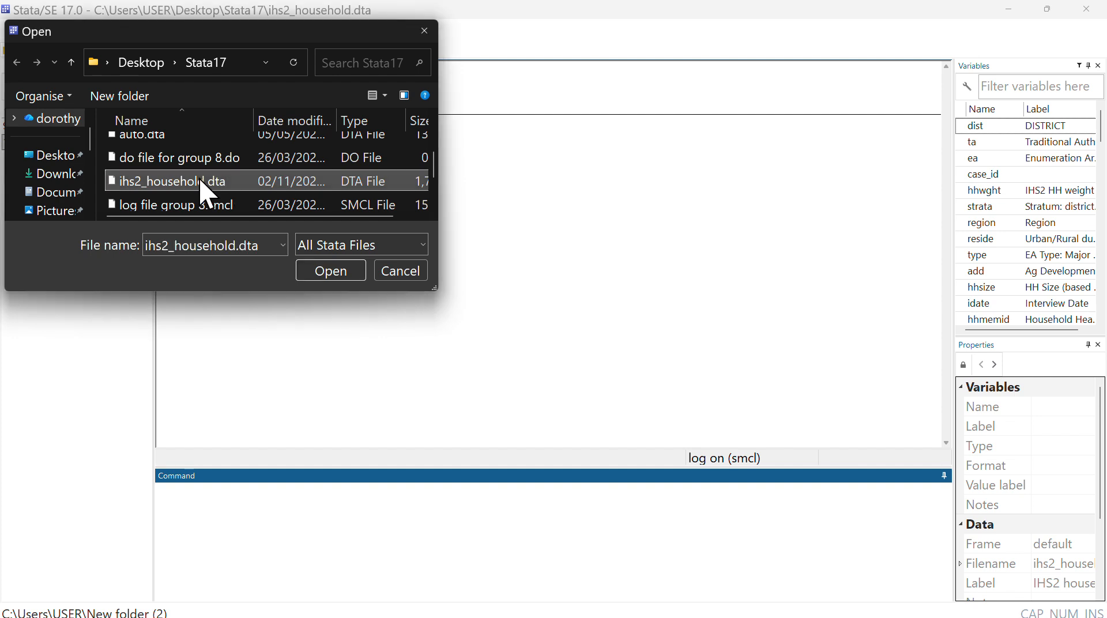
left_click(330, 271)
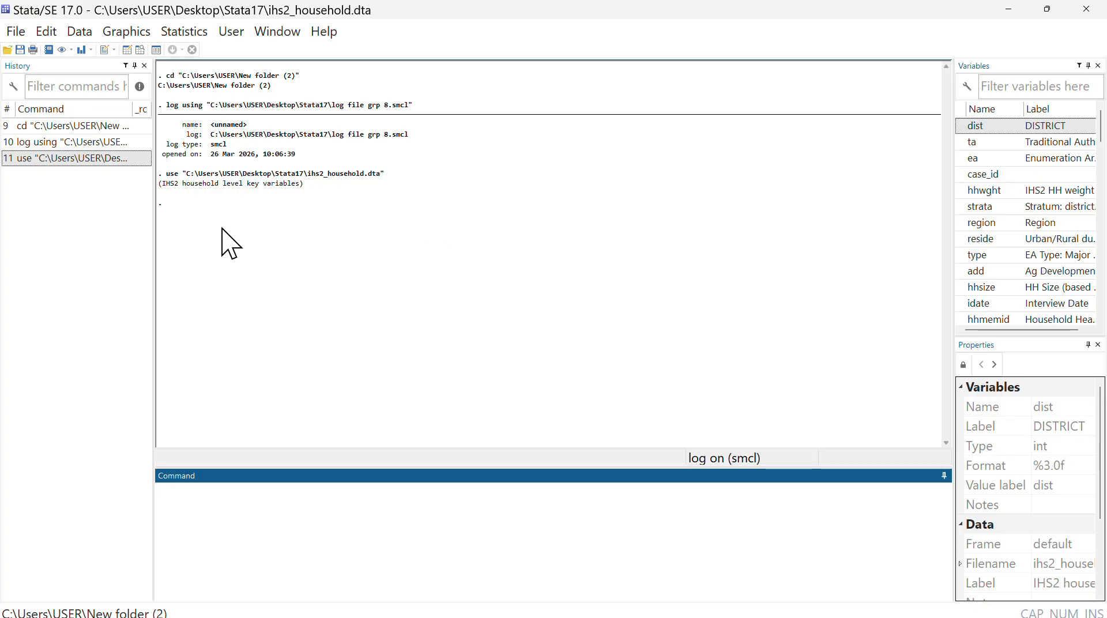
left_click(16, 33)
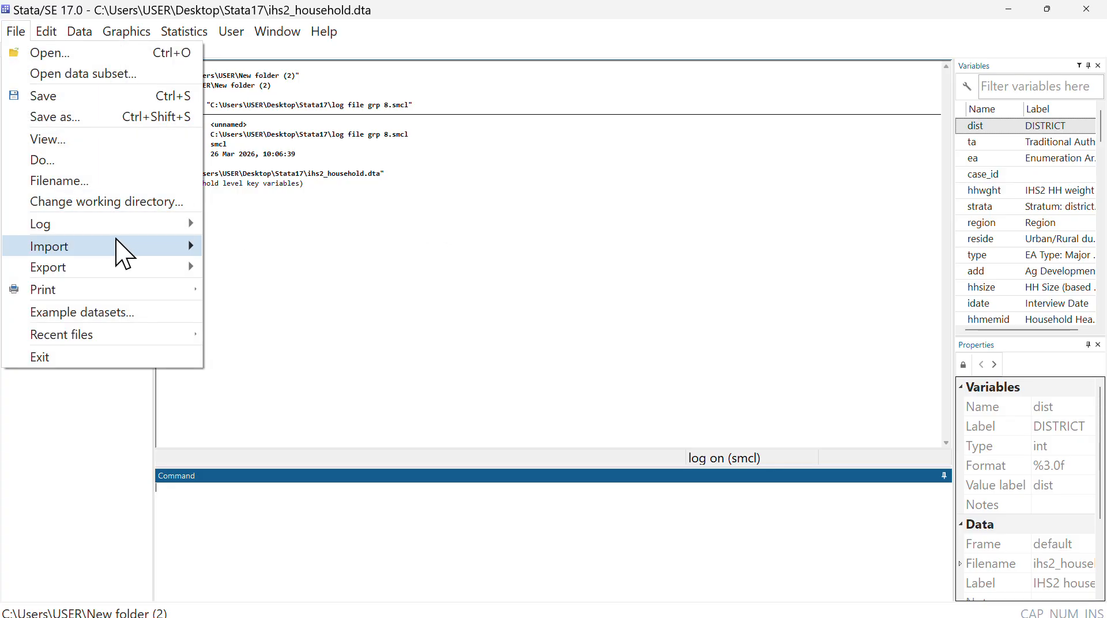
mouse_move(116, 247)
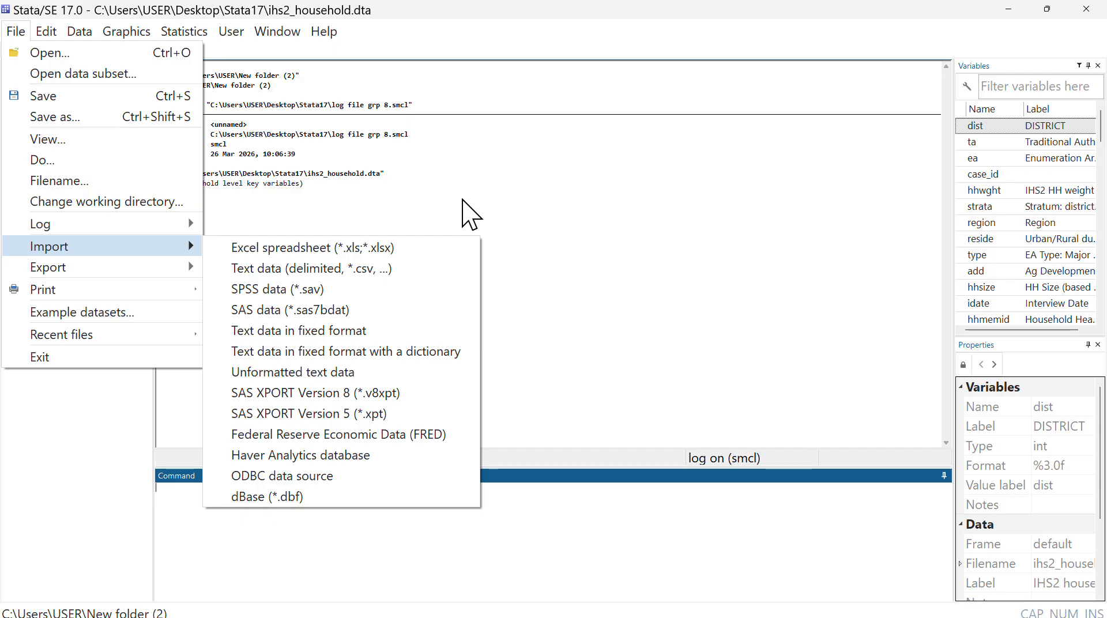
left_click(508, 196)
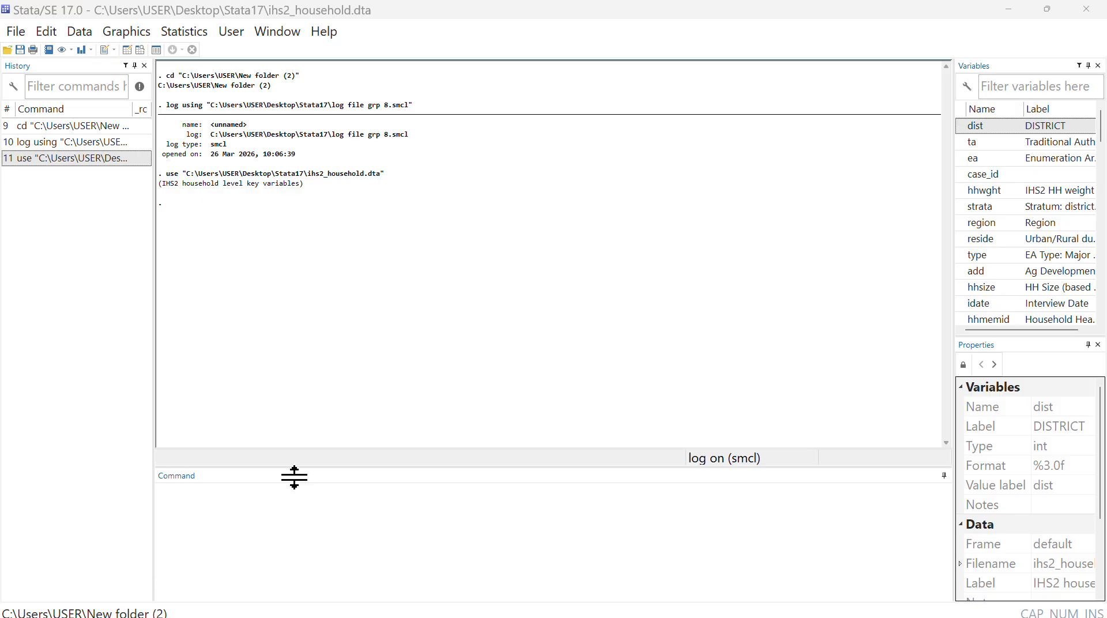
- Try to run the misstable command on the household dataset without a subcommand
left_click(284, 507)
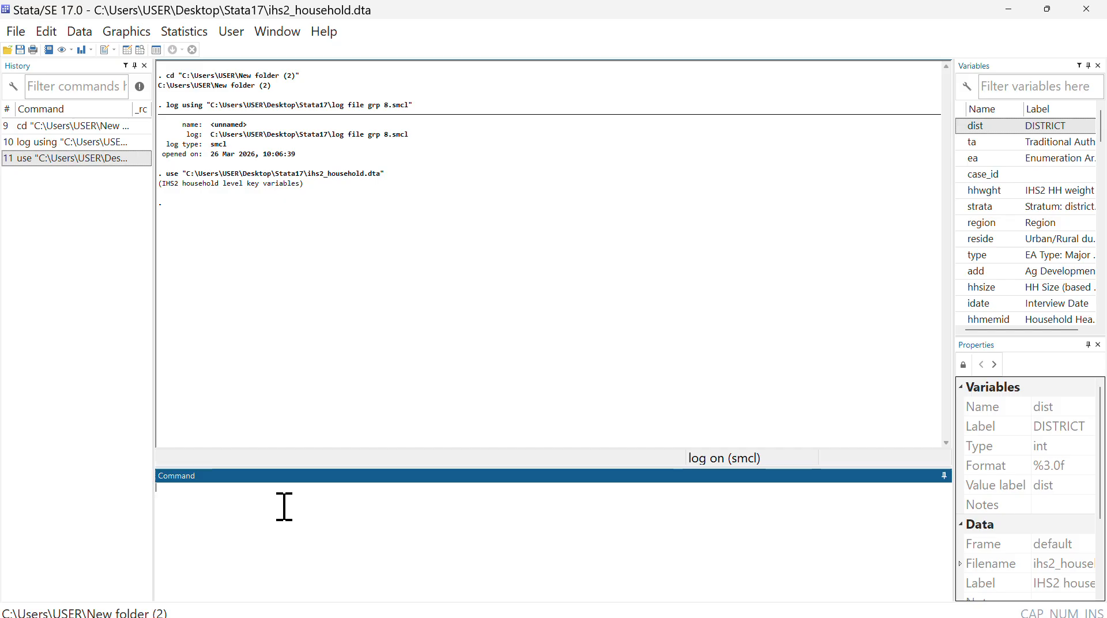
type("misstable")
key("Return")
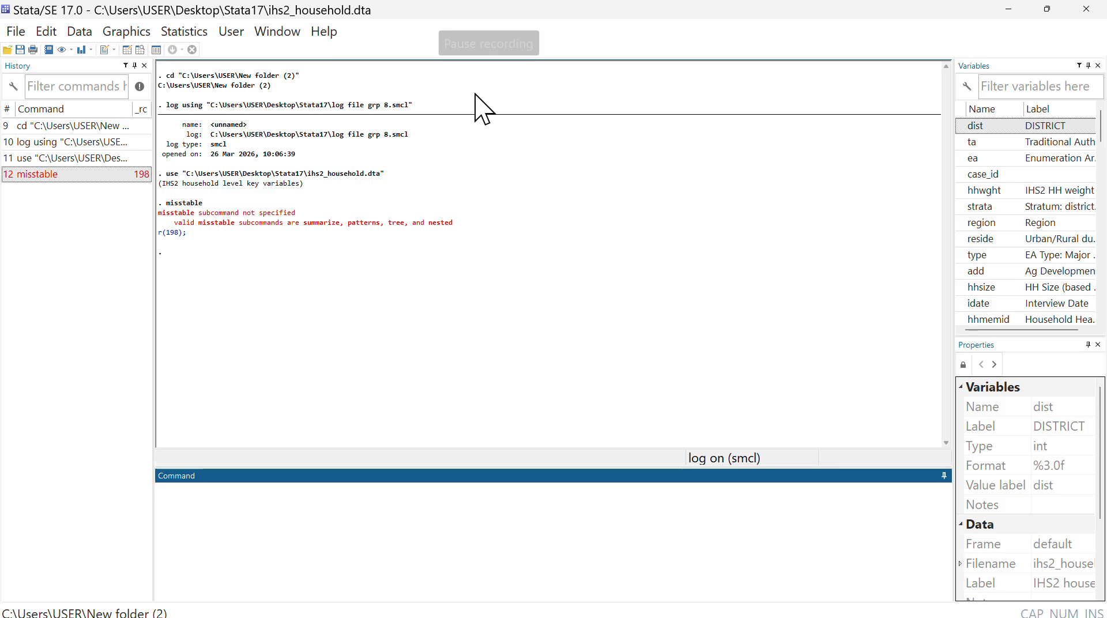
- Run misstable summarize to tabulate the missing values across the dataset's variables
left_click(486, 22)
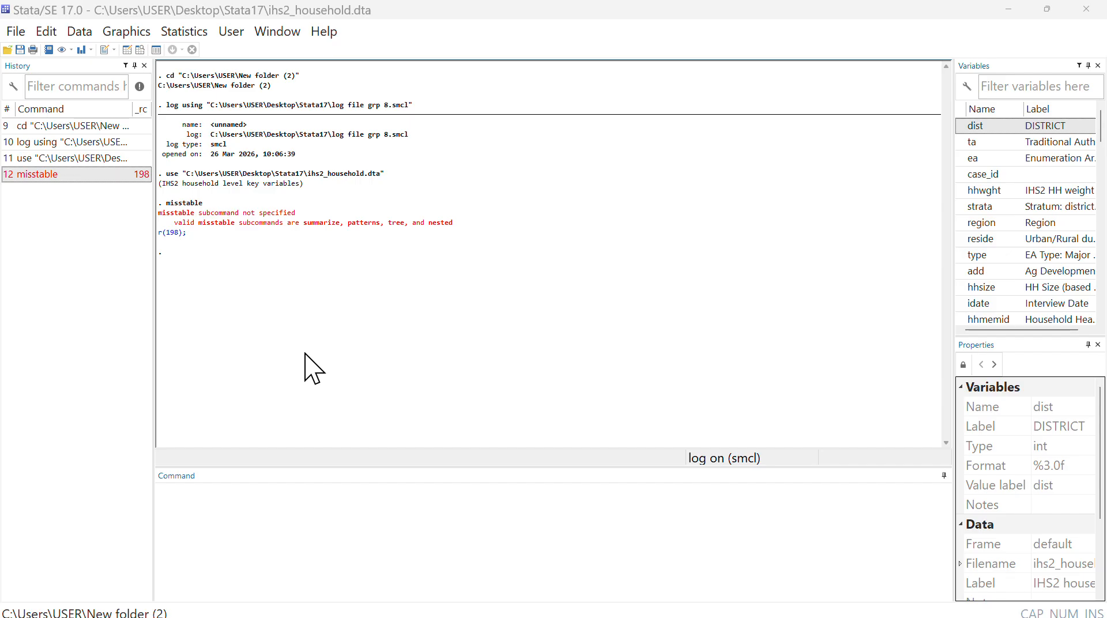
left_click(226, 502)
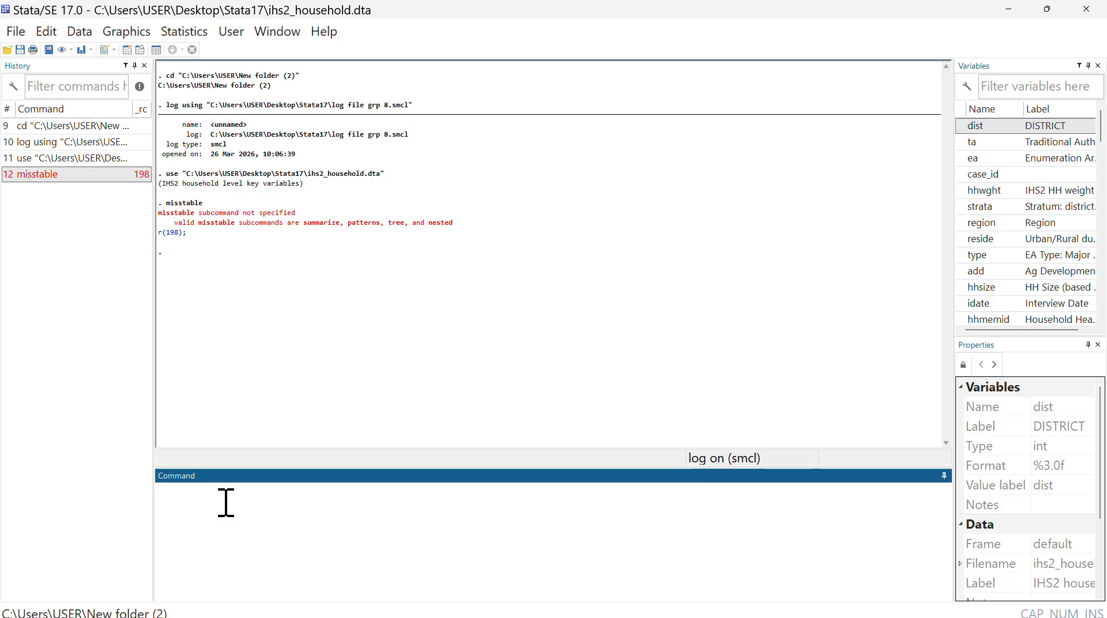
type("misstable")
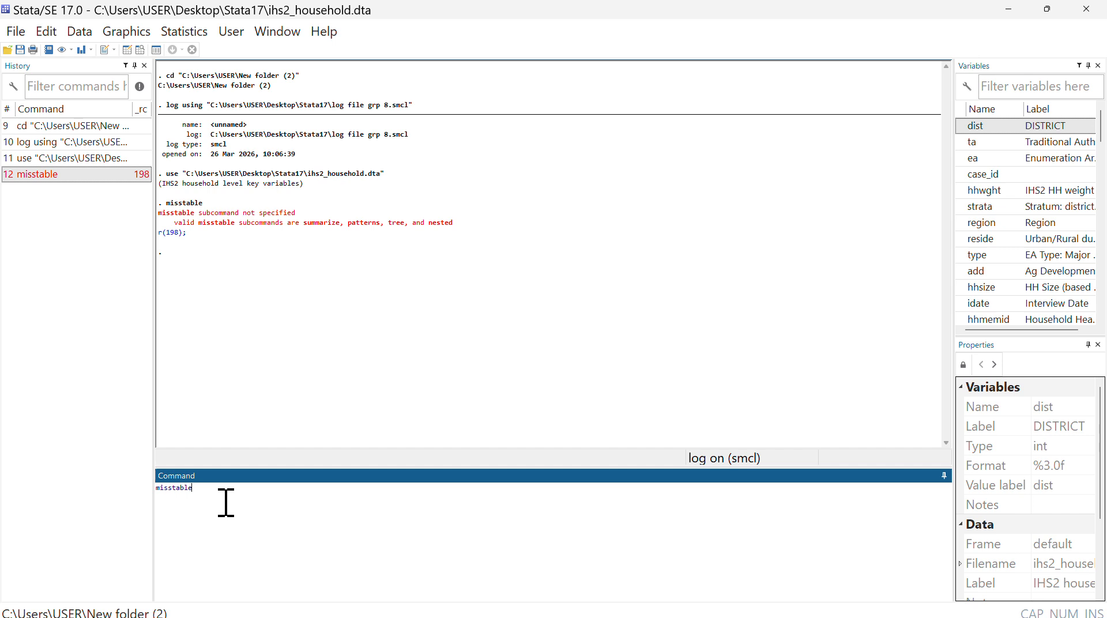
type(" summarize")
key("Return")
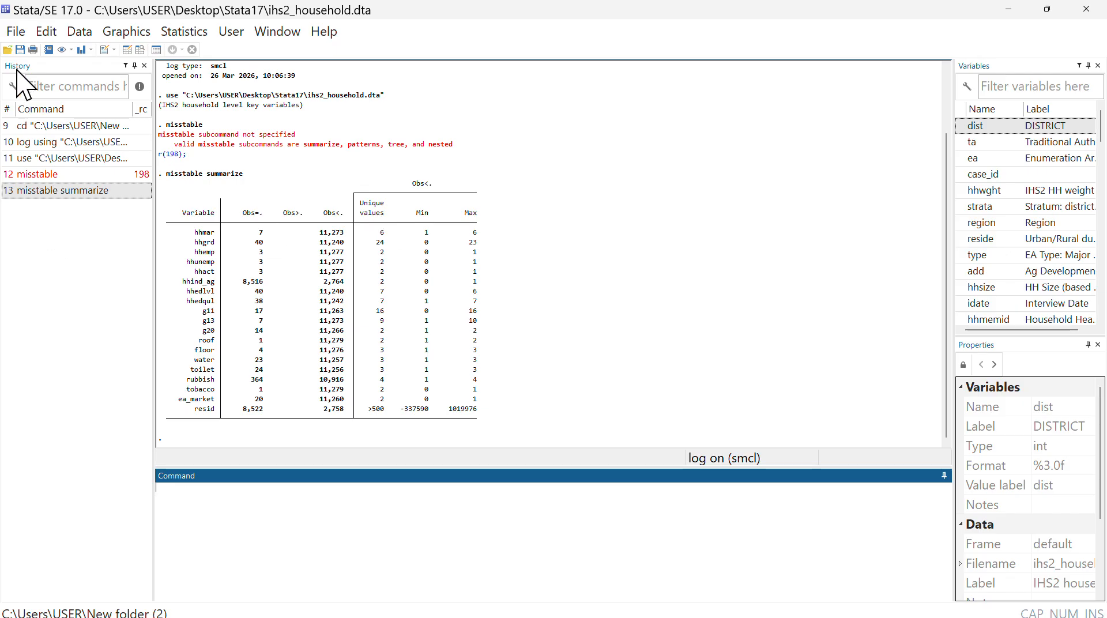
left_click(487, 20)
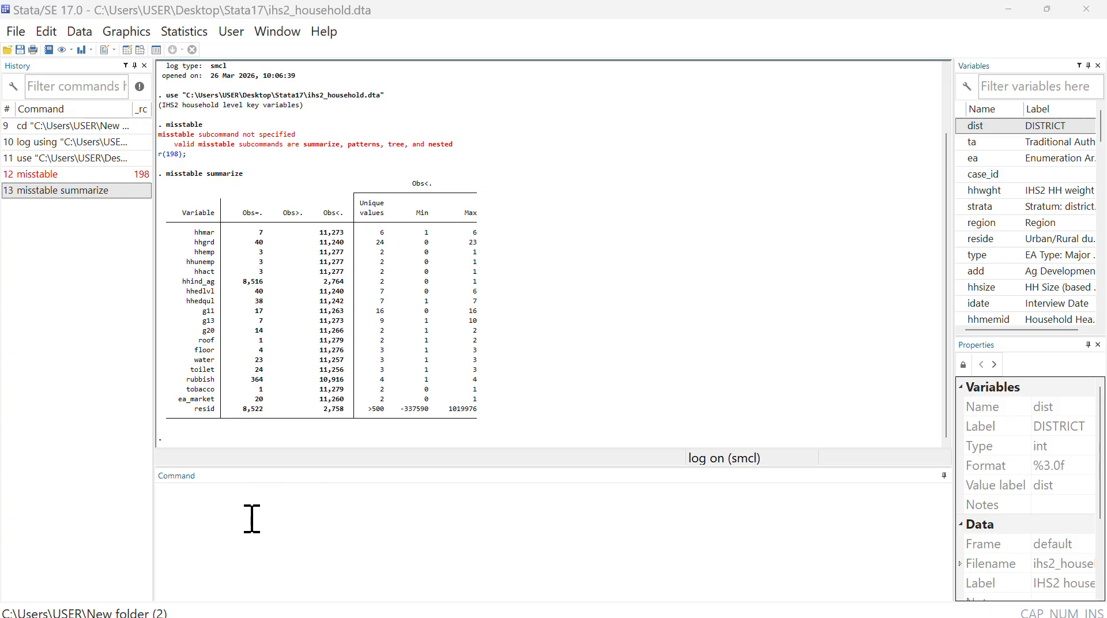
left_click(202, 504)
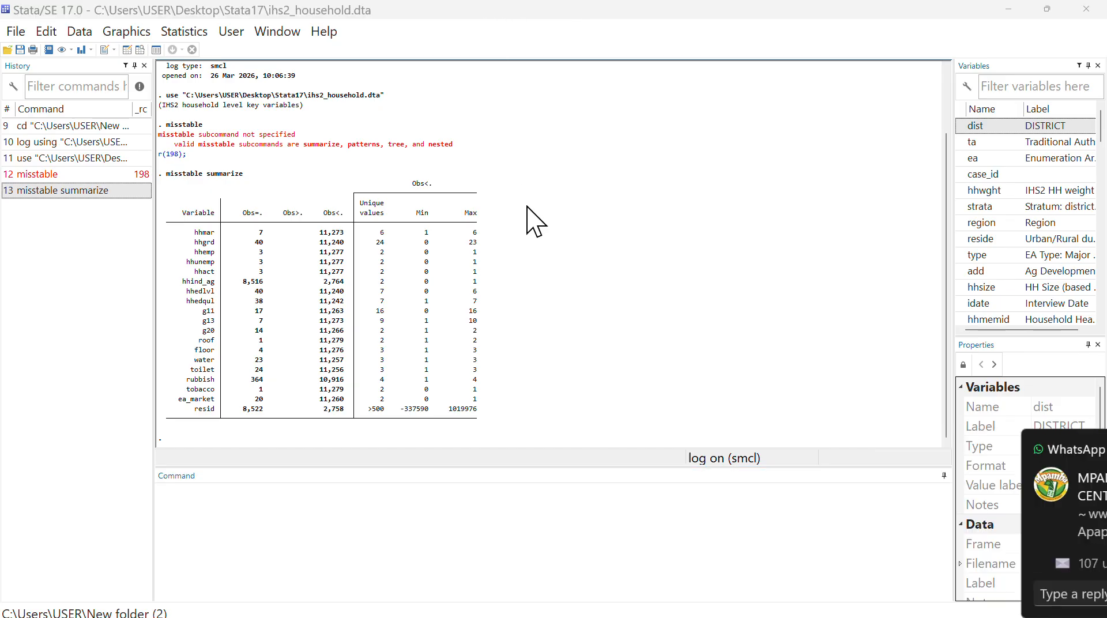
left_click(354, 510)
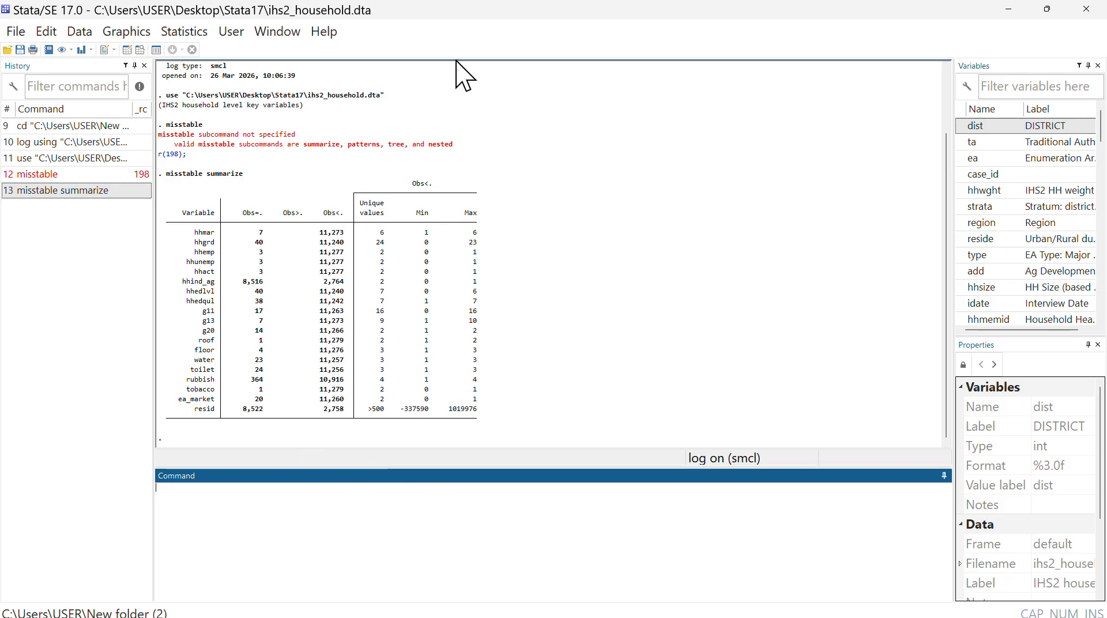
- Run summarize on all variables of the household dataset and look through the resulting statistics
left_click(486, 23)
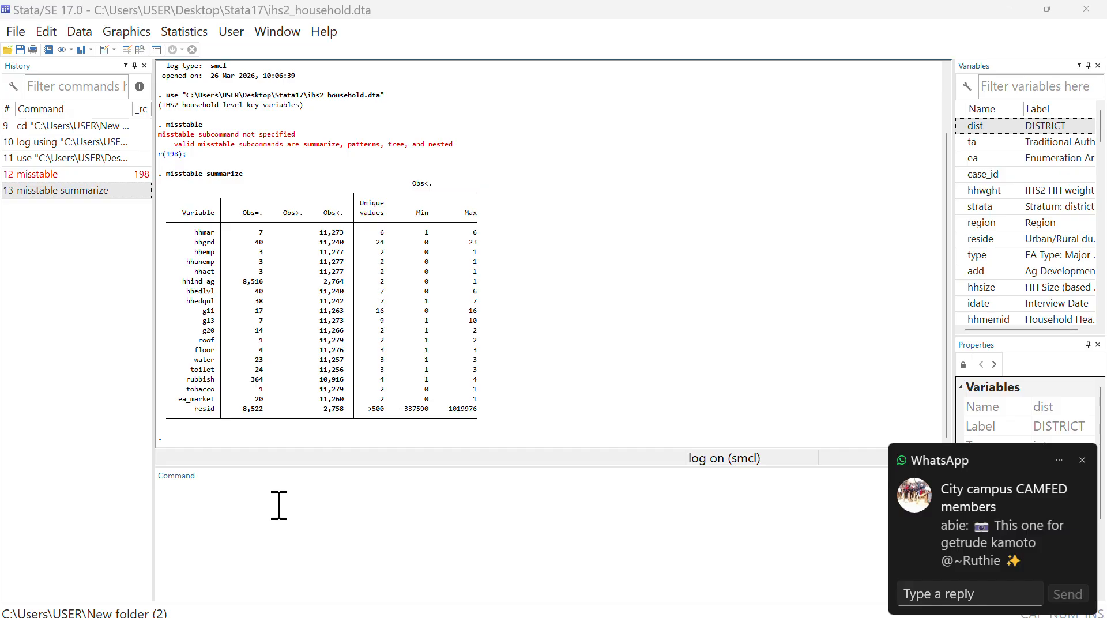
left_click(207, 504)
type("sum")
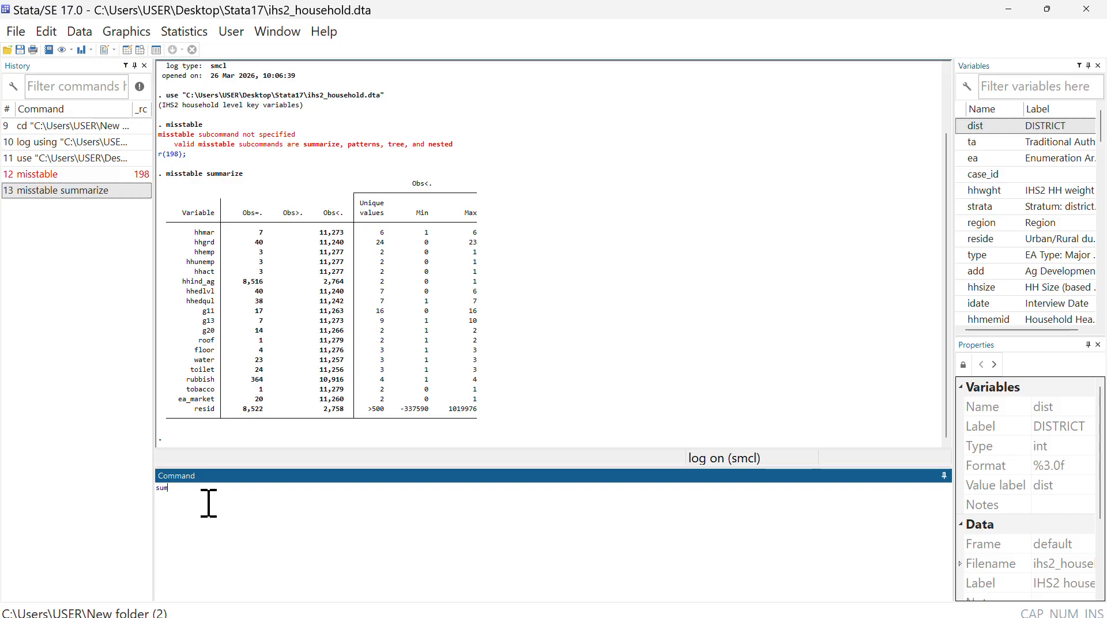
type("marize")
key("Return")
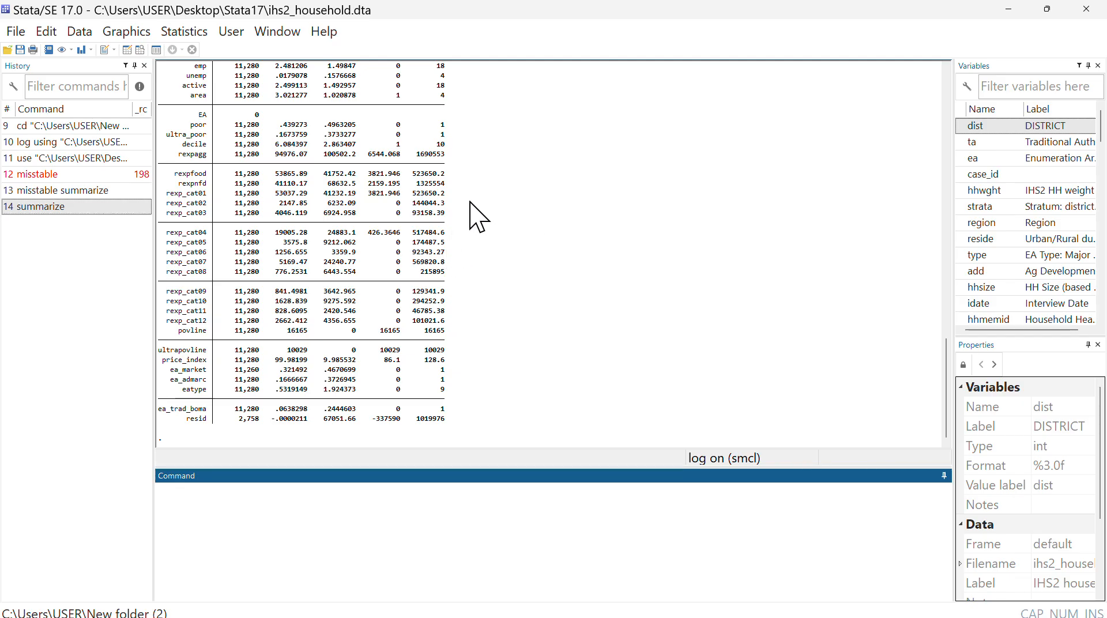
scroll(455, 201, "up", 3)
scroll(461, 210, "up", 2)
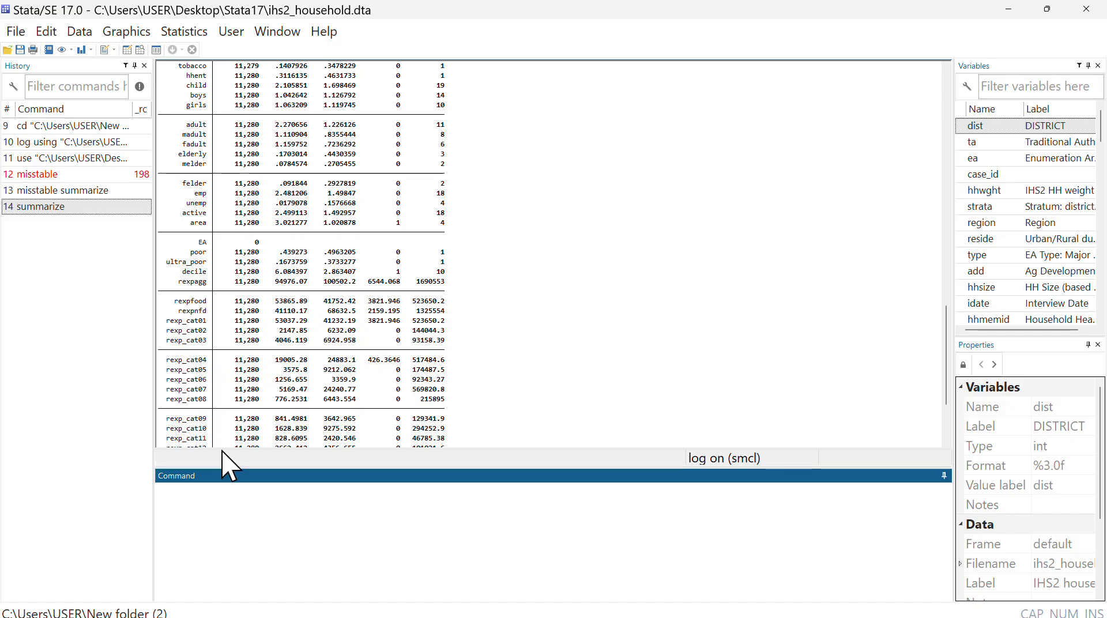
- Draw a vertical box plot of the variable hhage, then close the graph window and return to the command entry
left_click(128, 32)
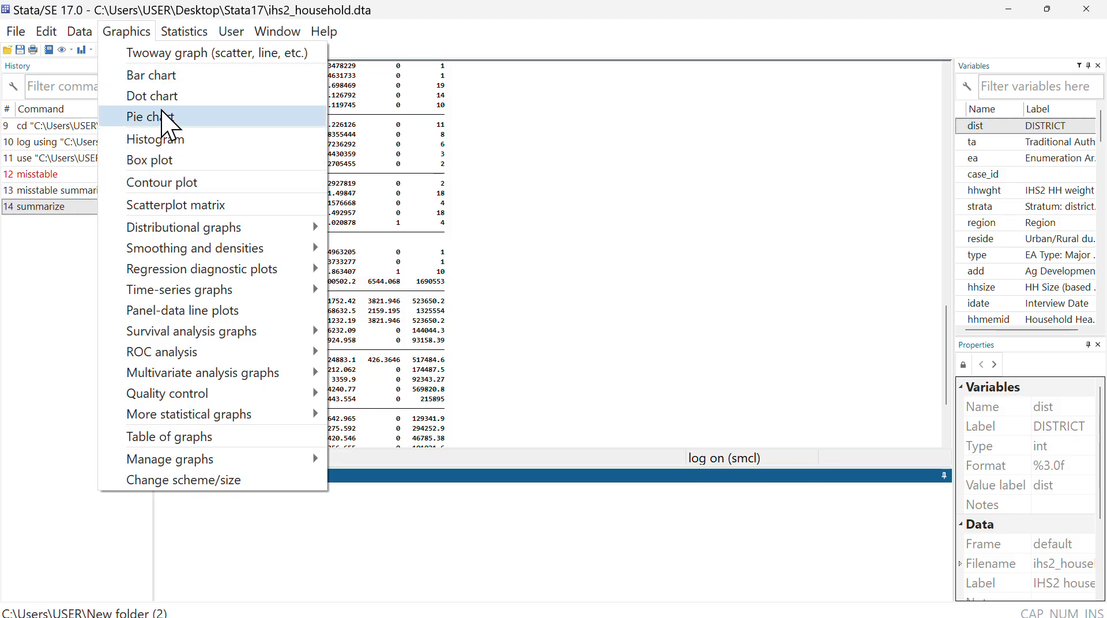
left_click(171, 162)
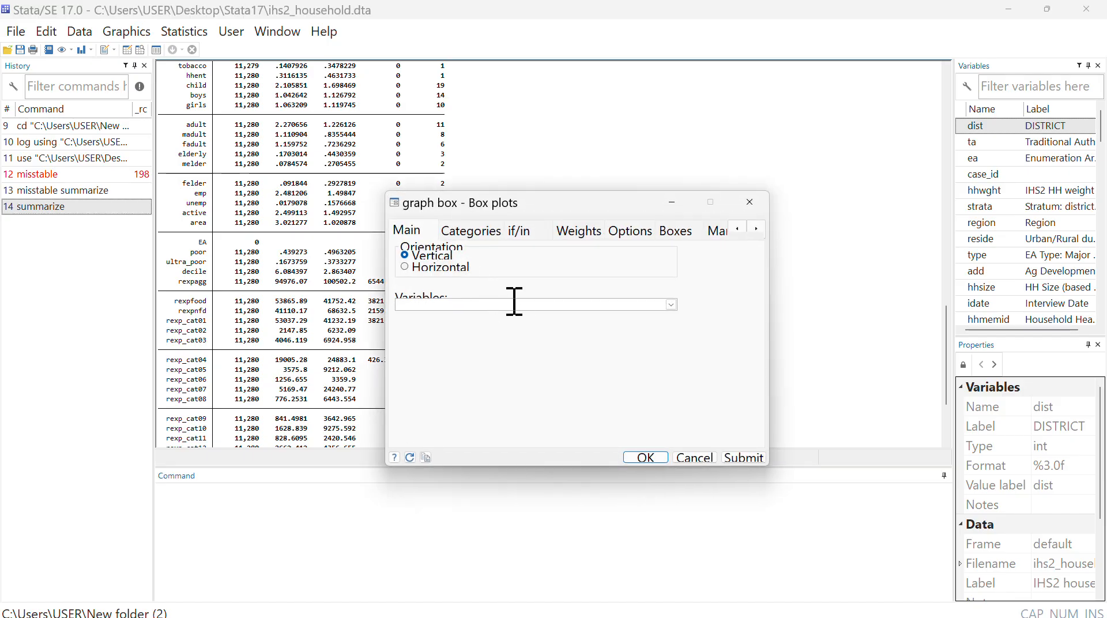
left_click(671, 306)
scroll(553, 367, "down", 1)
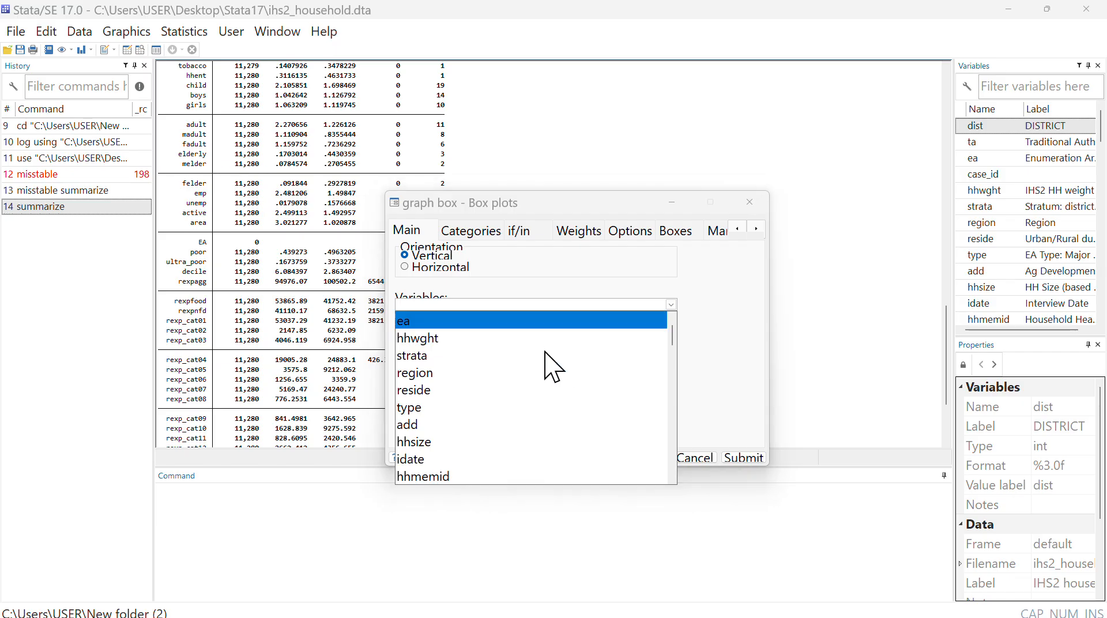
scroll(552, 368, "down", 1)
scroll(553, 367, "down", 6)
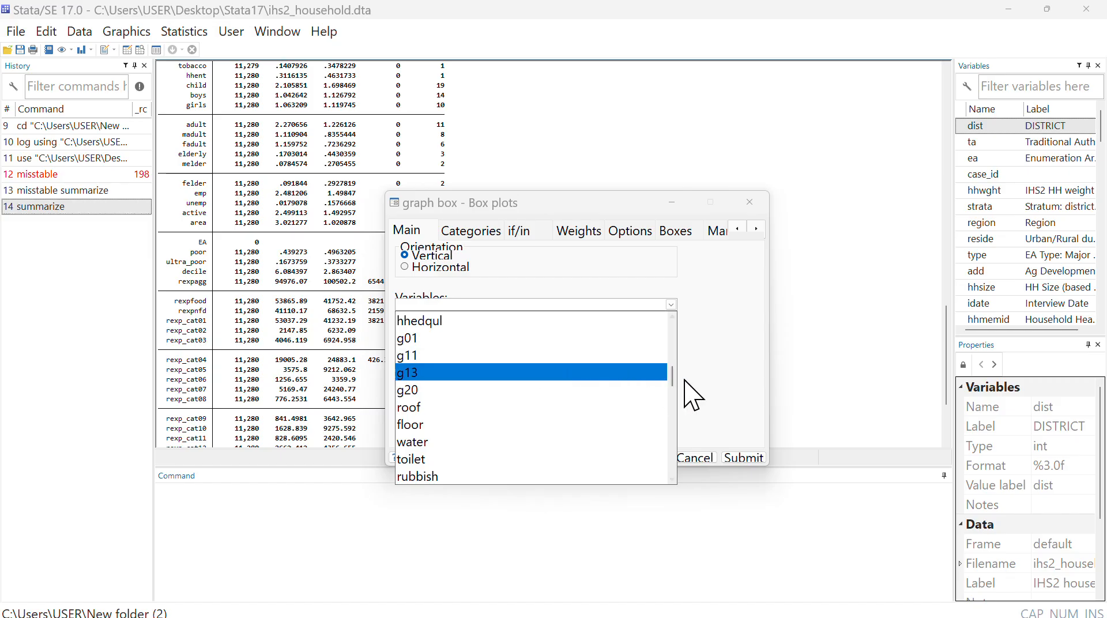
scroll(678, 385, "up", 2)
scroll(678, 376, "up", 1)
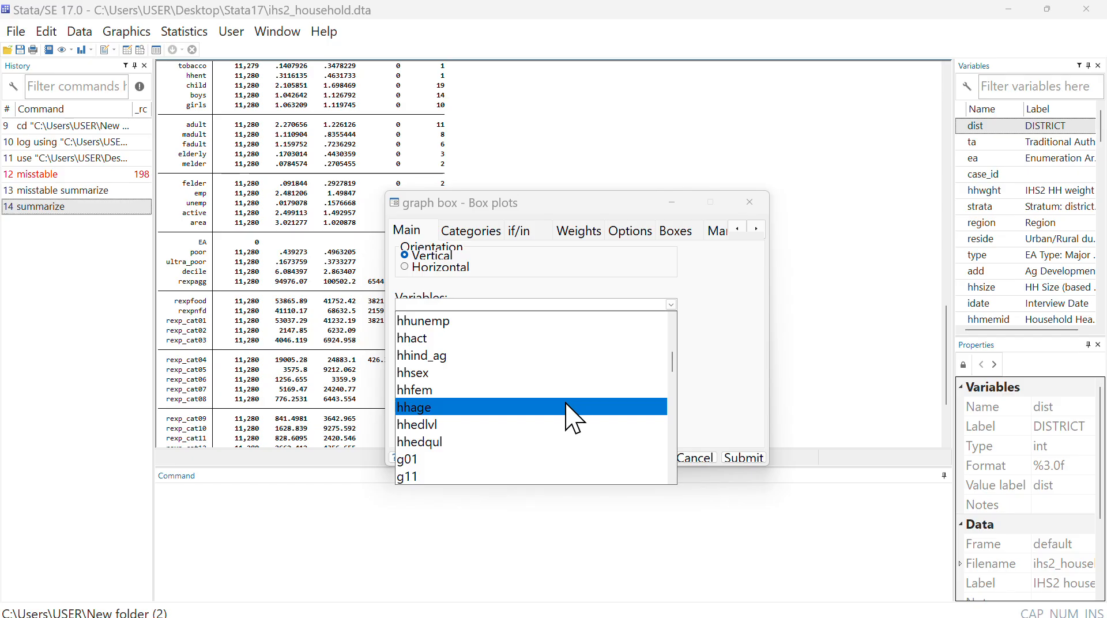
left_click(572, 416)
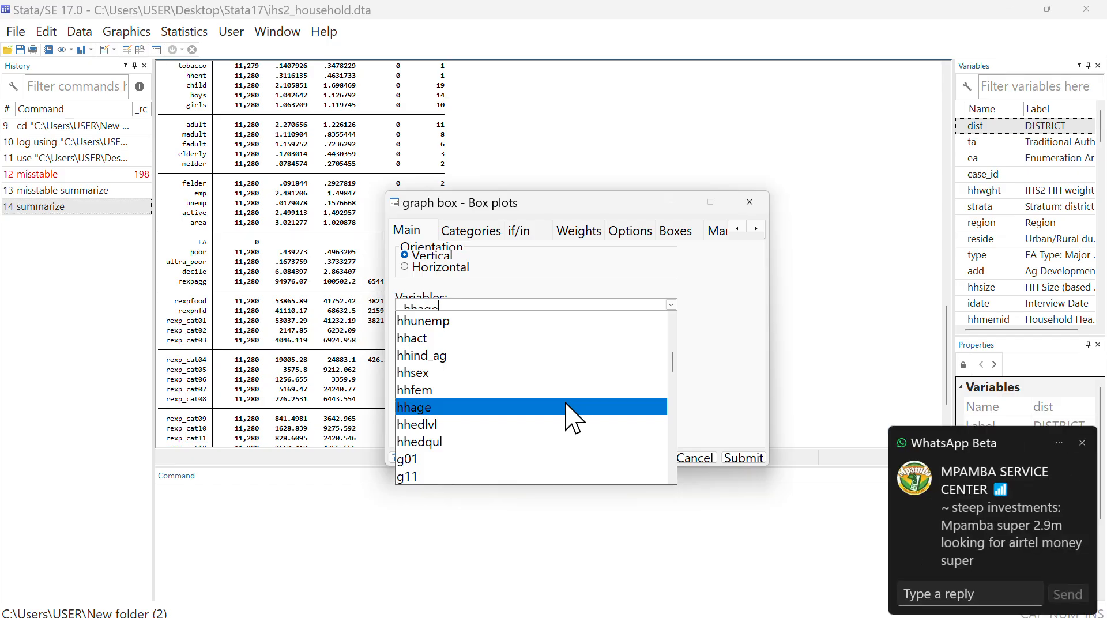
left_click(727, 348)
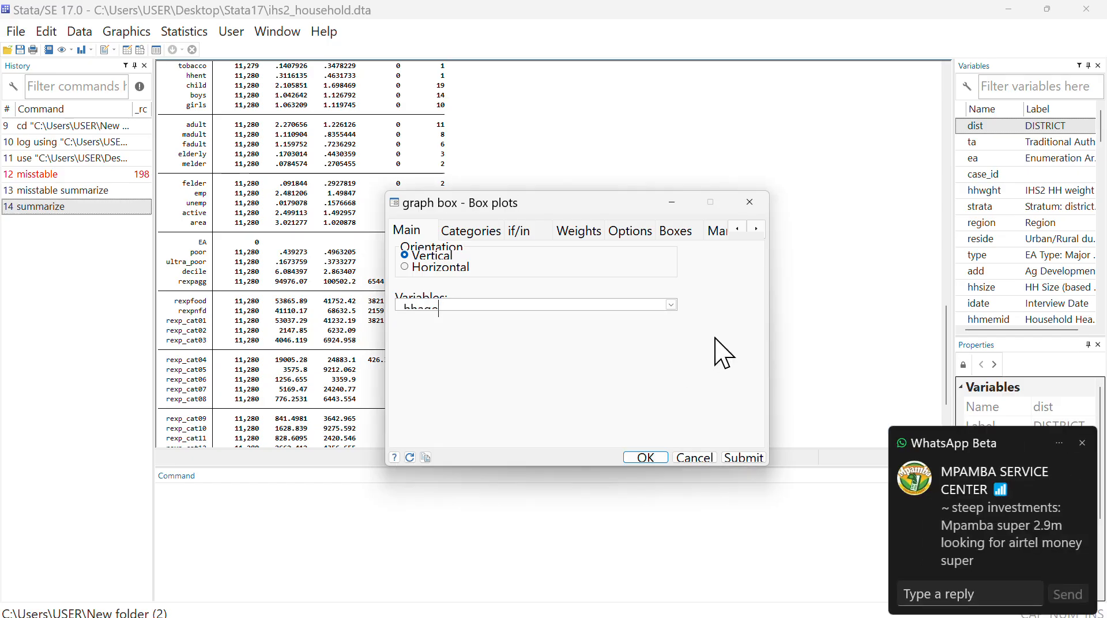
left_click(646, 457)
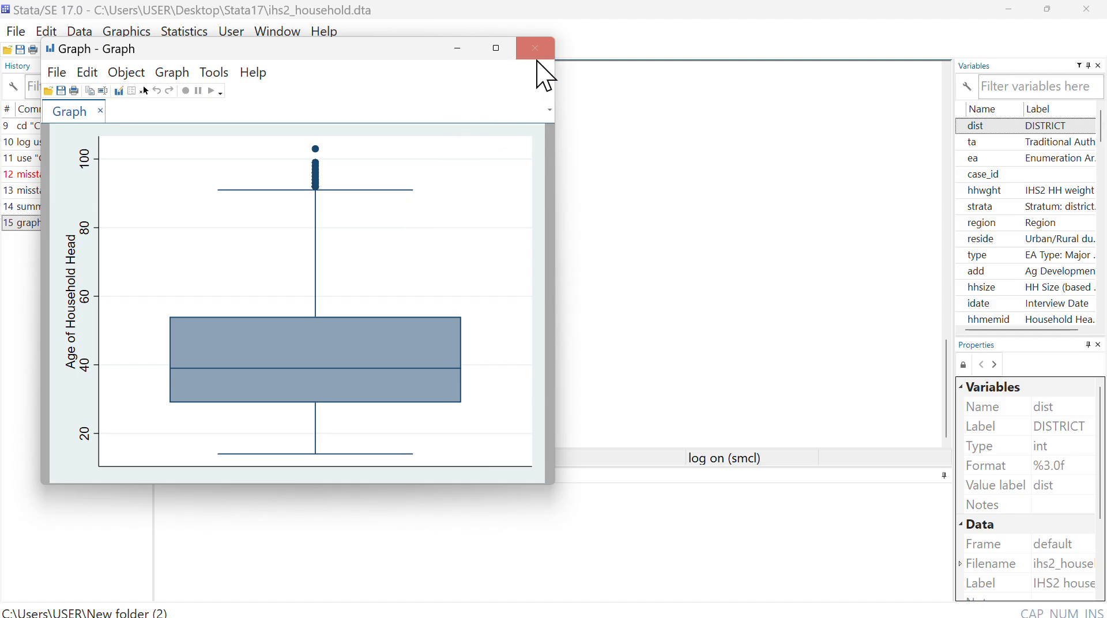
left_click(538, 60)
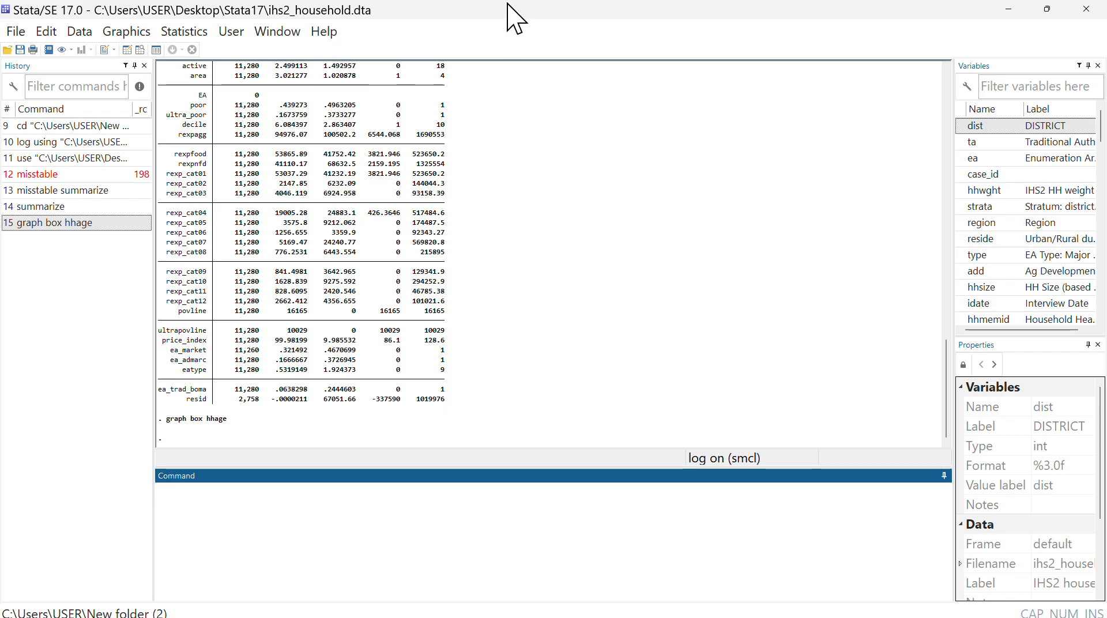
left_click(331, 499)
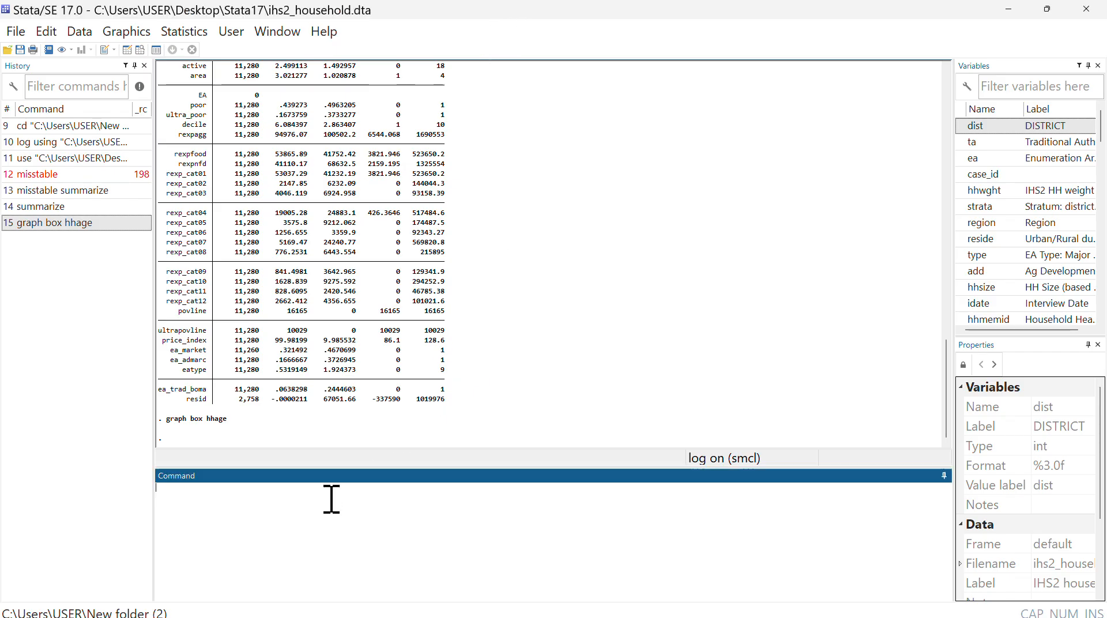
- Drop all observations whose hhage is greater than 30 from the household dataset
type("drop if")
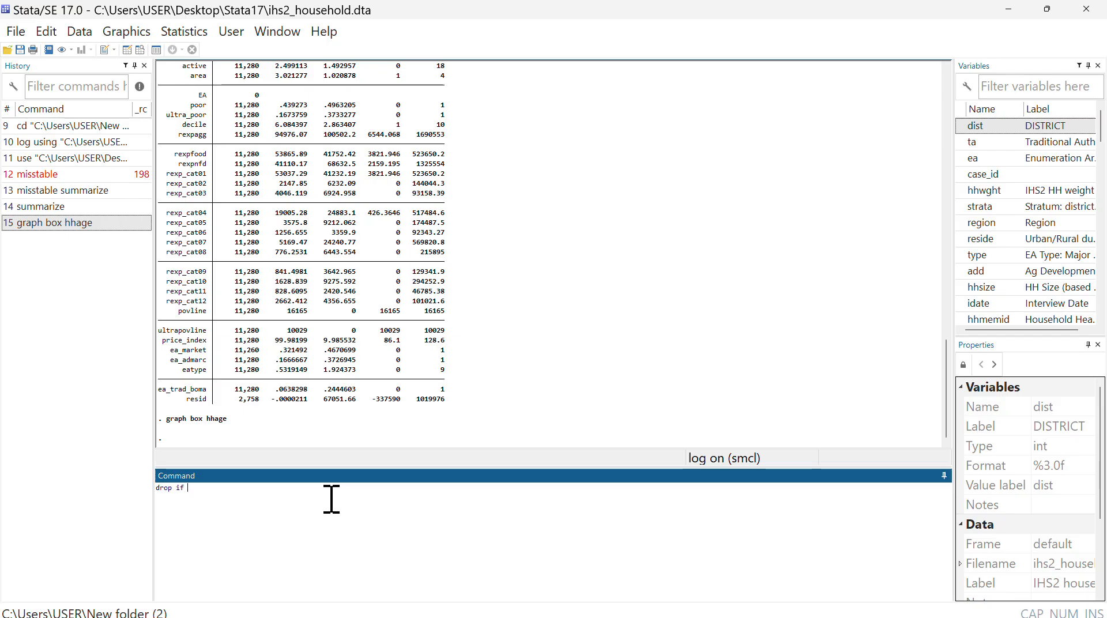
type(" hha")
key("BackSpace")
key("BackSpace")
type(">")
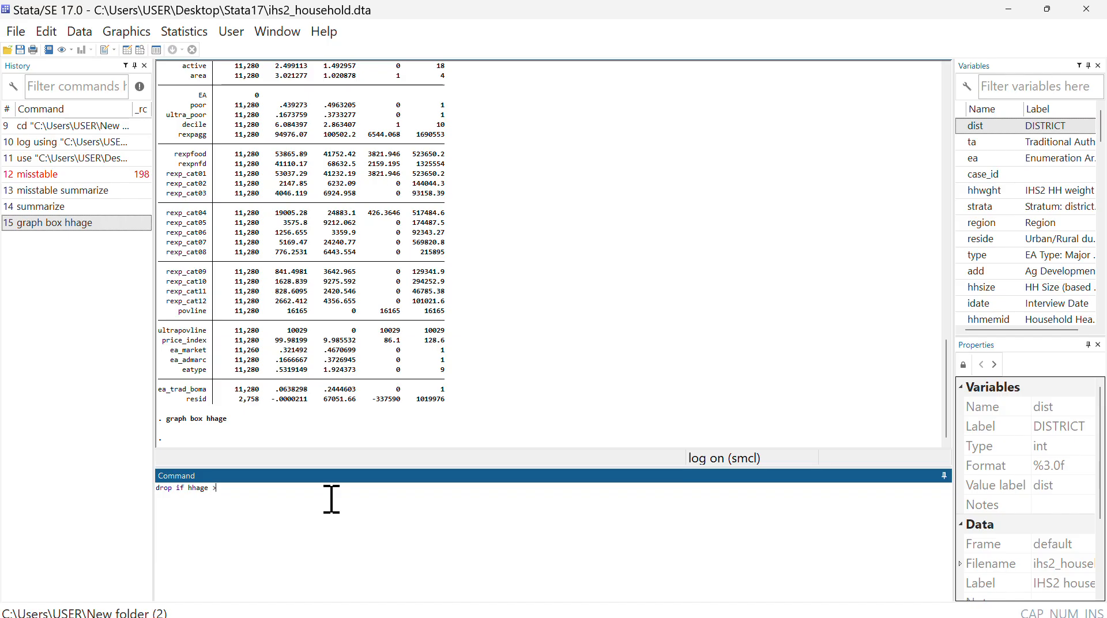
type("30")
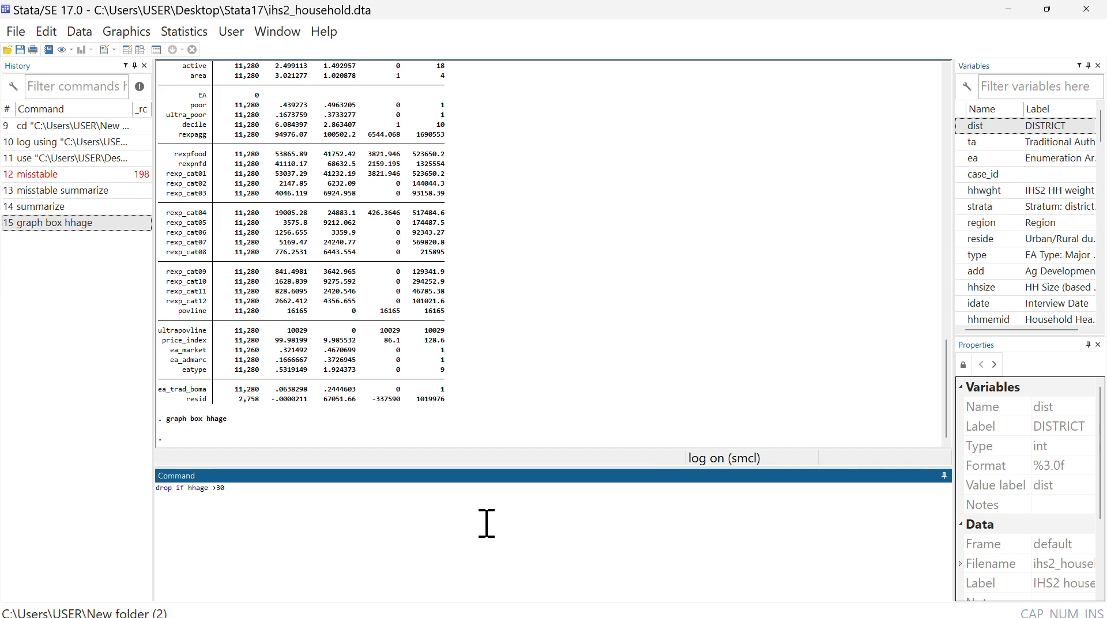
key("Return")
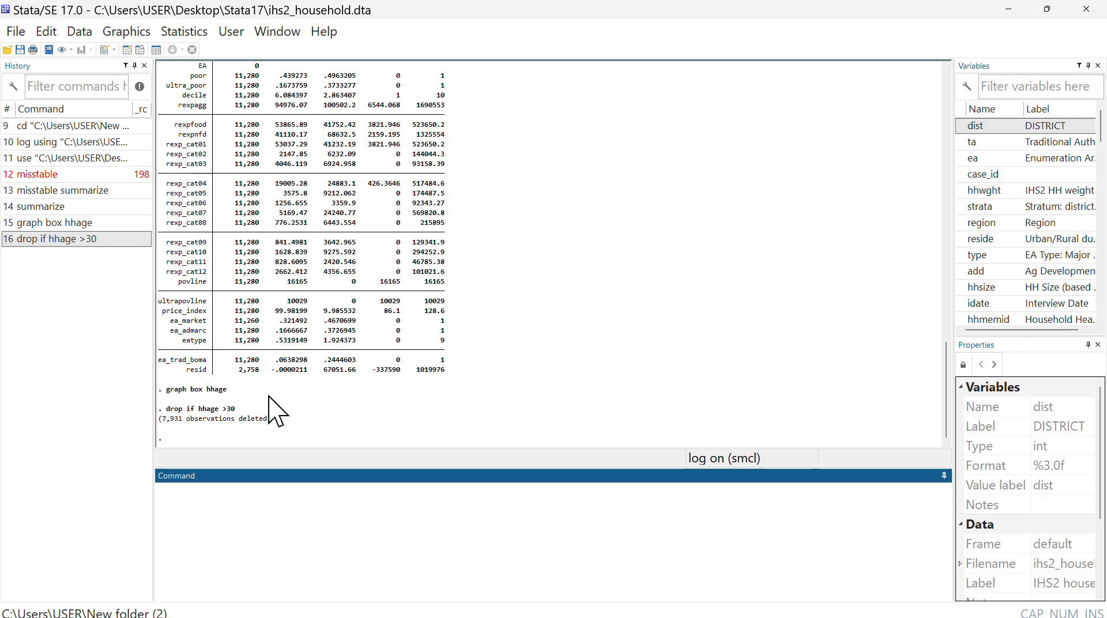
- Open the dataset in the Data Editor, examine the hhage values across the observations, and minimize the editor
left_click(127, 50)
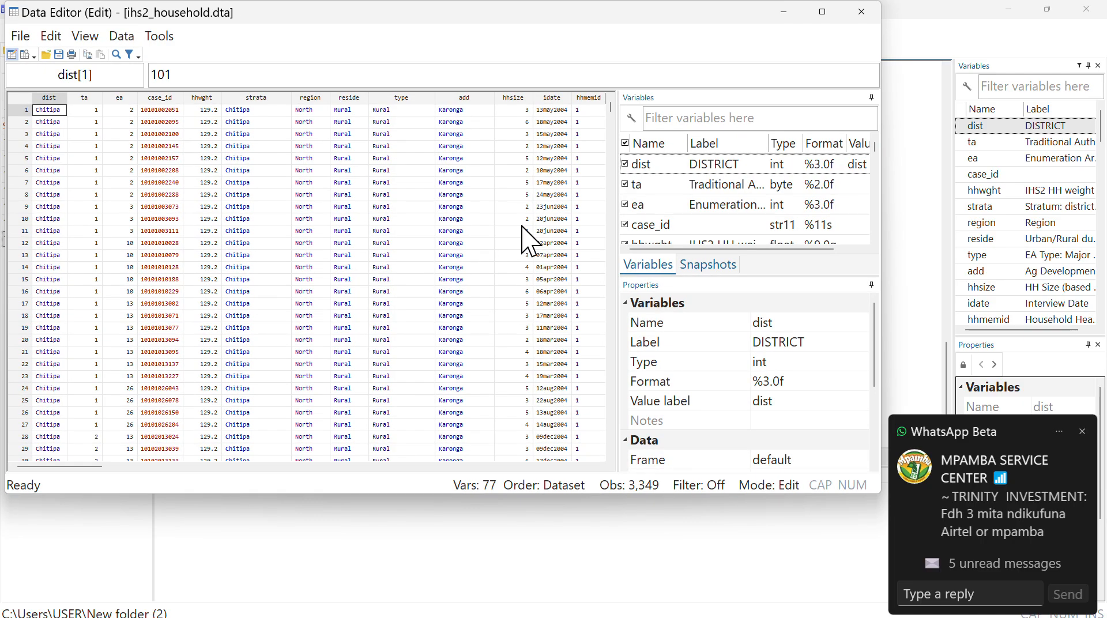
scroll(579, 162, "right", 1)
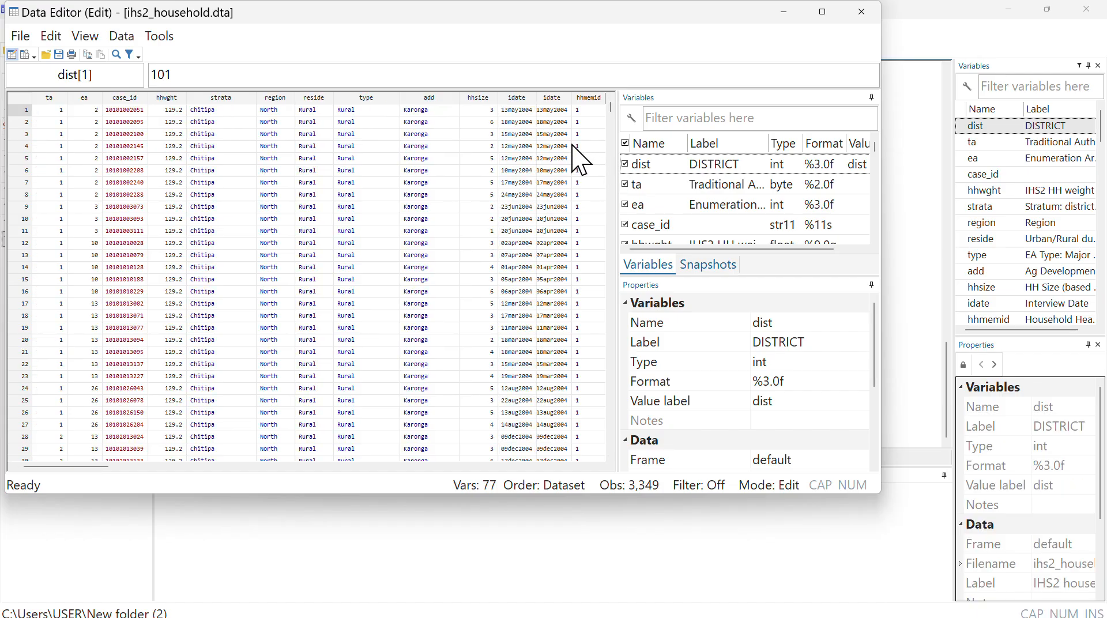
scroll(579, 161, "right", 5)
scroll(580, 161, "right", 15)
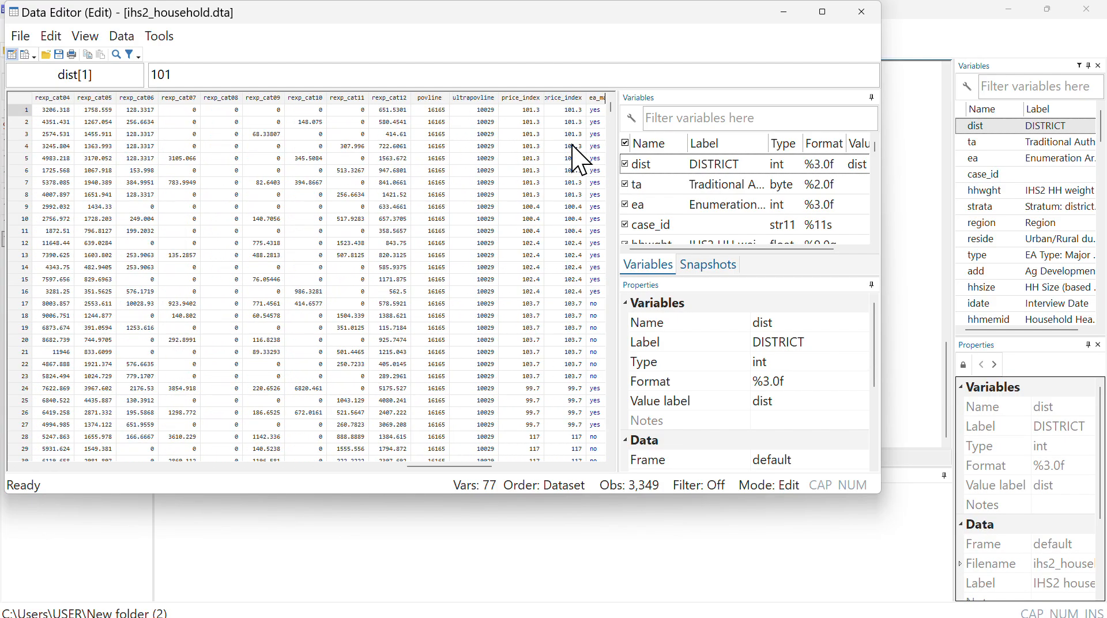
scroll(579, 162, "left", 15)
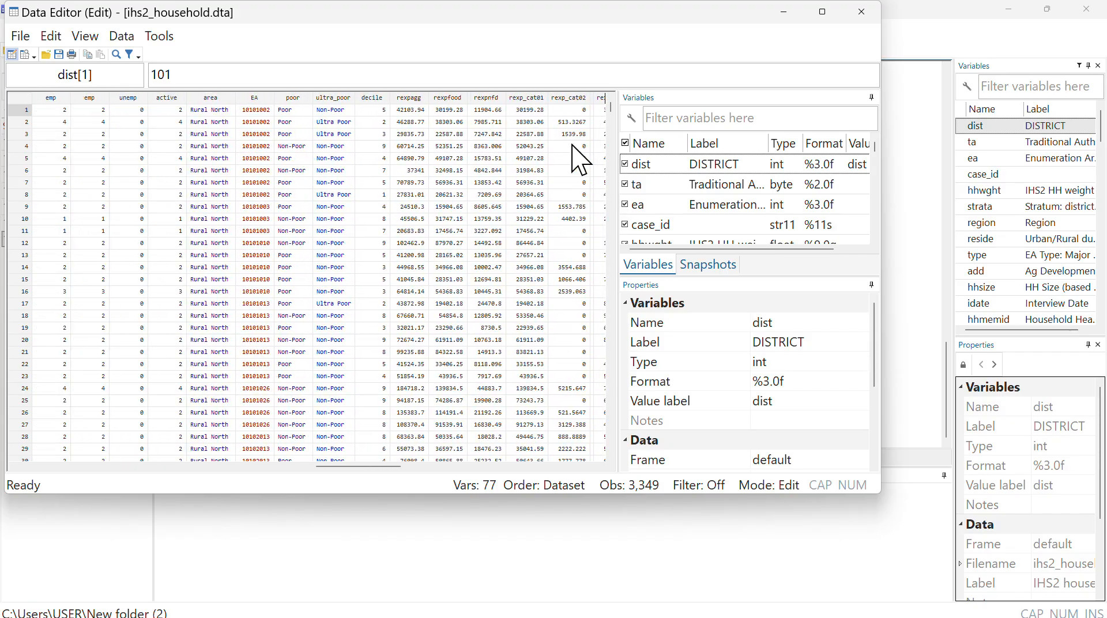
scroll(580, 161, "left", 12)
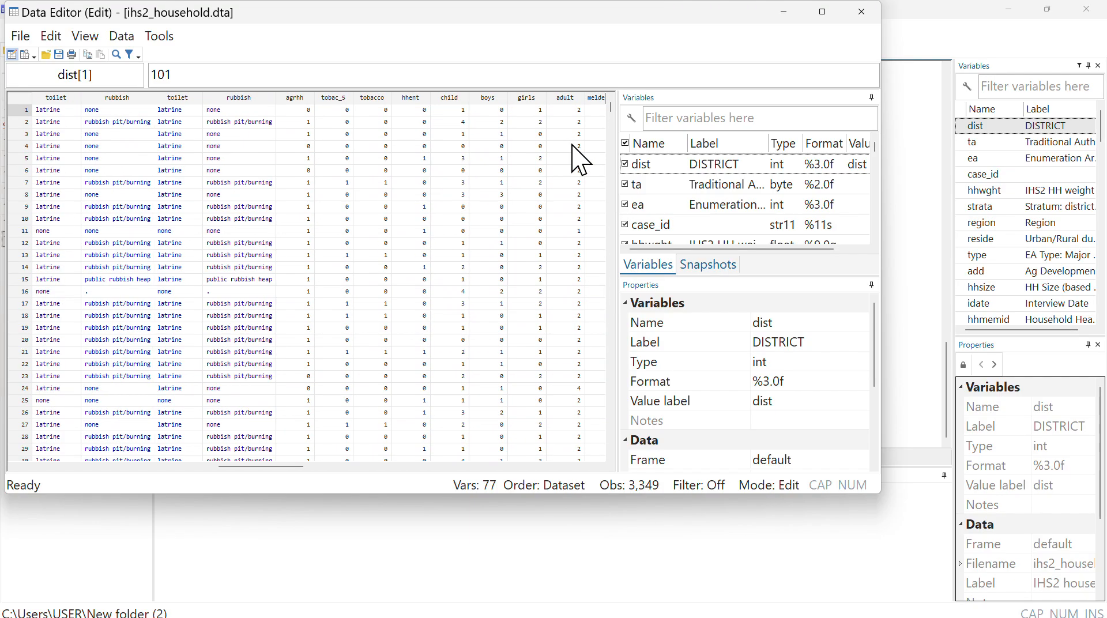
scroll(579, 161, "left", 3)
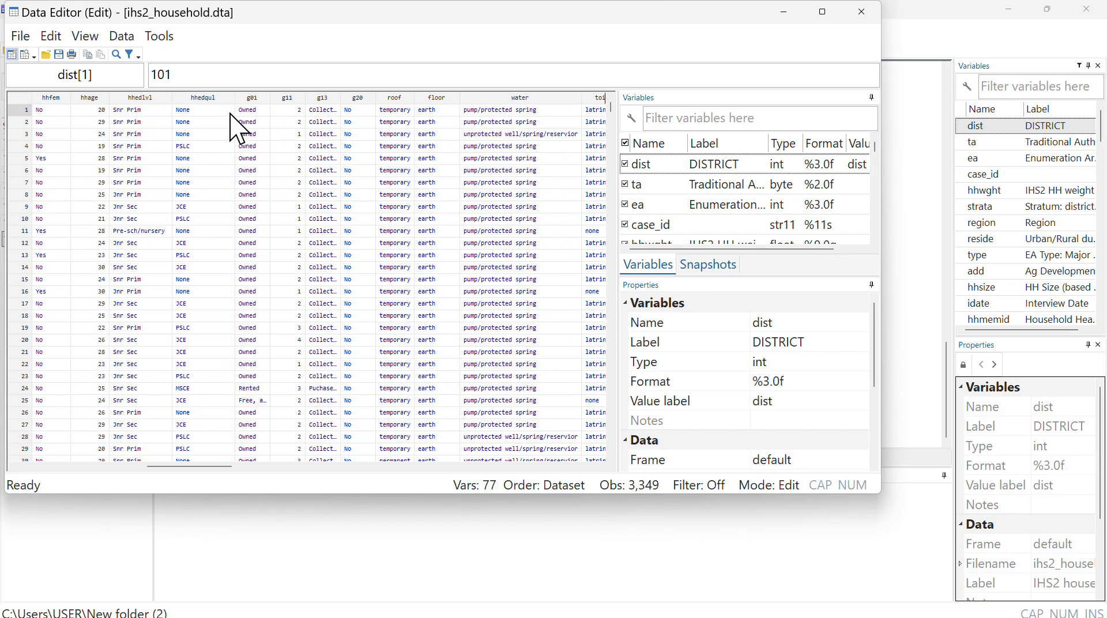
scroll(216, 118, "left", 1)
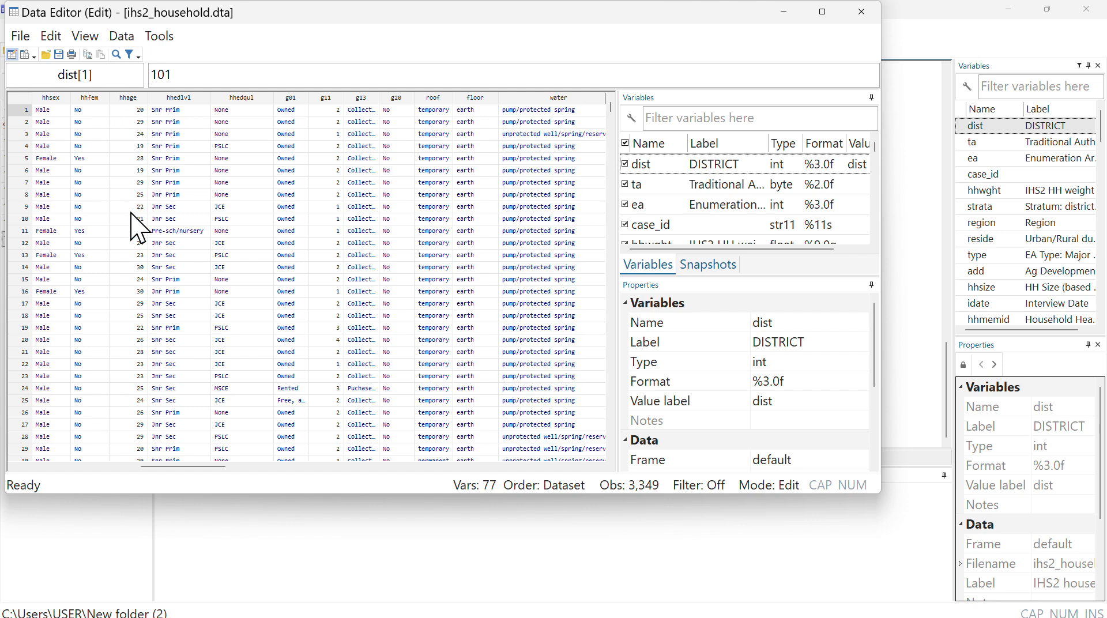
scroll(144, 355, "down", 1)
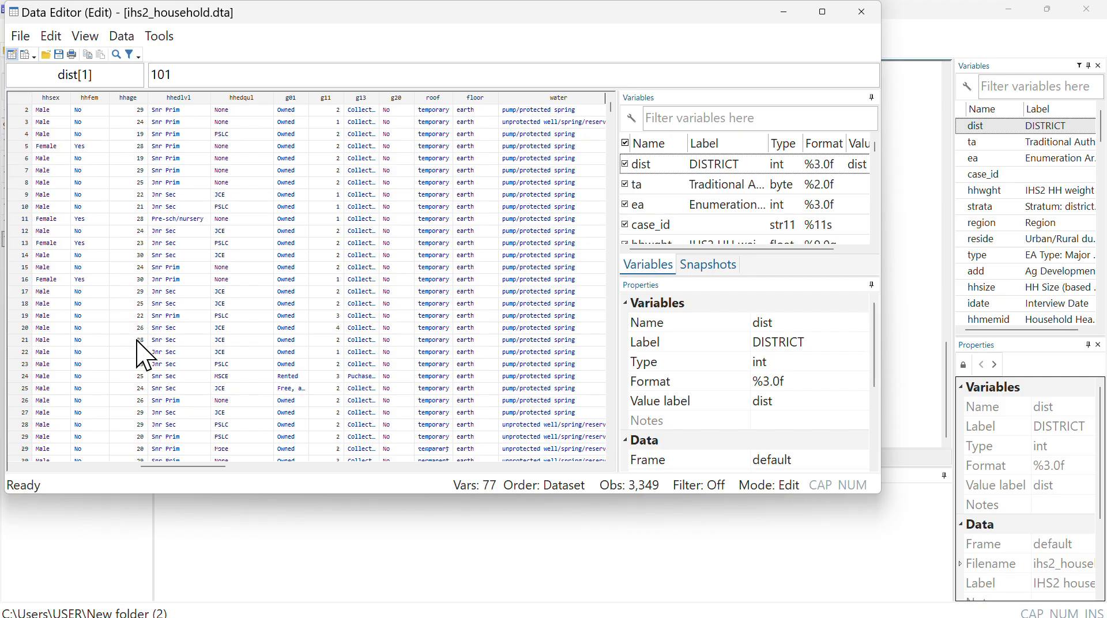
scroll(144, 354, "down", 20)
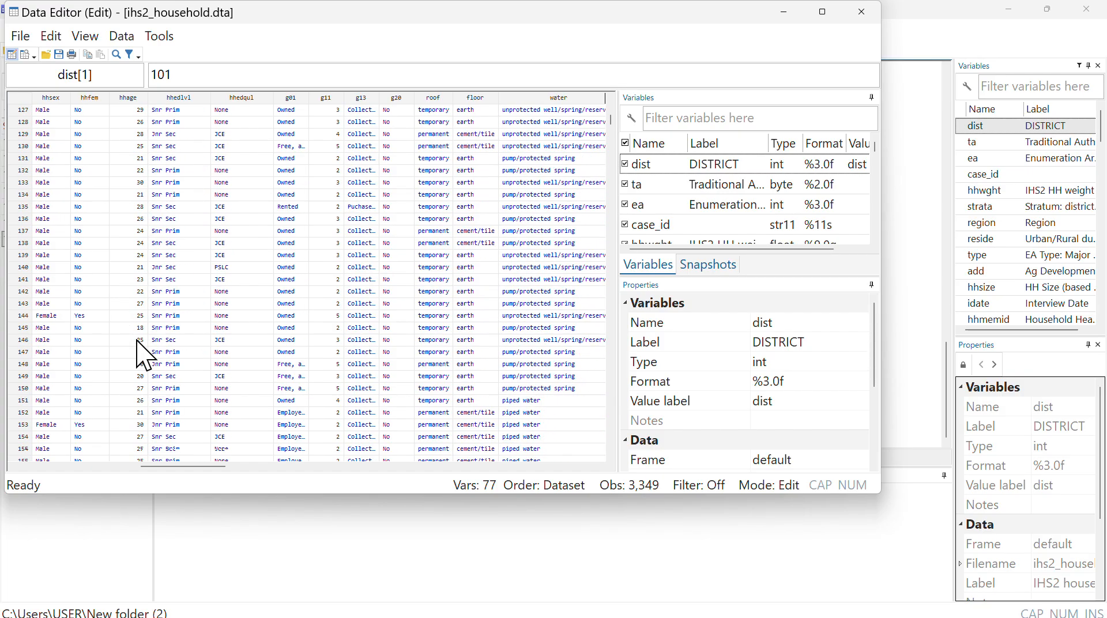
scroll(144, 355, "down", 20)
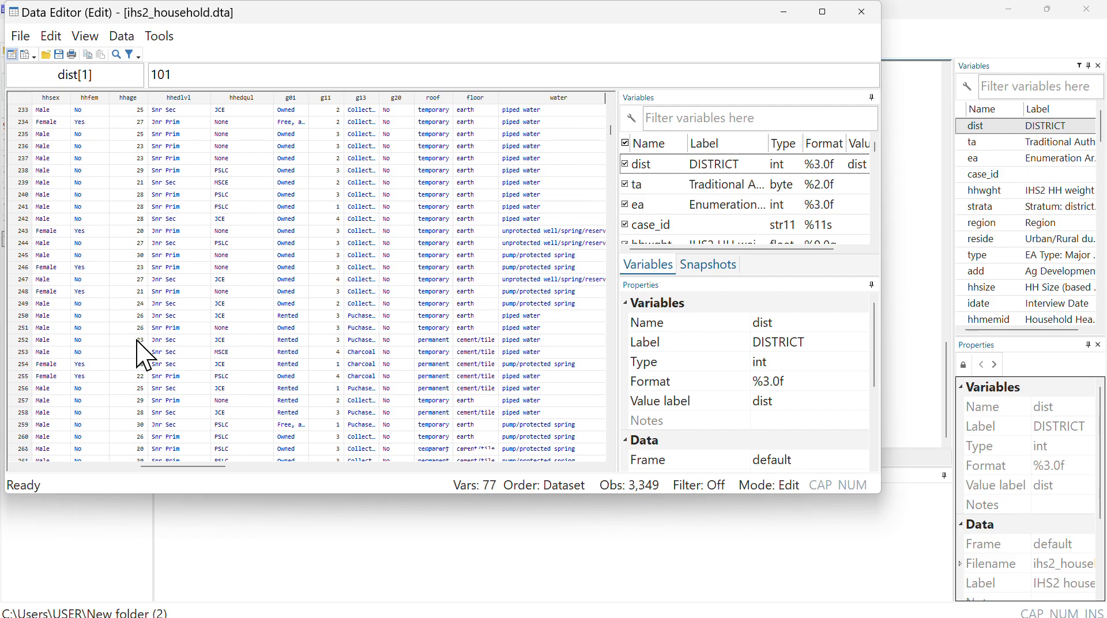
scroll(144, 355, "down", 20)
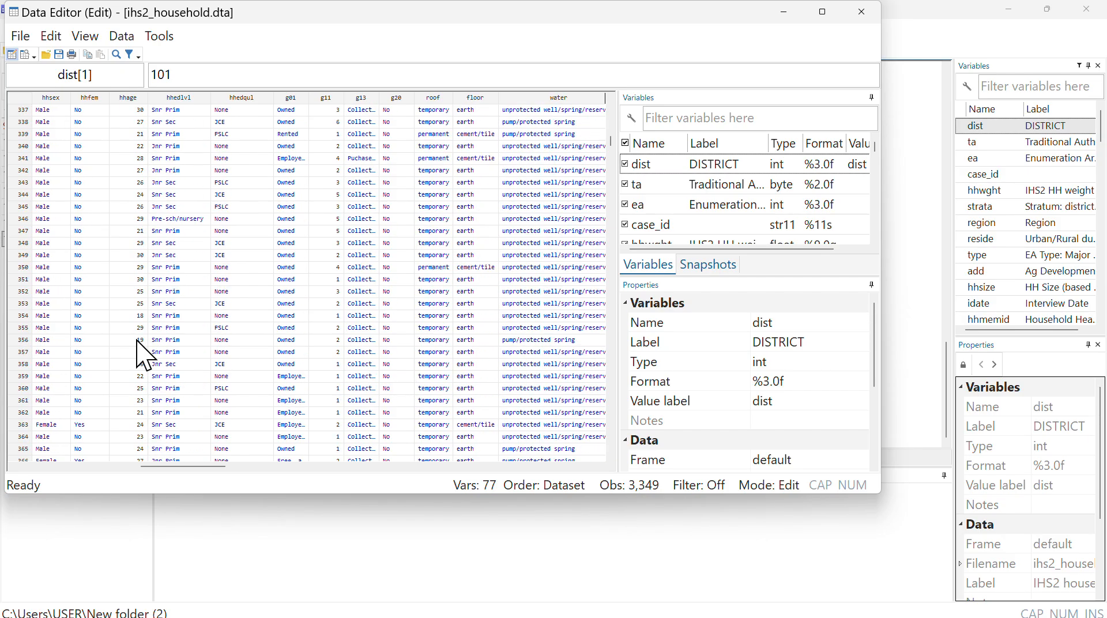
scroll(144, 355, "down", 20)
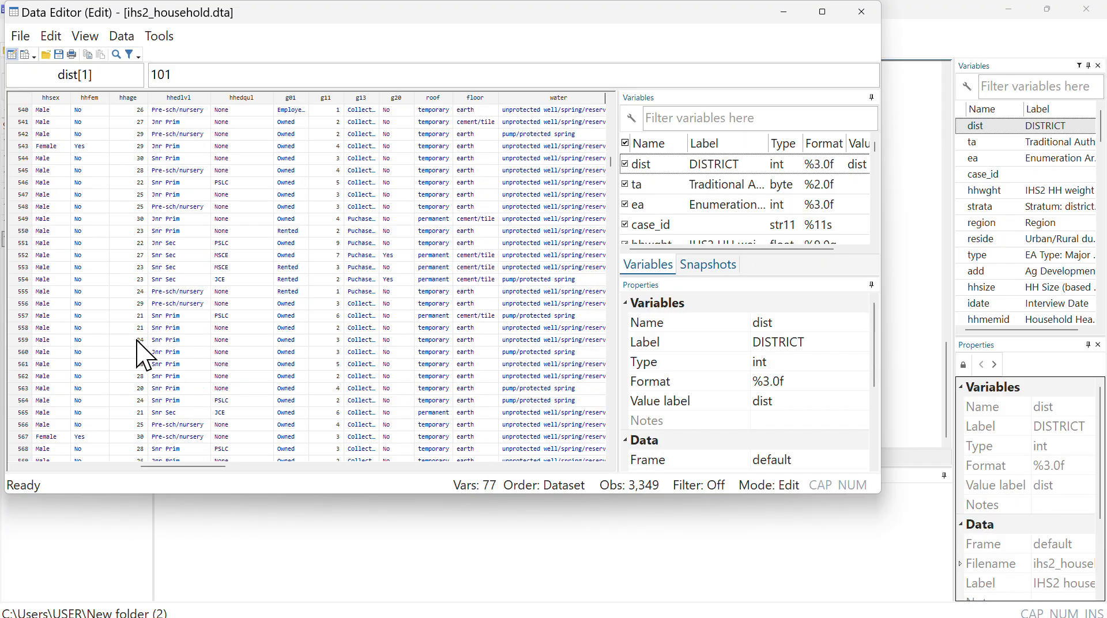
scroll(144, 354, "down", 14)
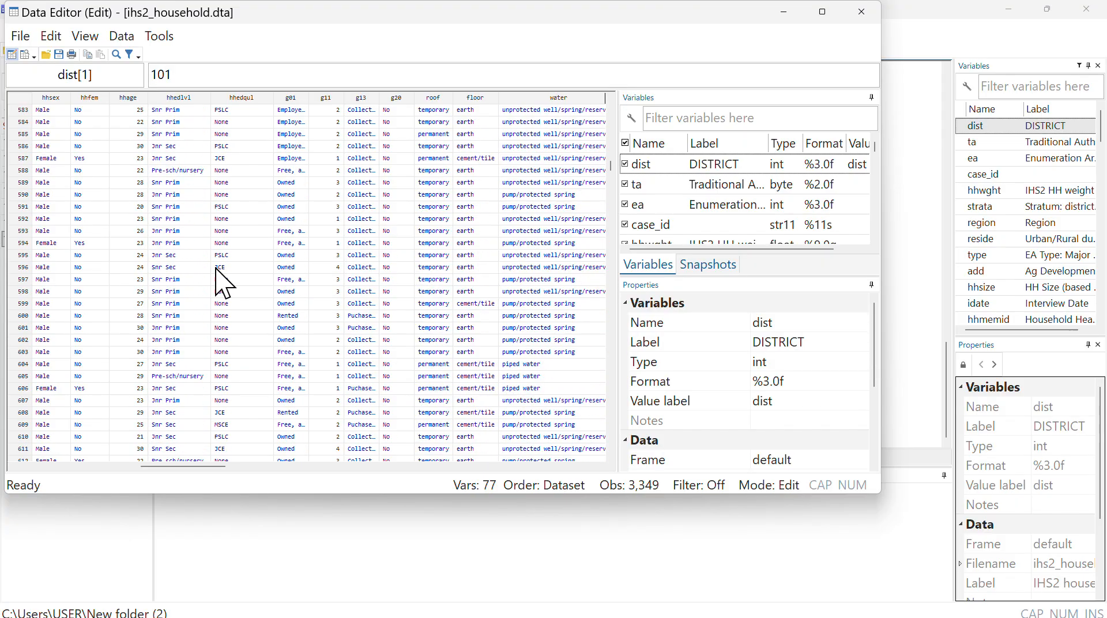
left_click(775, 18)
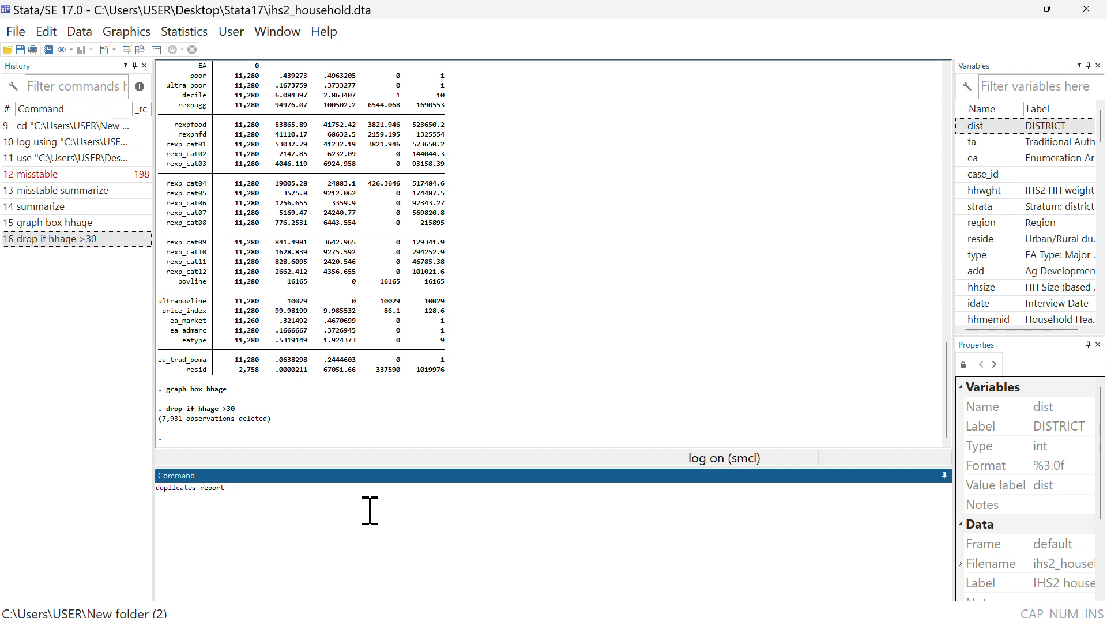
- Check for duplicate observations across all variables with duplicates report and duplicates list
key("Return")
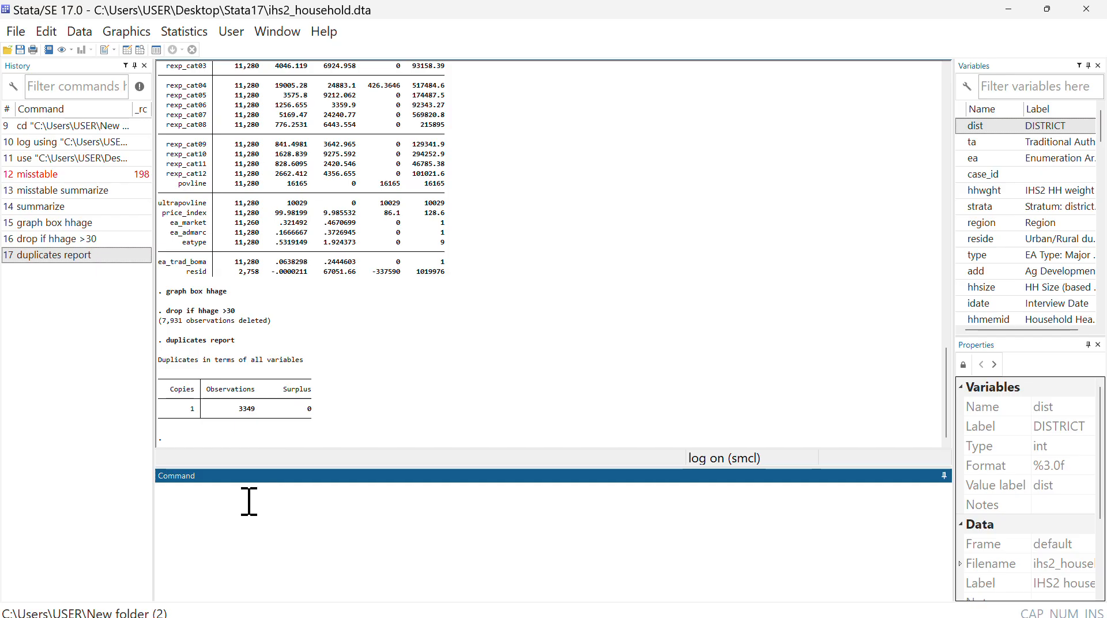
type("p uplictes list")
left_click(180, 496)
type("ates list")
key("Return")
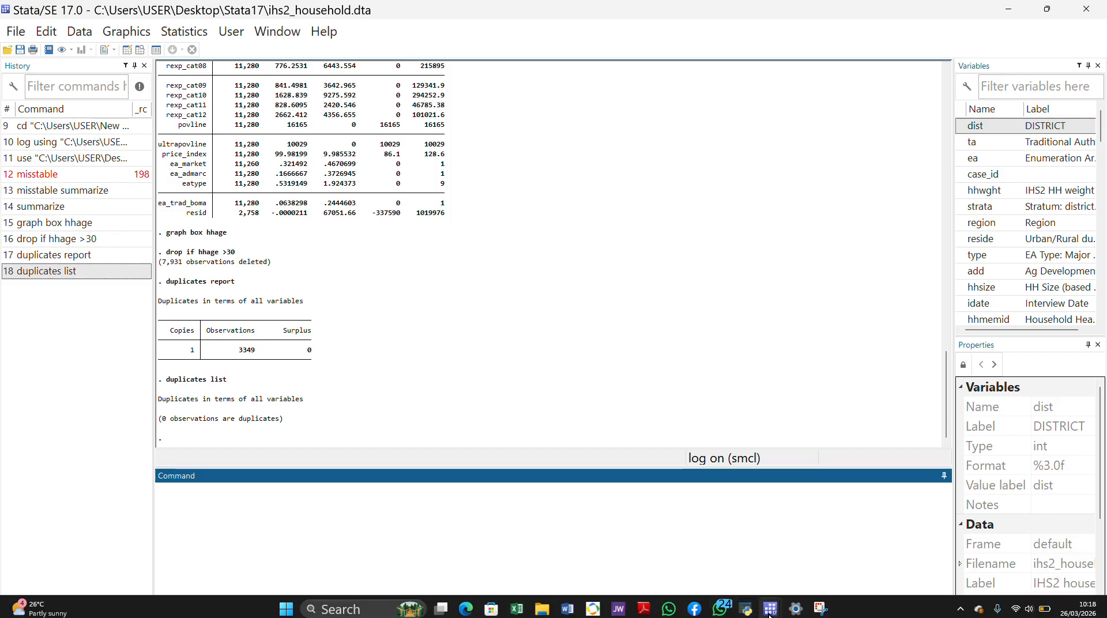
- Switch to the Teams meeting in the browser and dismiss the notice about the free meeting's time limit
left_click(488, 21)
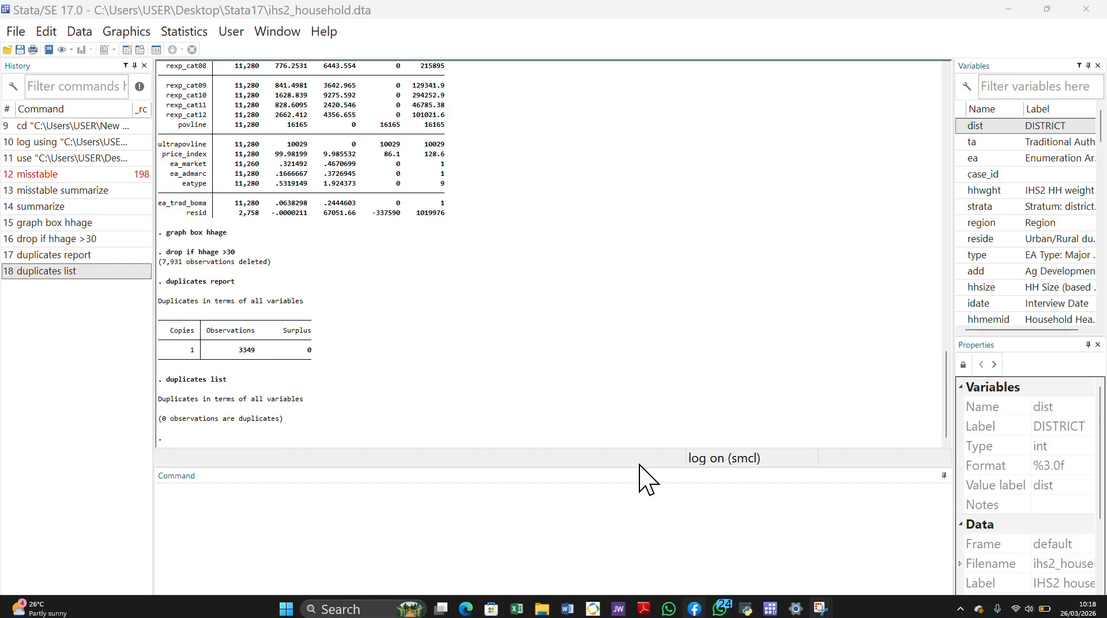
left_click(492, 25)
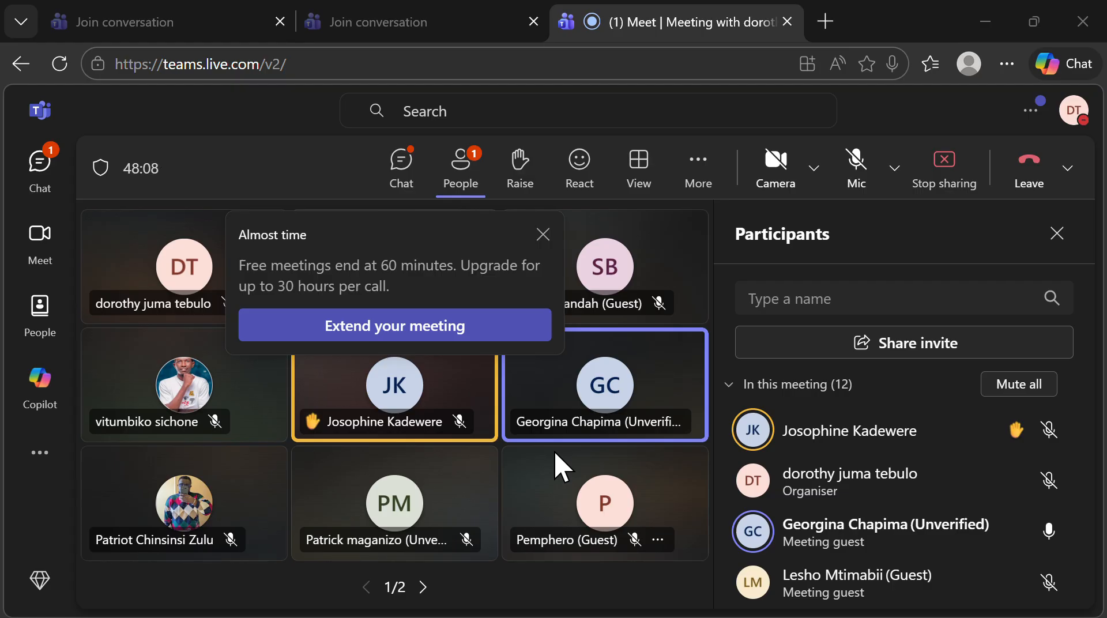
left_click(543, 235)
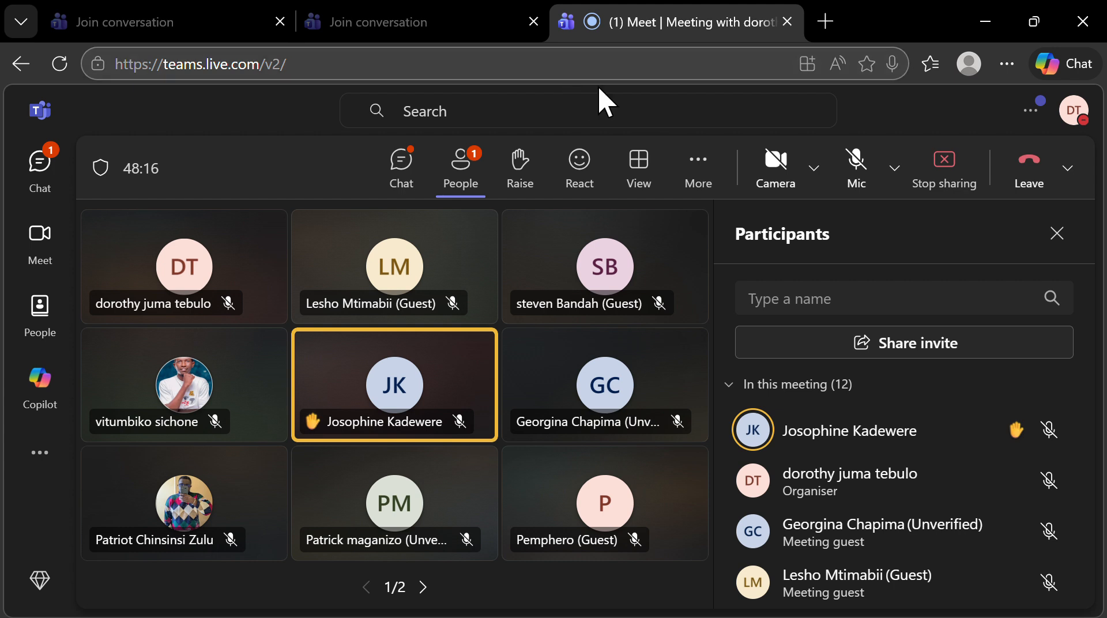
- Unmute the microphone in the Teams meeting to speak and mute it again
left_click(843, 164)
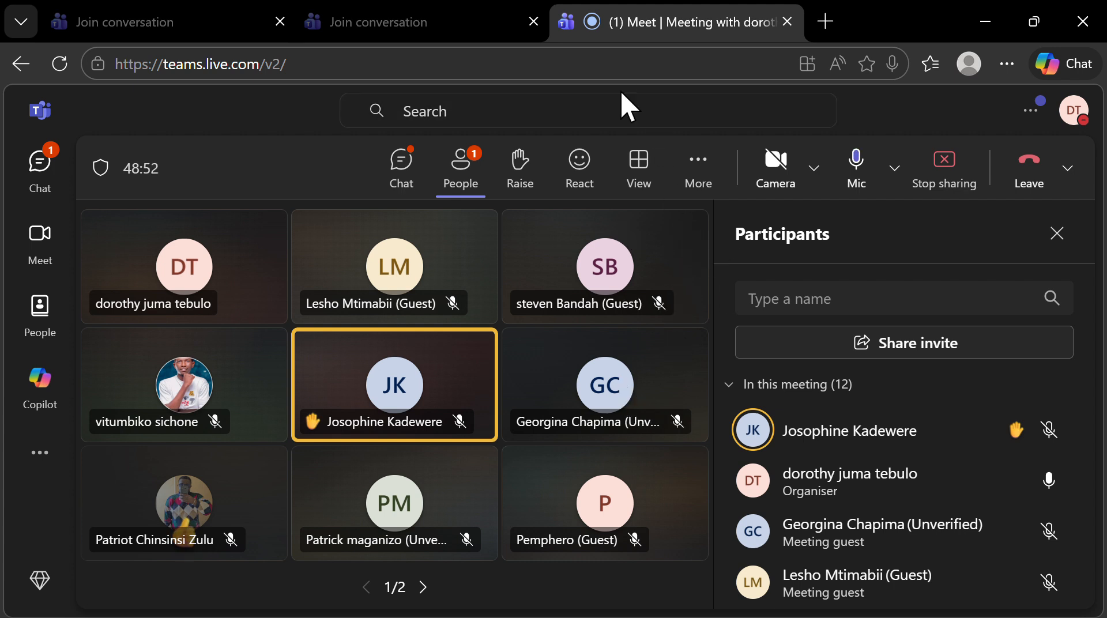
left_click(855, 180)
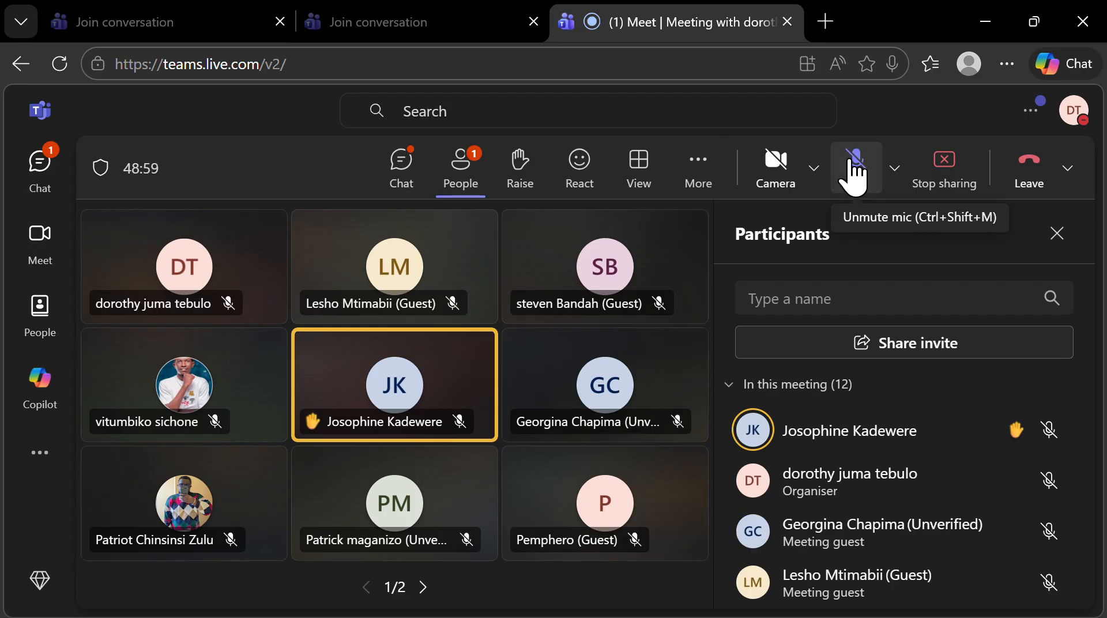
left_click(852, 170)
left_click(851, 167)
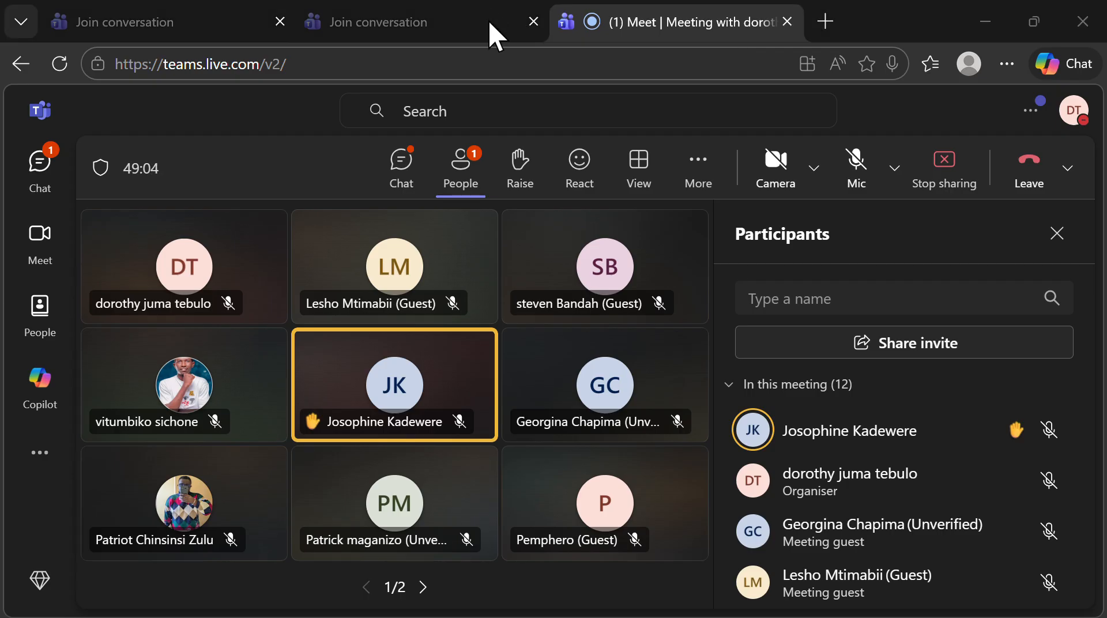
- Switch back to Stata, run summarize on all variables of the reduced dataset and look through the statistics
key("alt+Tab")
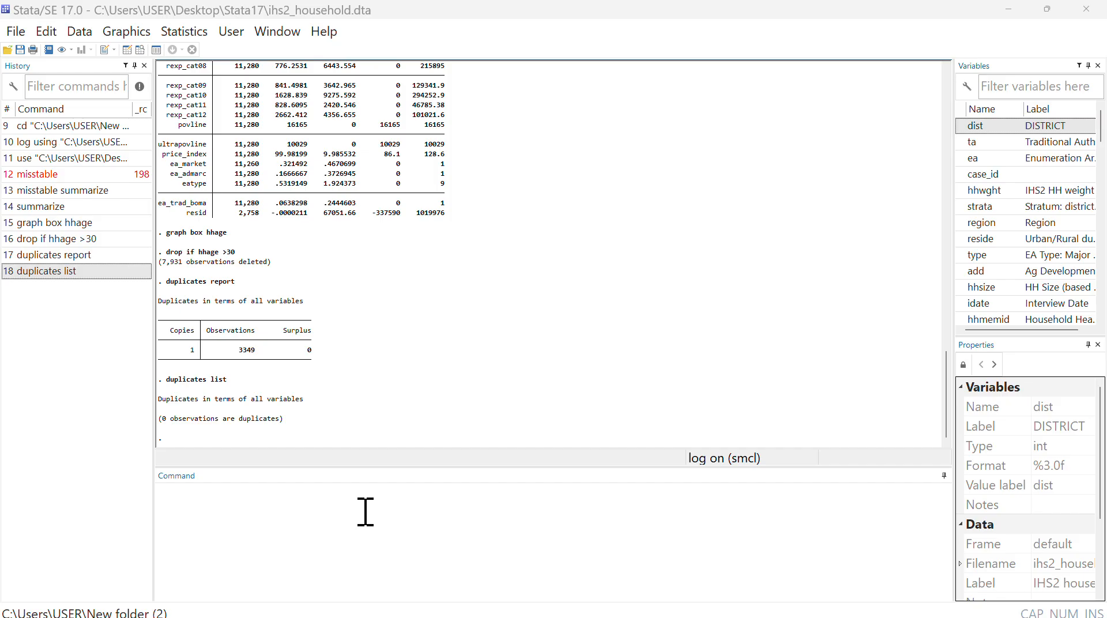
left_click(337, 505)
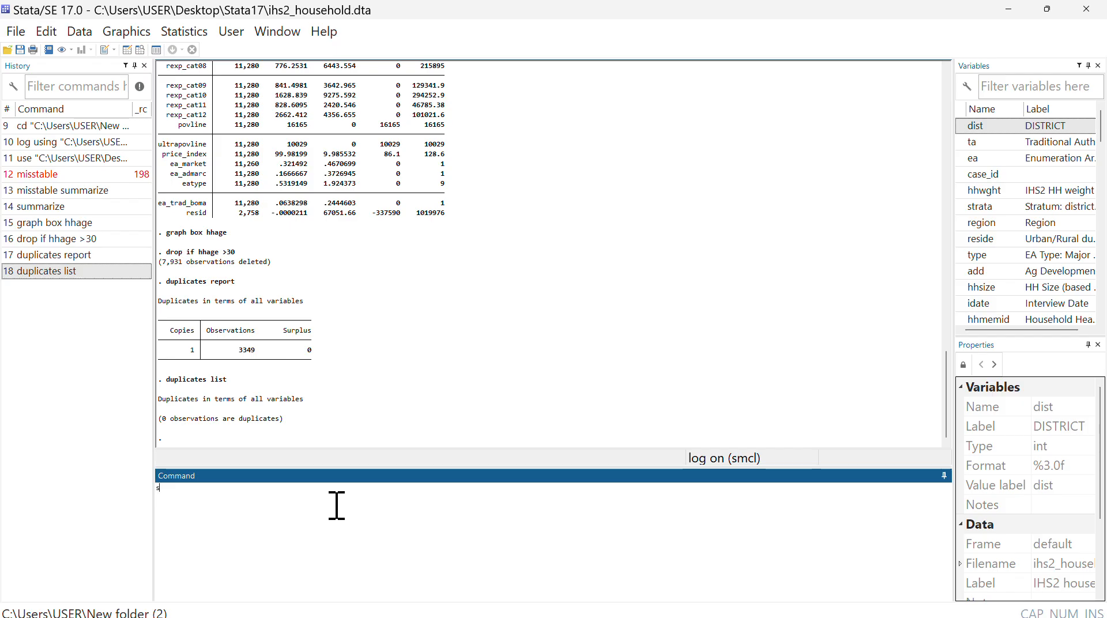
type("summarize")
key("Return")
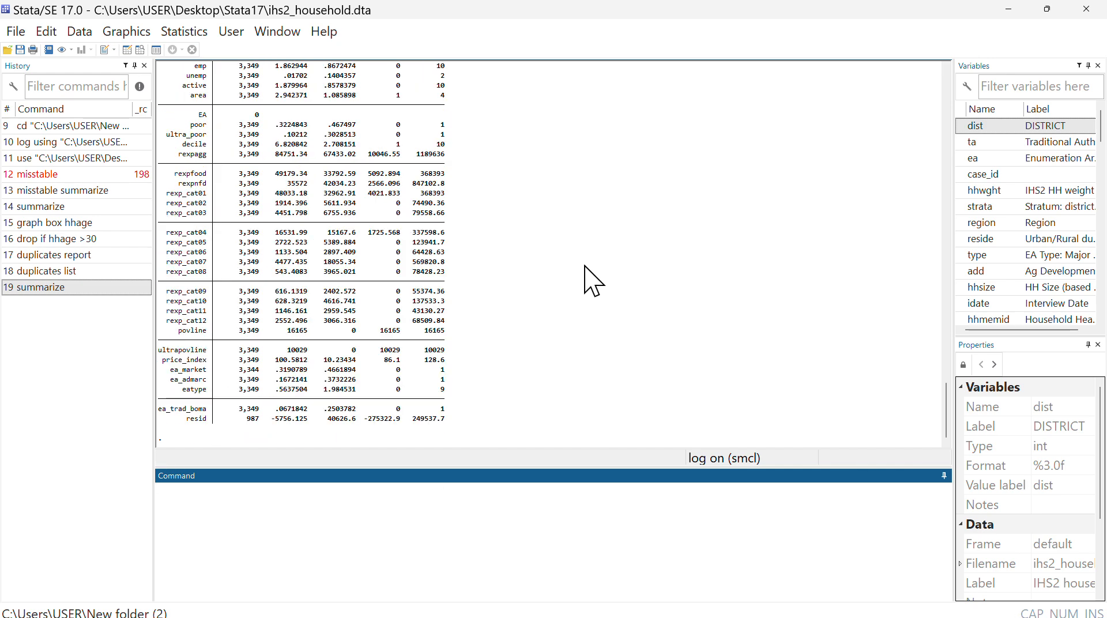
scroll(490, 205, "up", 6)
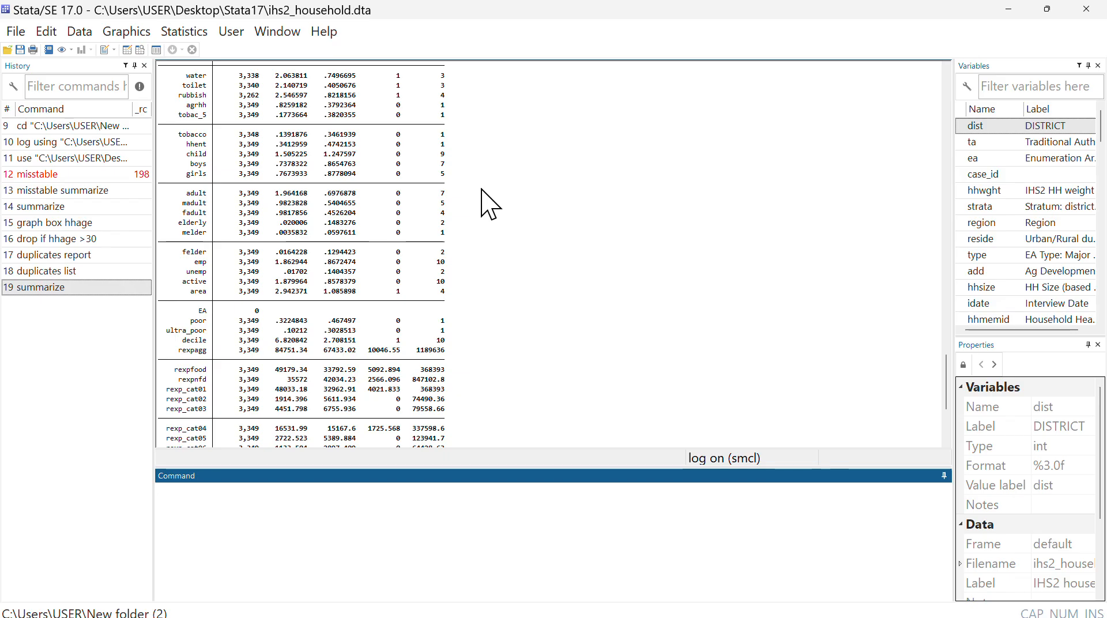
scroll(490, 205, "up", 7)
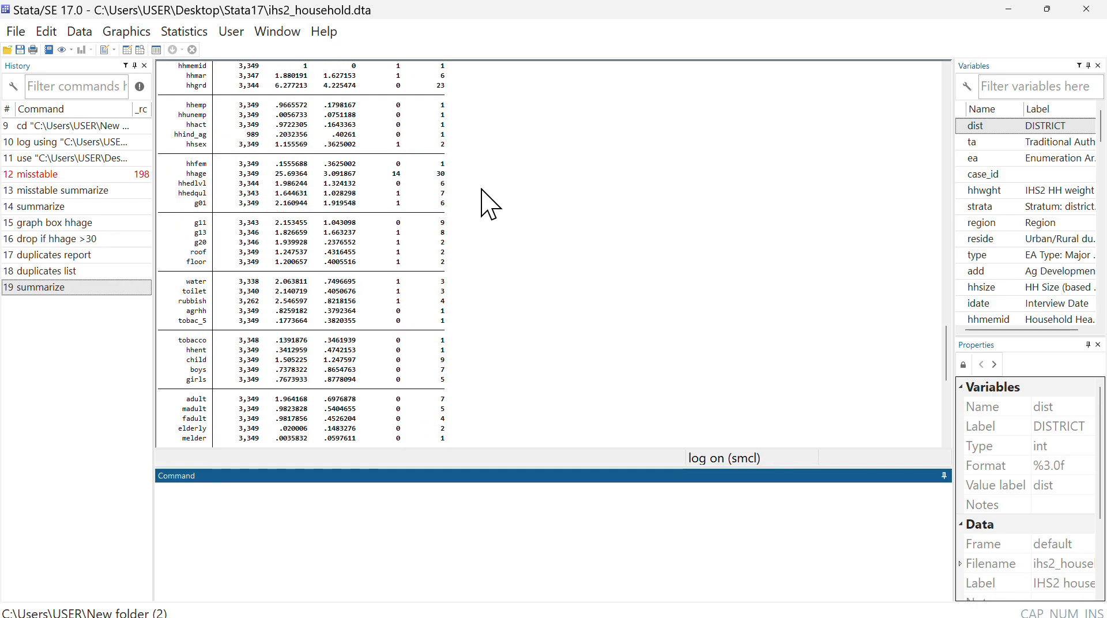
scroll(490, 205, "down", 13)
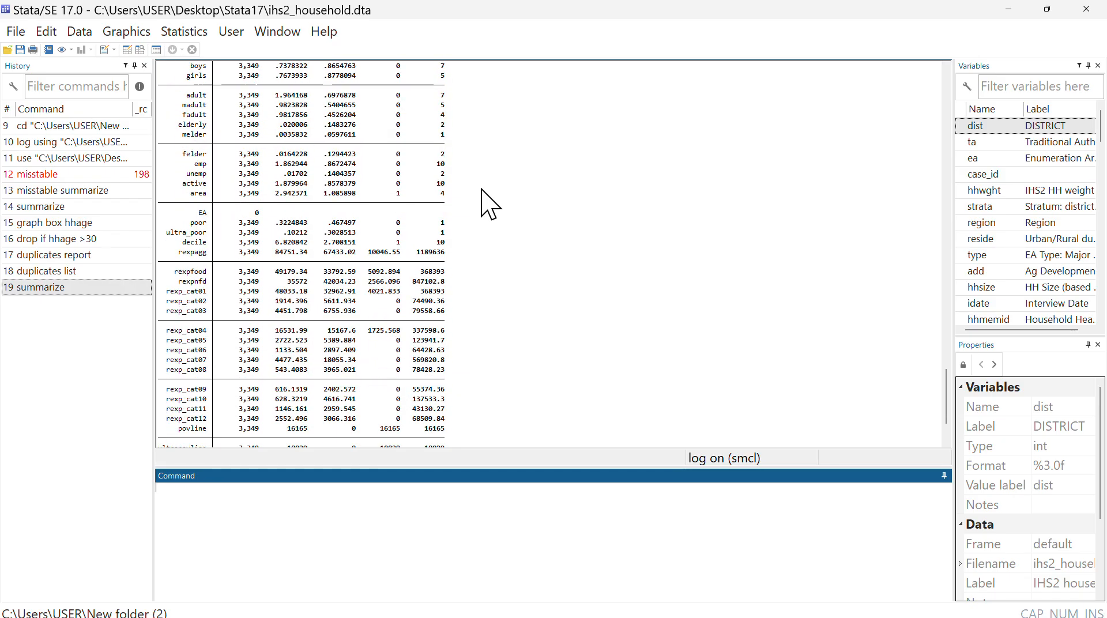
scroll(483, 229, "up", 2)
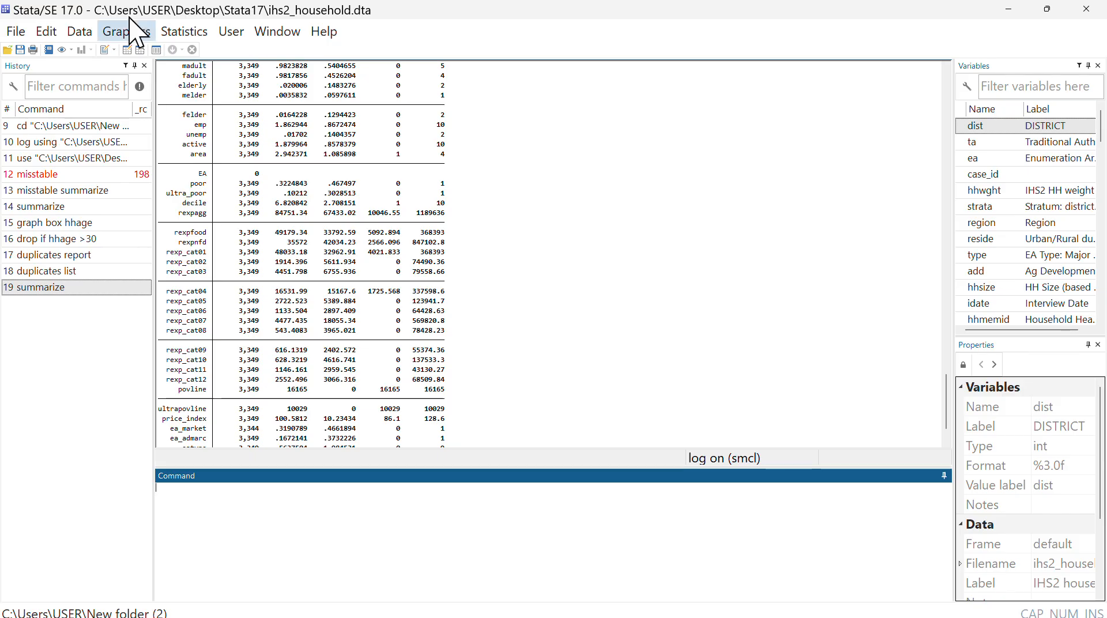
left_click(190, 41)
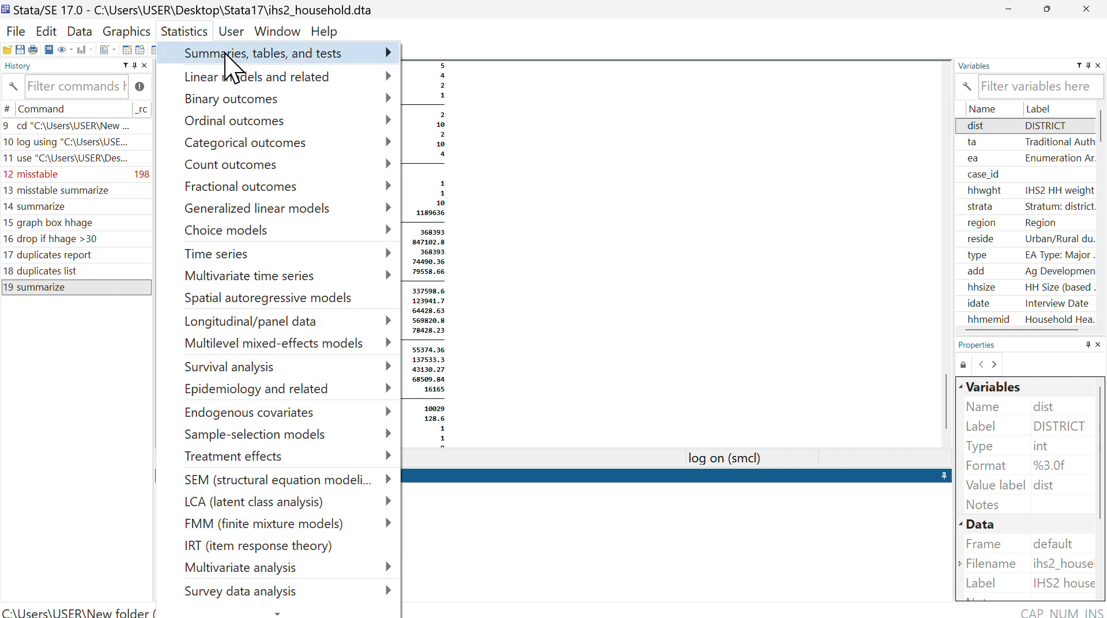
mouse_move(227, 77)
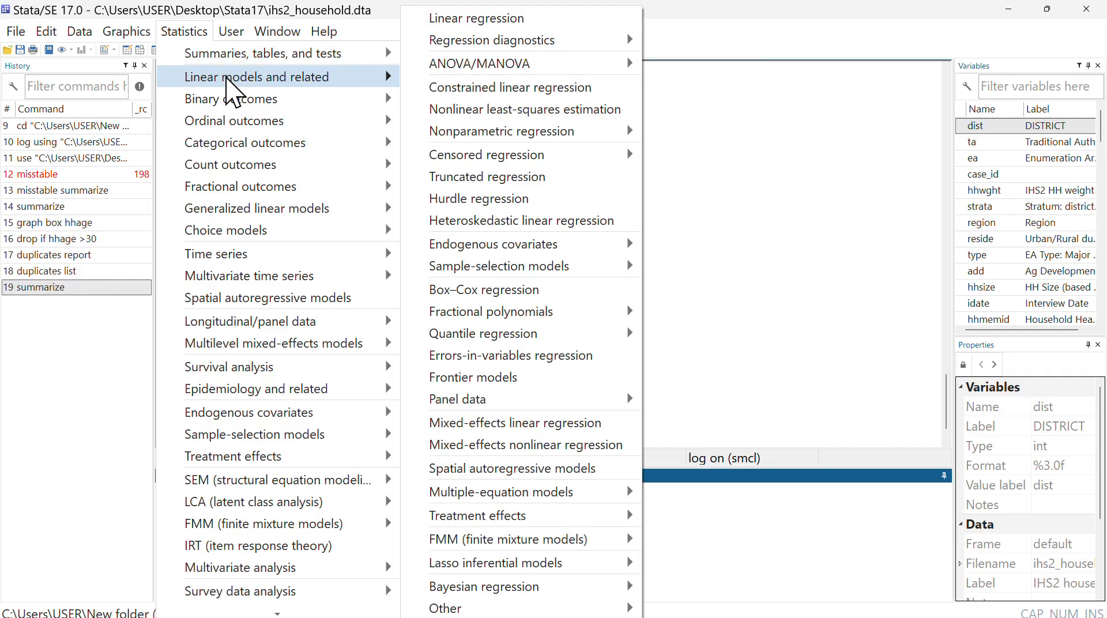
left_click(473, 20)
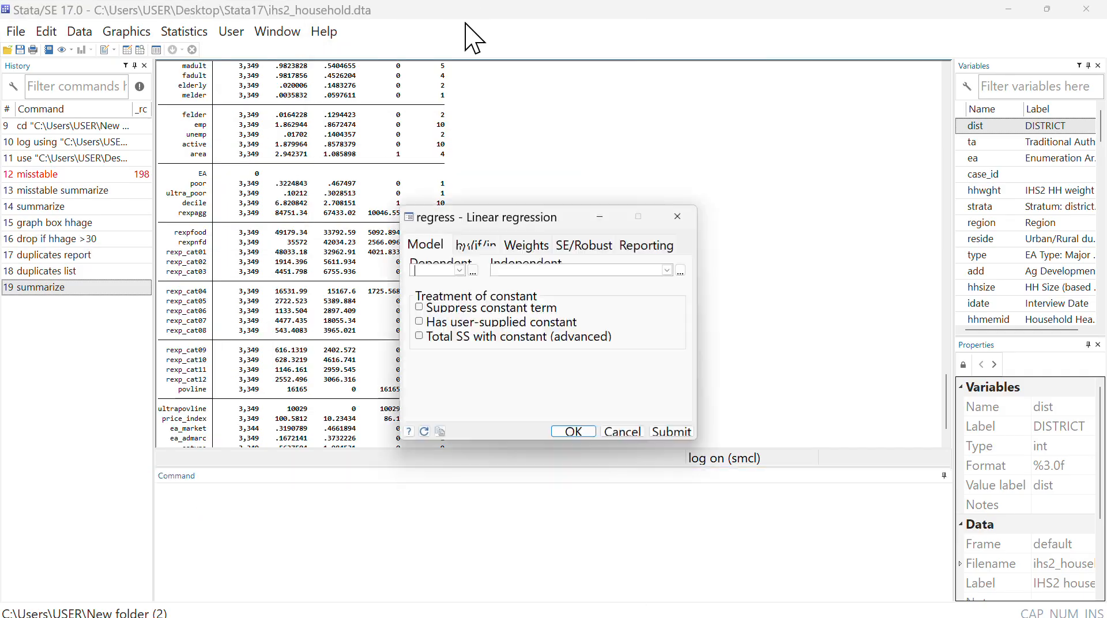
left_click(460, 271)
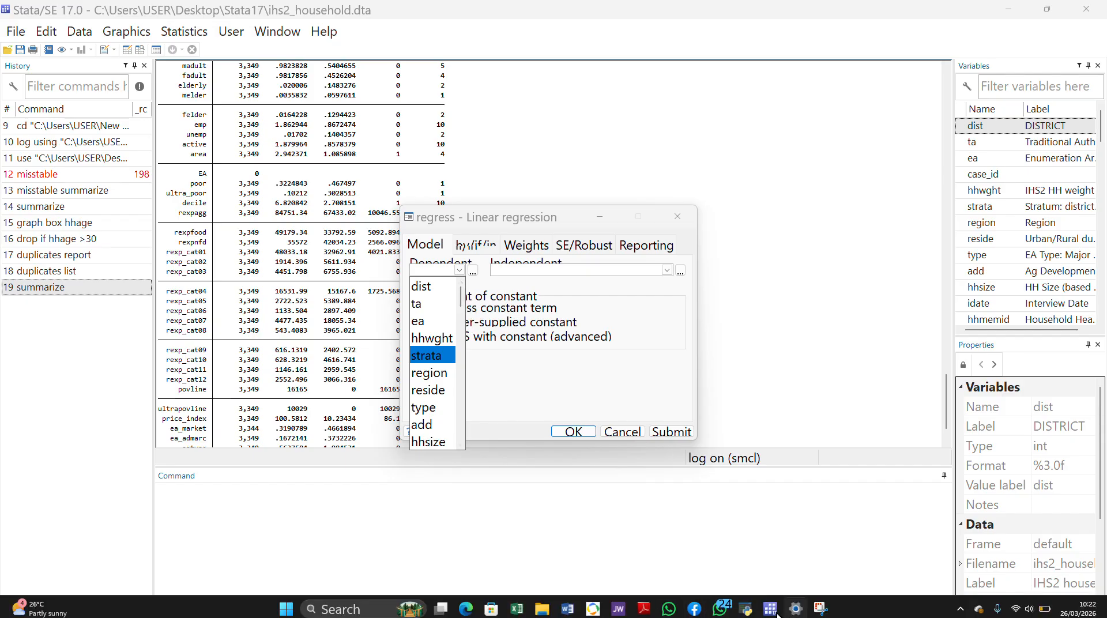
- Switch to the Teams meeting in the browser and mute the microphone, unmuting it once to speak before muting it again
left_click(775, 612)
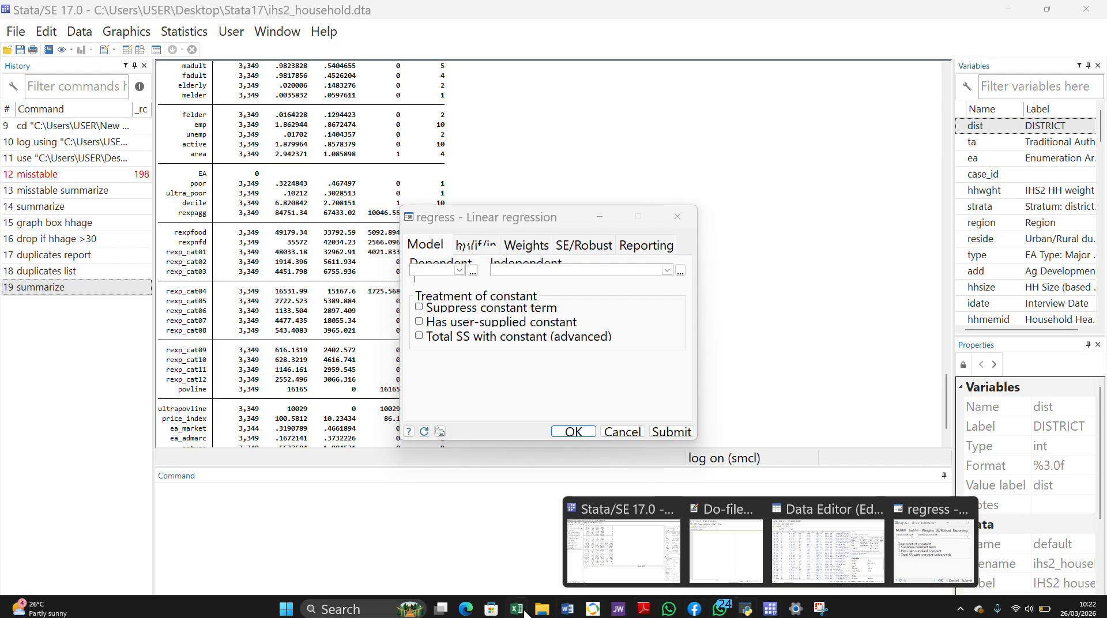
mouse_move(461, 609)
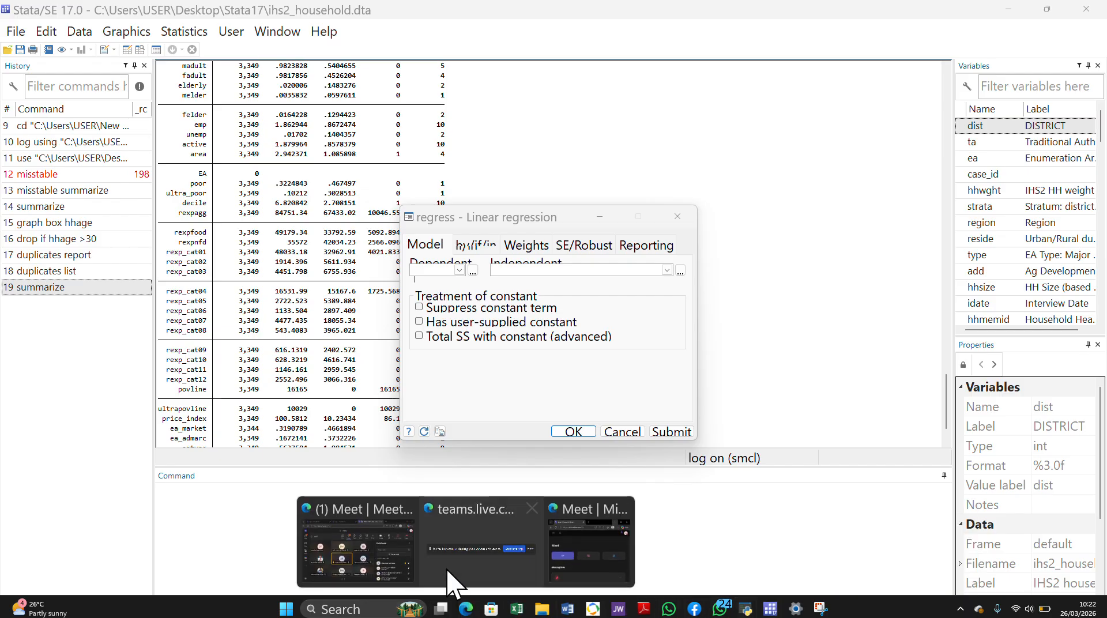
left_click(381, 542)
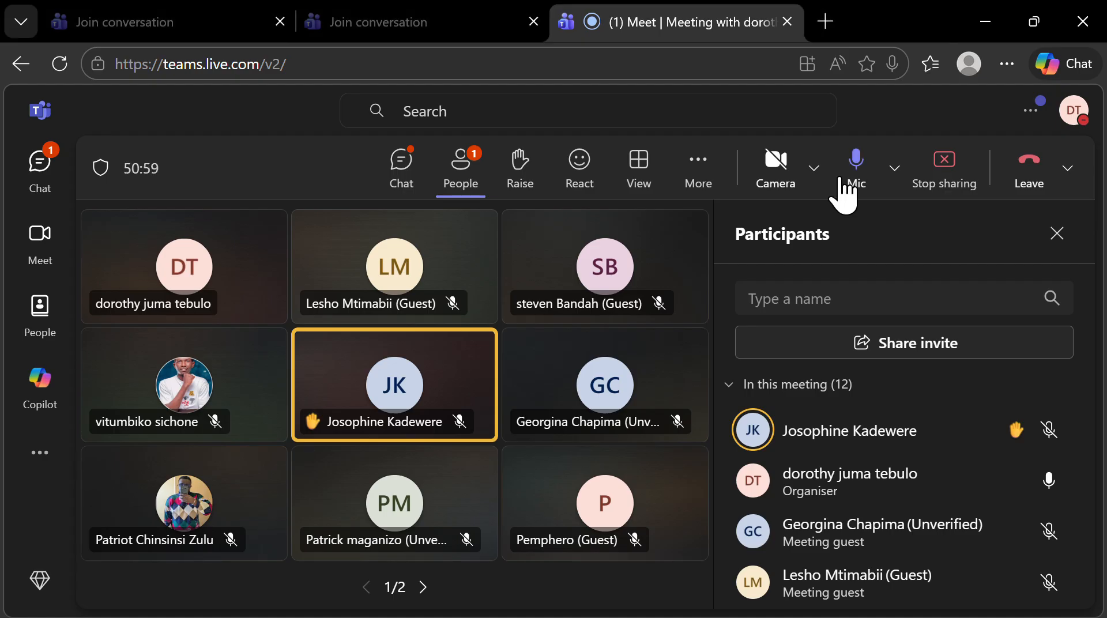
left_click(855, 164)
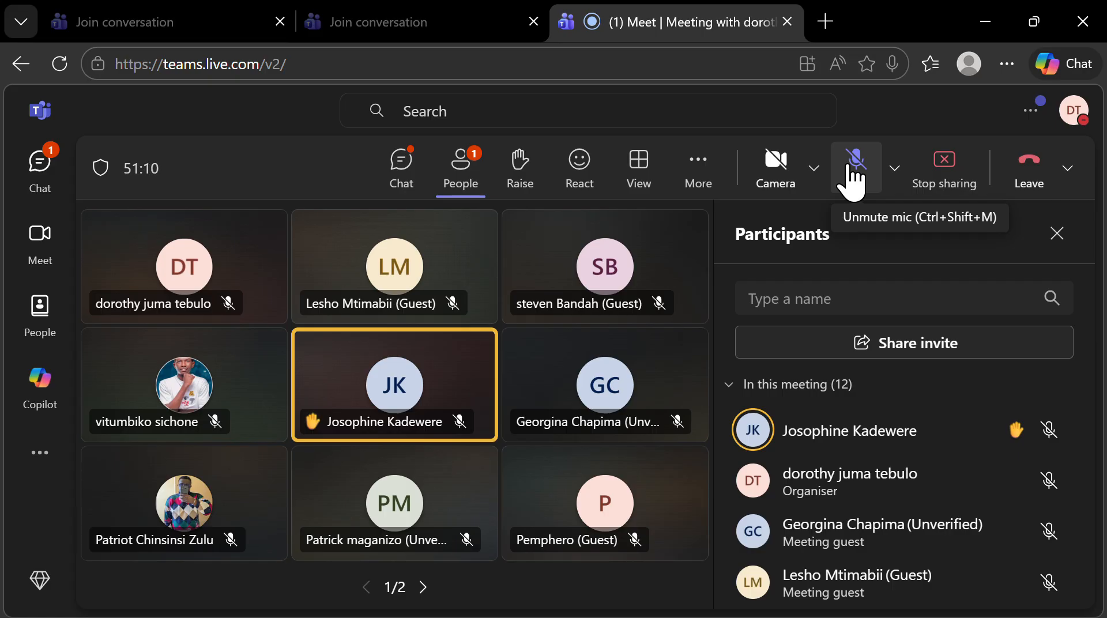
left_click(850, 170)
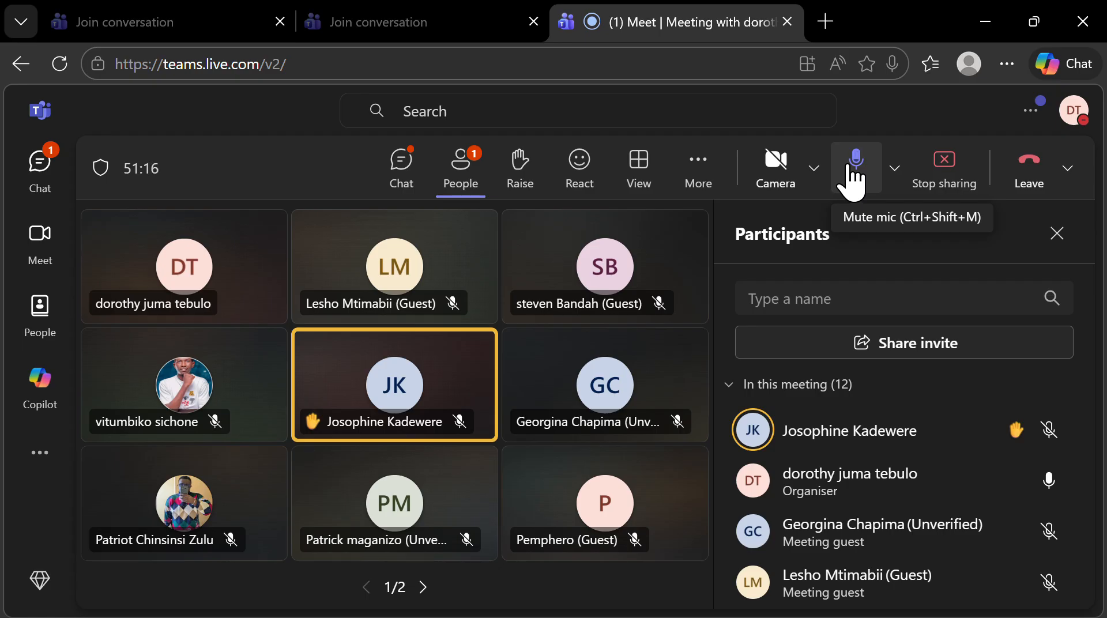
left_click(850, 170)
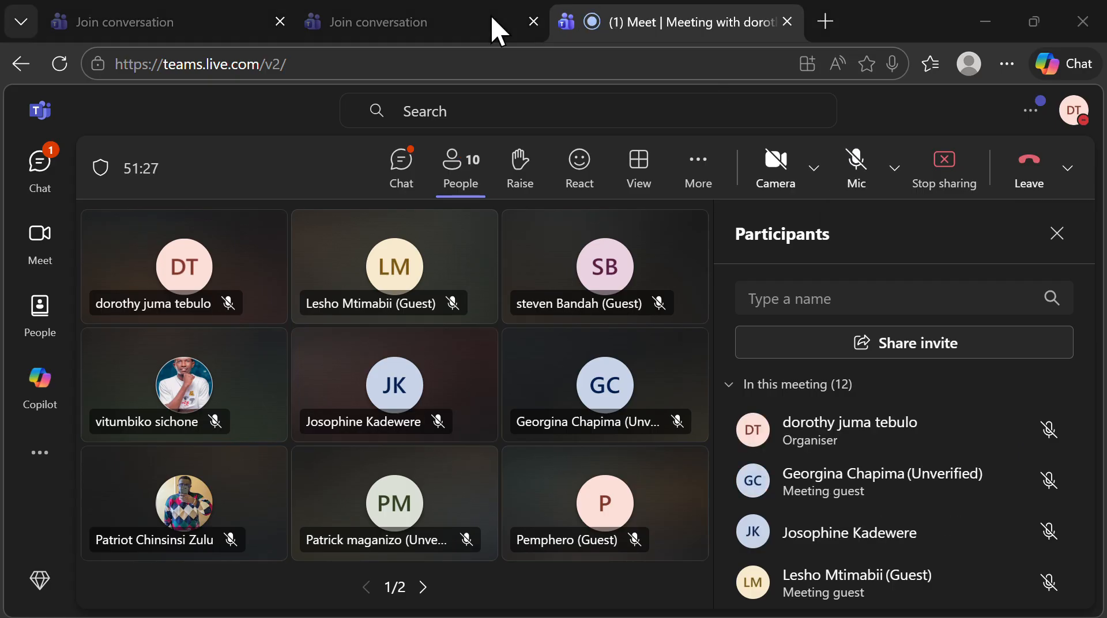
- Switch back to Stata and start a linear regression with rexpfood as the dependent variable
key("alt+Tab")
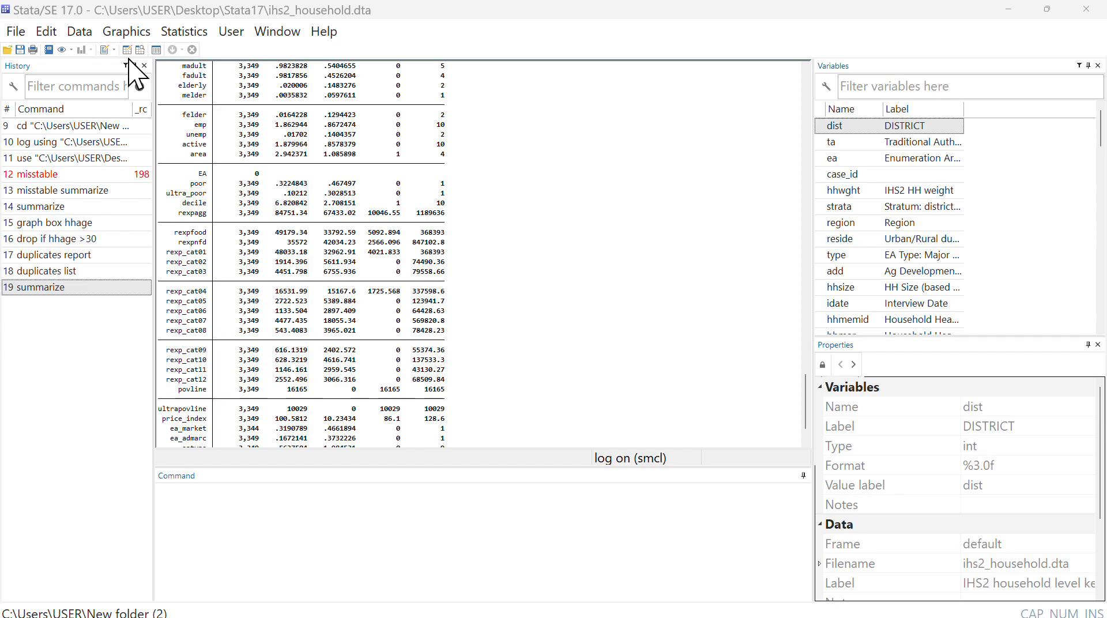
left_click(186, 33)
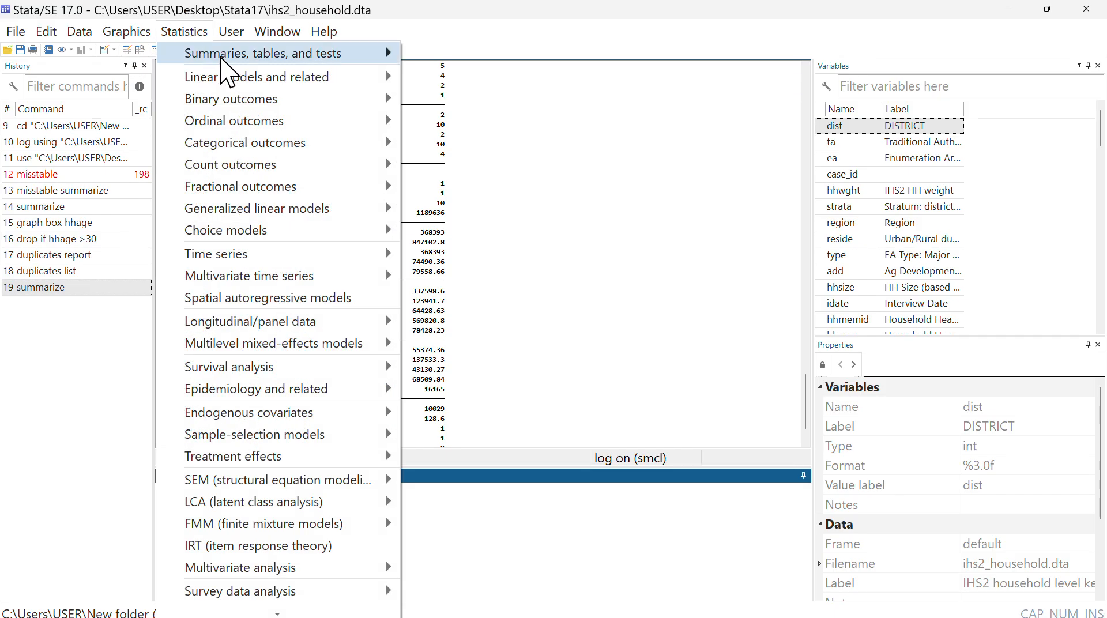
mouse_move(235, 72)
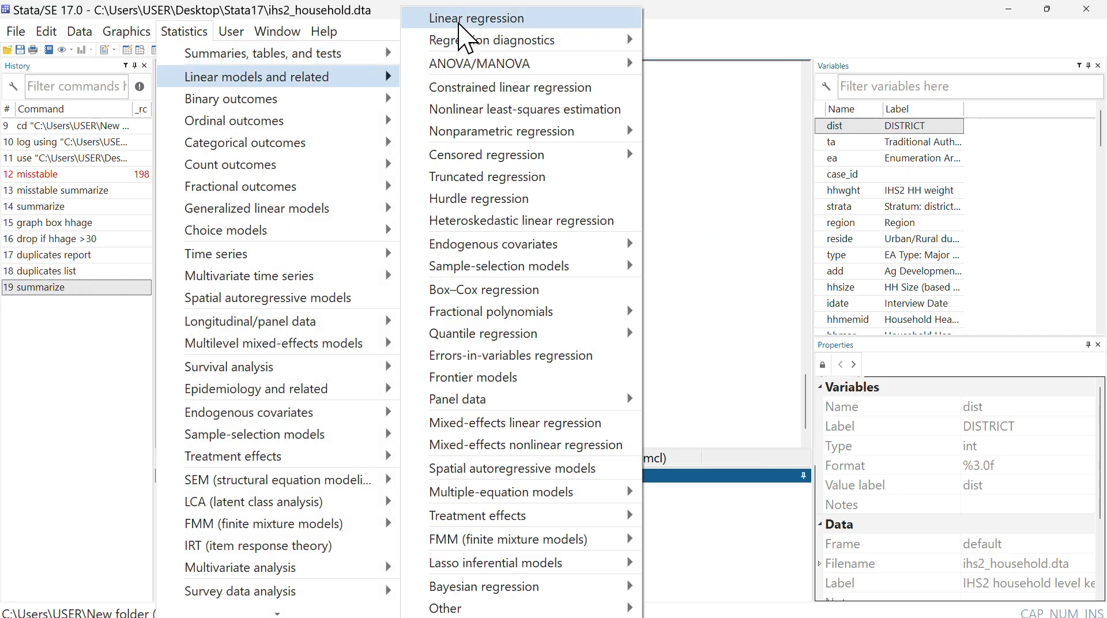
left_click(476, 18)
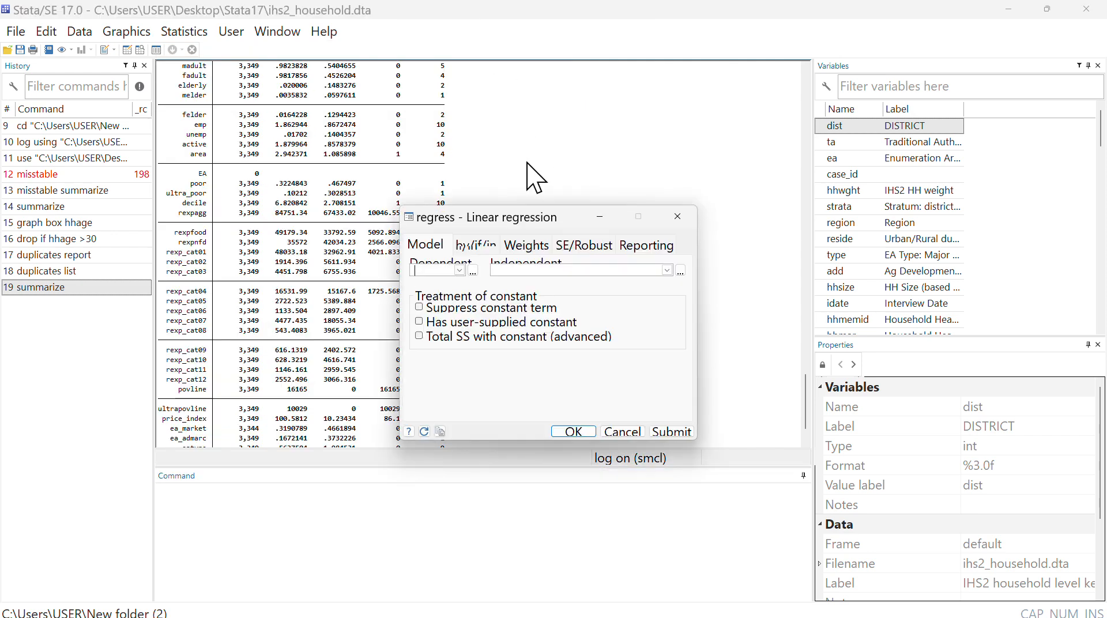
left_click(460, 270)
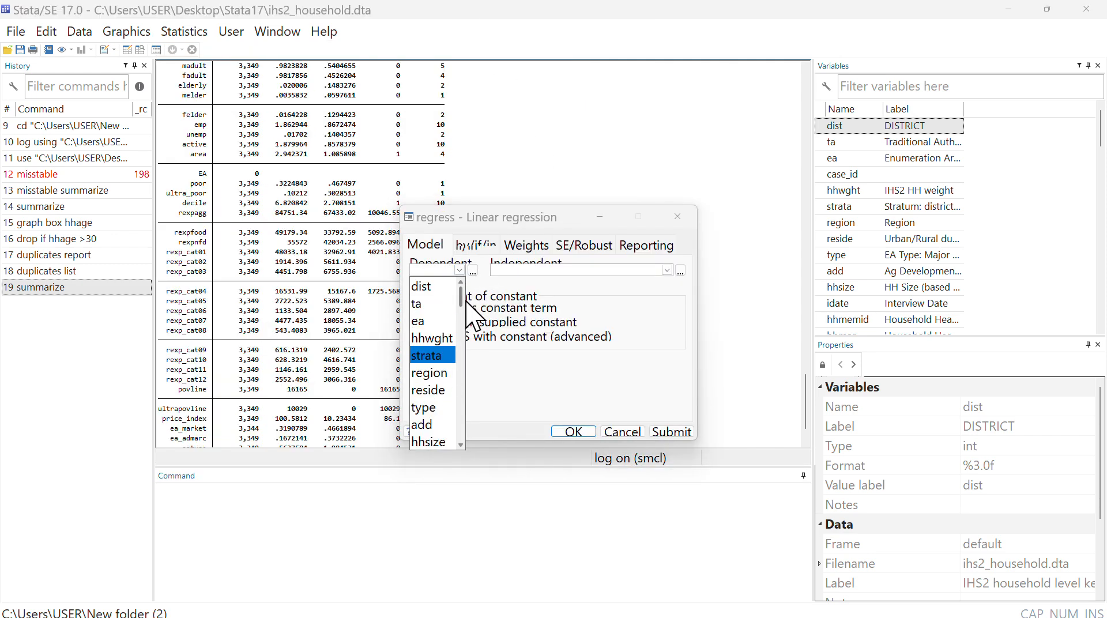
left_click_drag(461, 305, 462, 402)
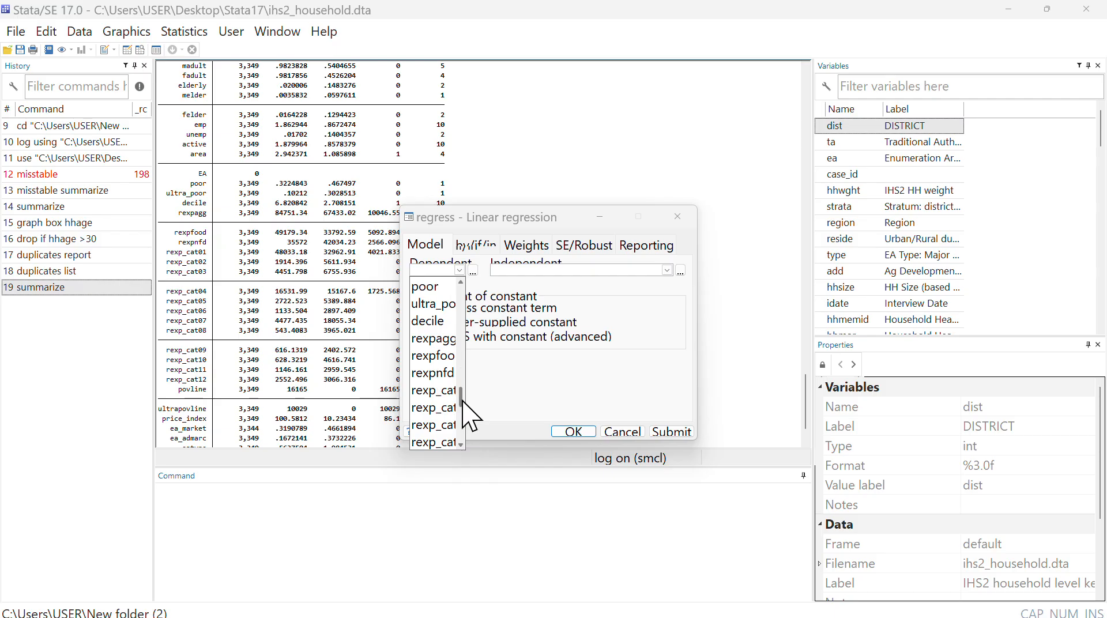
left_click(428, 356)
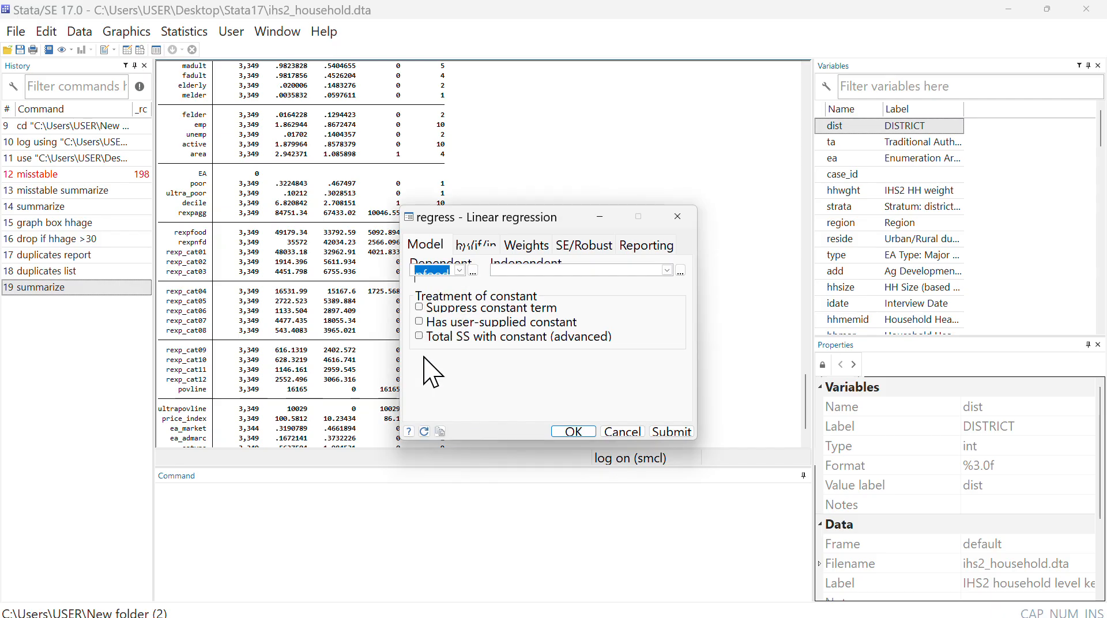
- Add hhsize, hhage and hhsex as independent variables of the linear regression
left_click(666, 270)
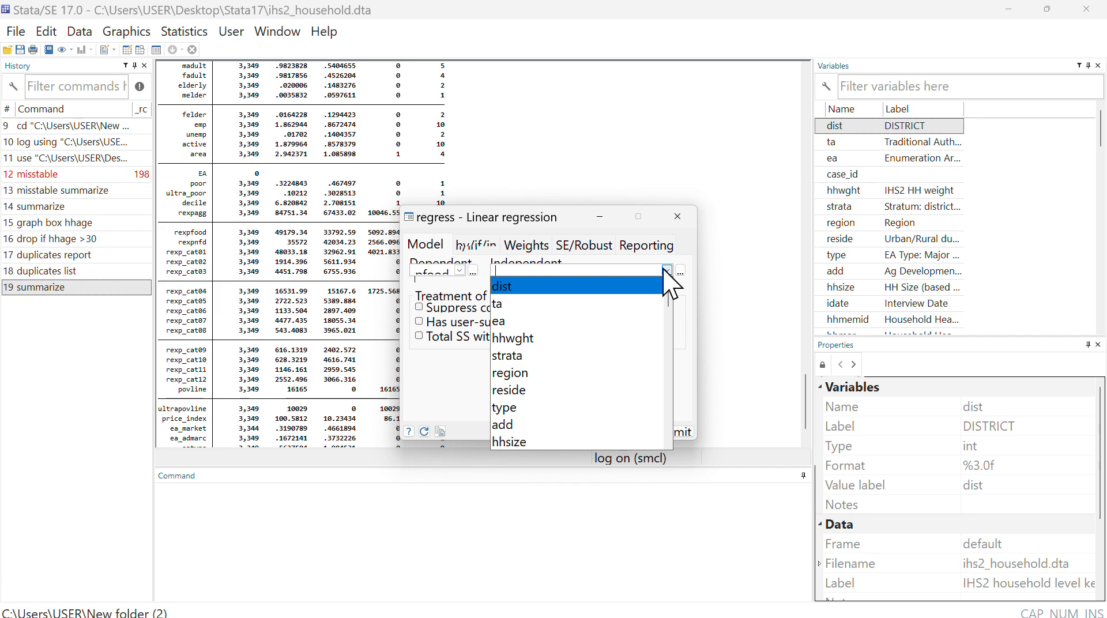
left_click(493, 36)
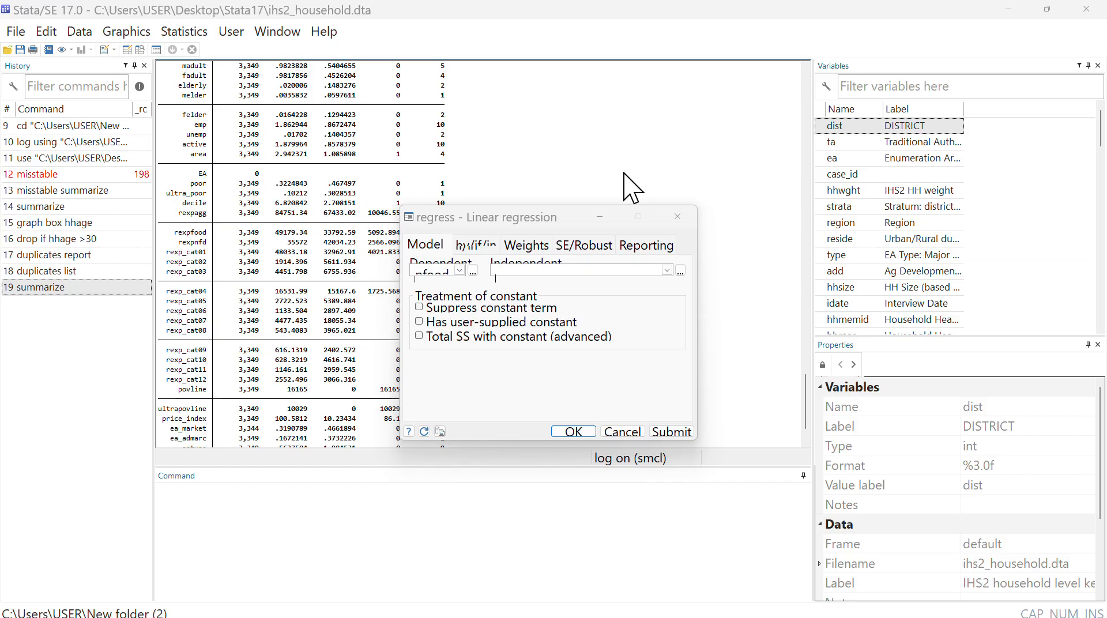
left_click(666, 270)
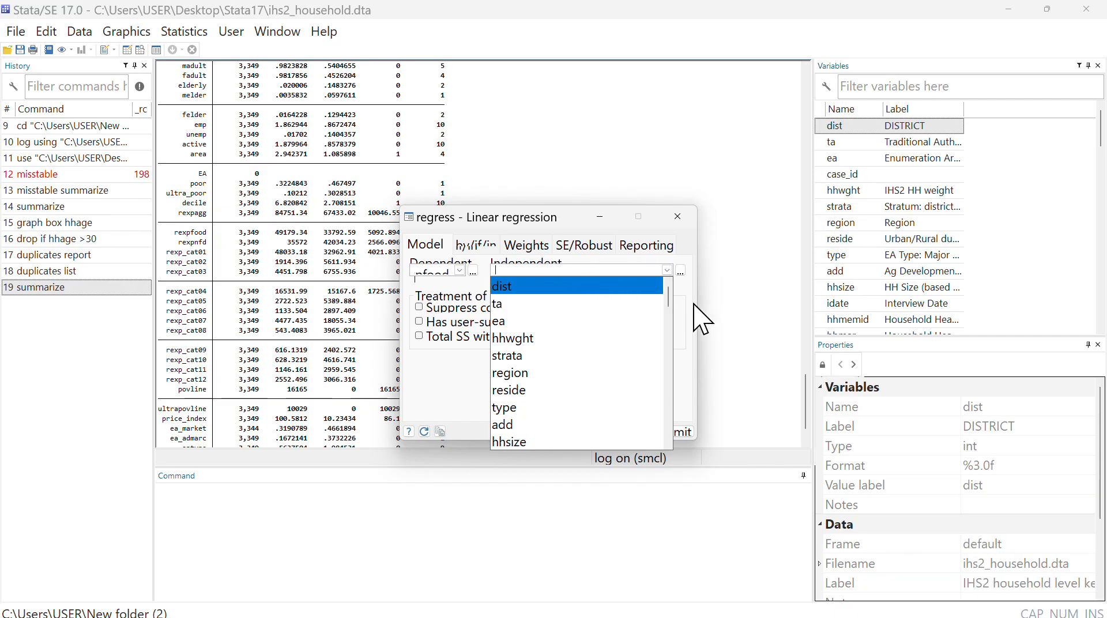
left_click(510, 441)
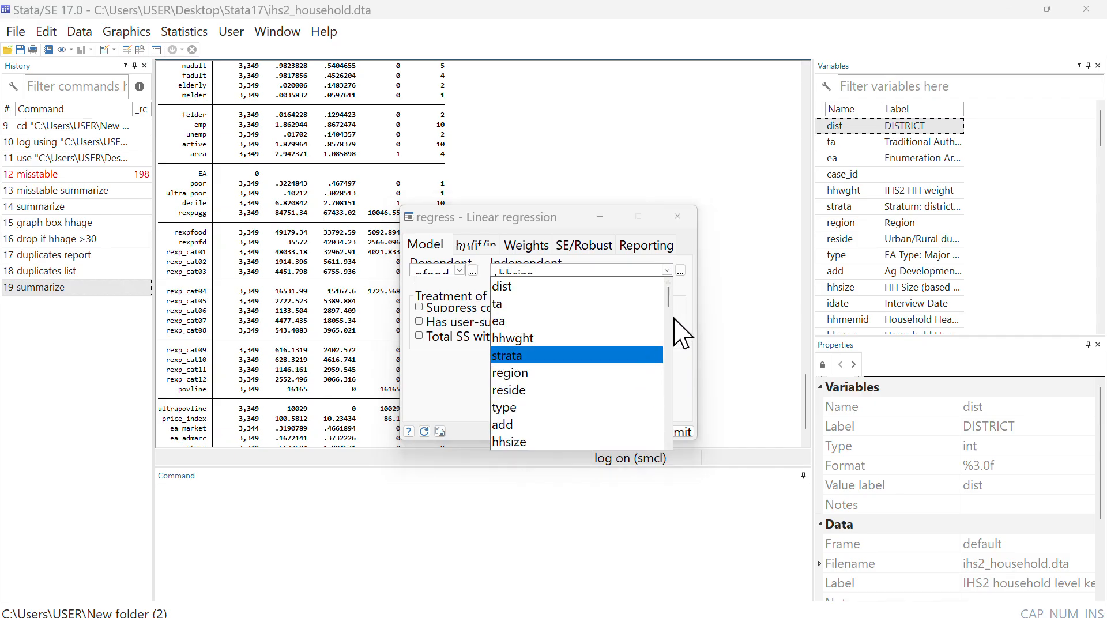
scroll(670, 320, "down", 3)
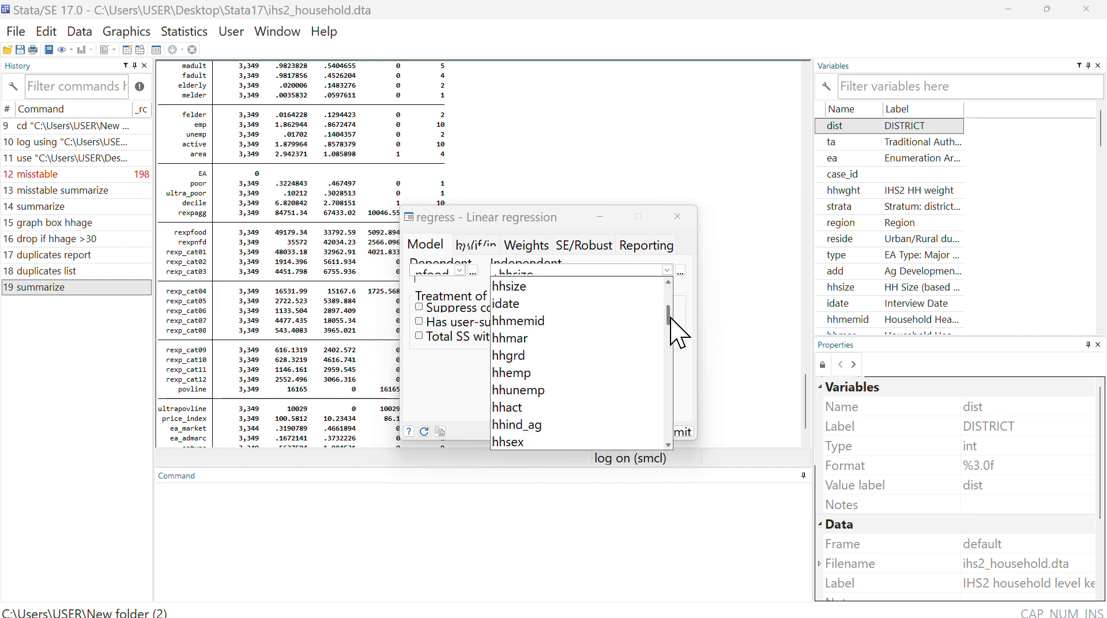
scroll(670, 321, "down", 2)
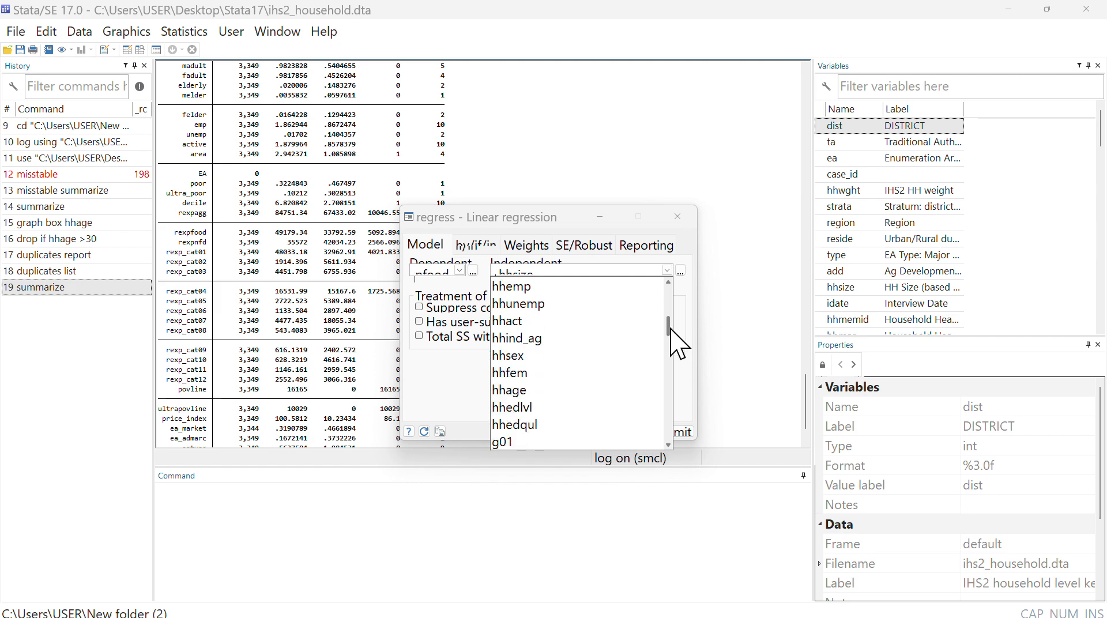
left_click(517, 413)
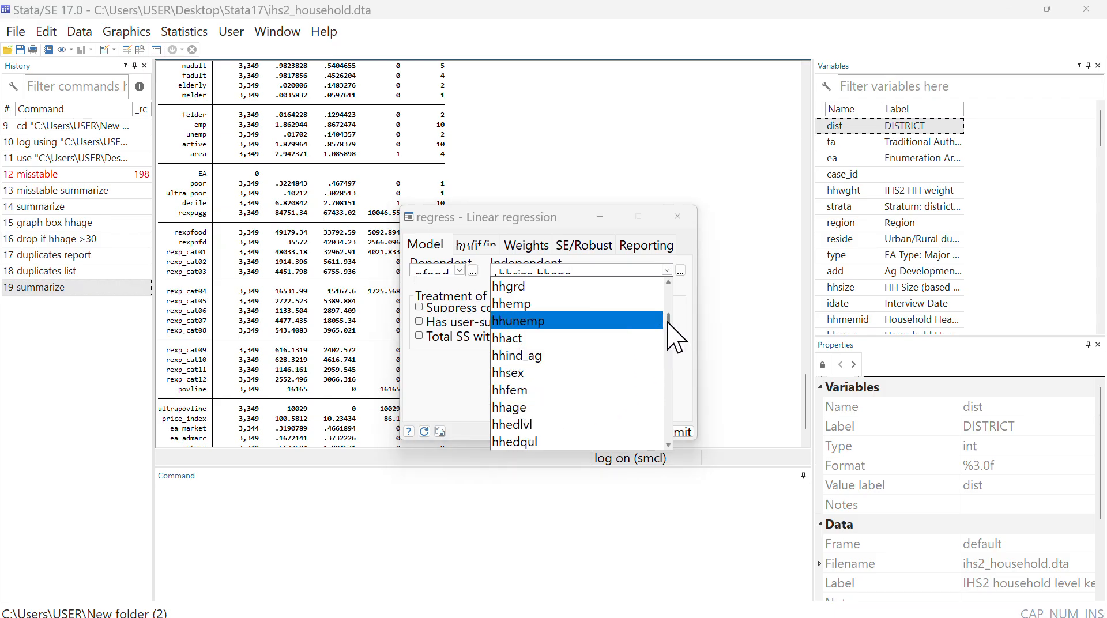
left_click_drag(669, 321, 668, 328)
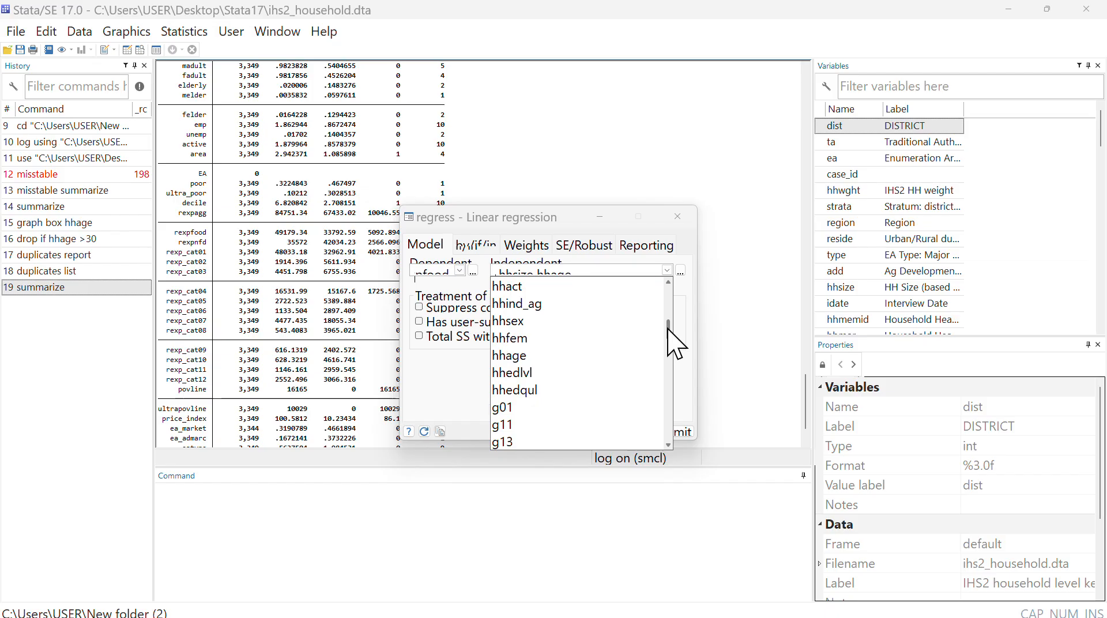
left_click(559, 323)
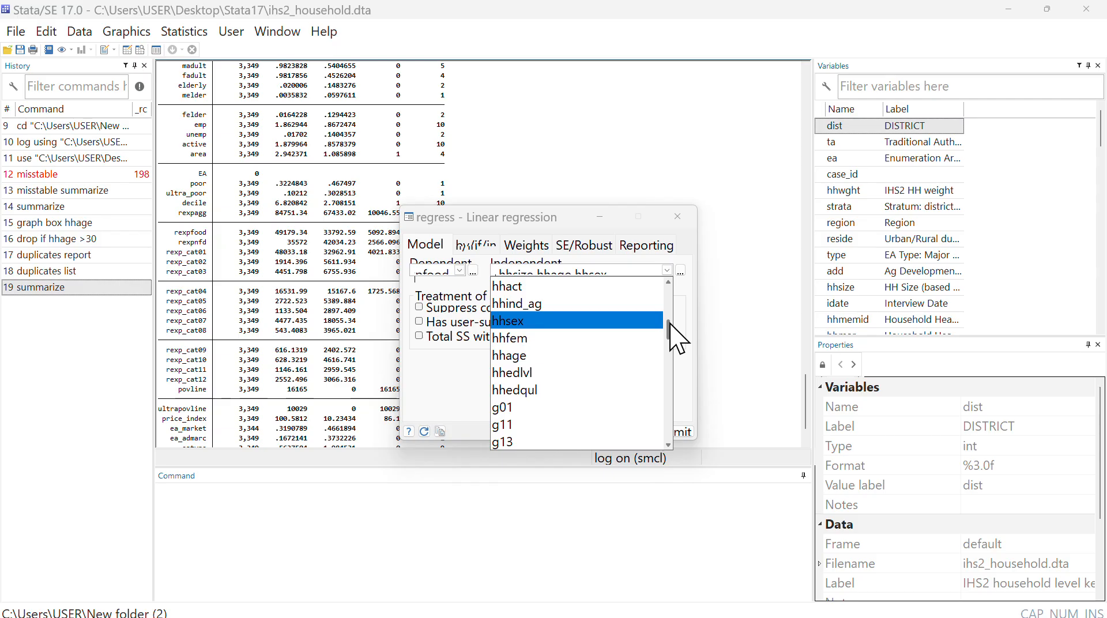
- Add hhedqul as the last independent variable and run the linear regression
left_click_drag(670, 323, 670, 329)
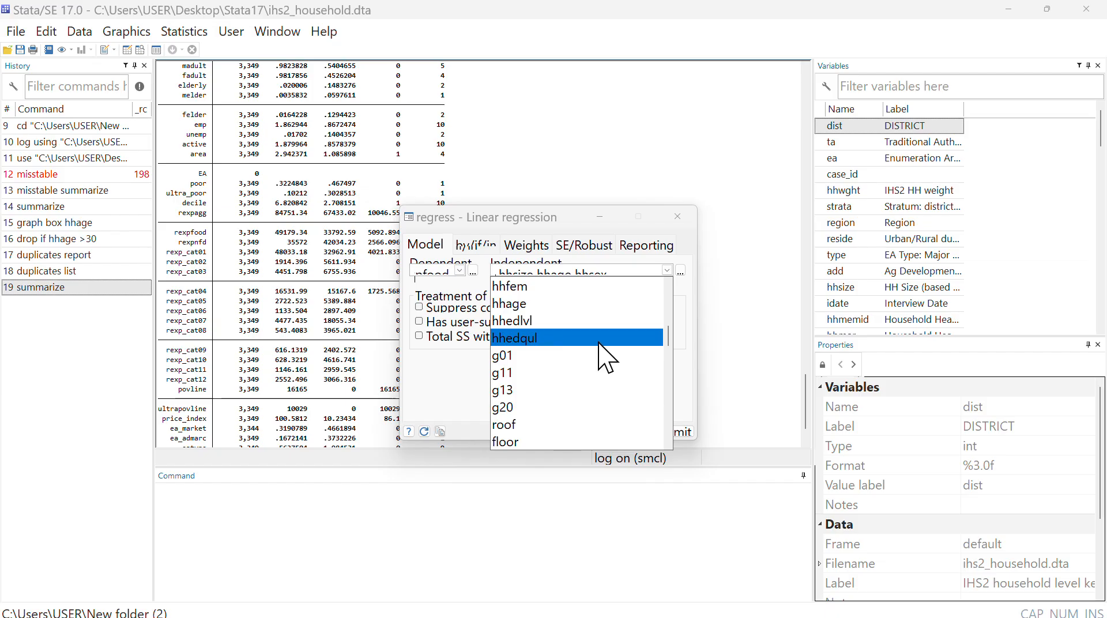
mouse_move(668, 343)
left_mouse_down()
mouse_move(665, 387)
mouse_move(655, 311)
mouse_move(655, 336)
left_mouse_up()
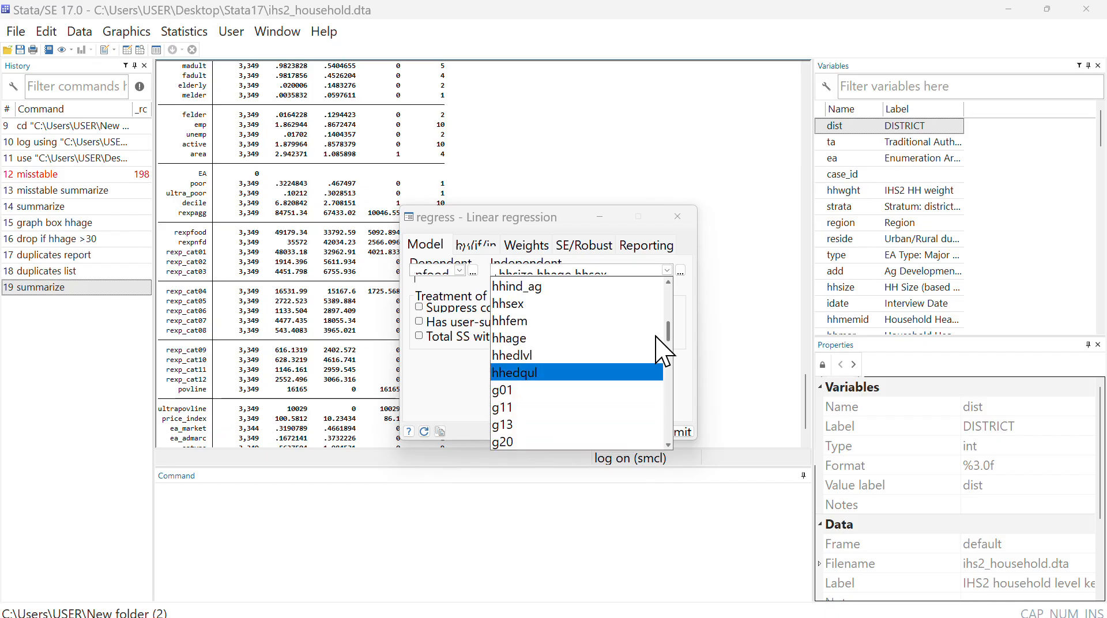
left_click(537, 371)
left_click(715, 395)
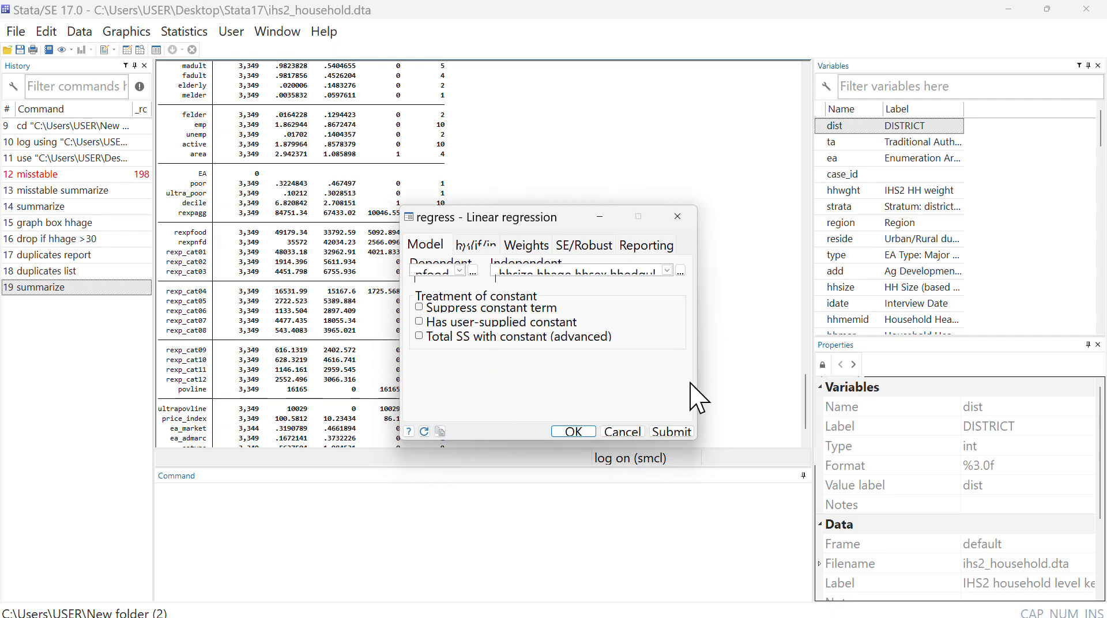
left_click(573, 431)
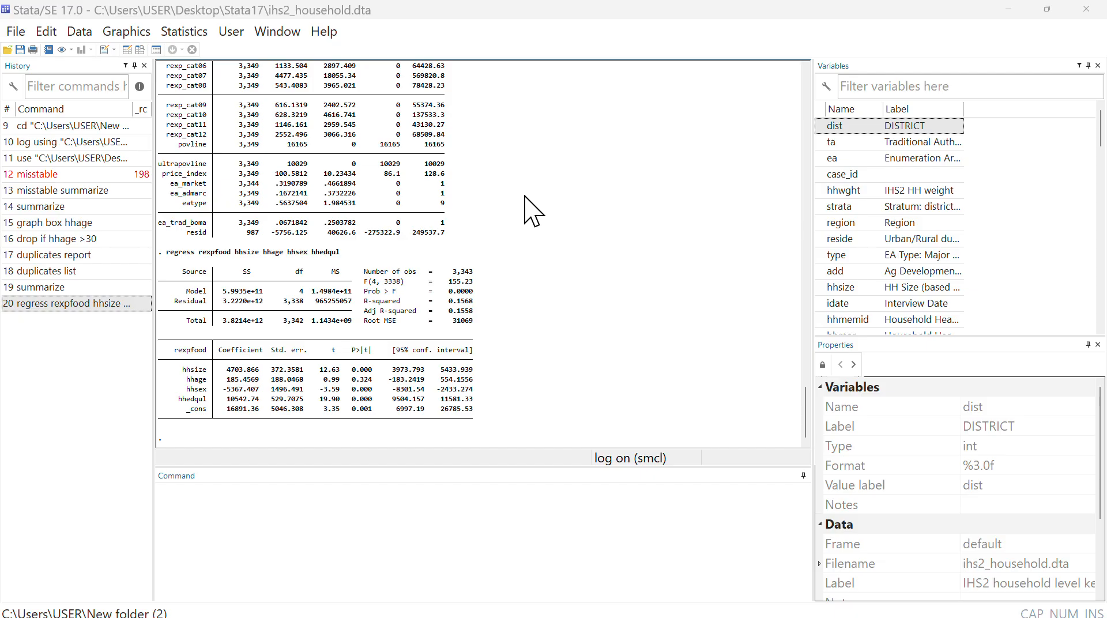
- Switch to the Teams meeting in the browser to check on its participants
mouse_move(680, 616)
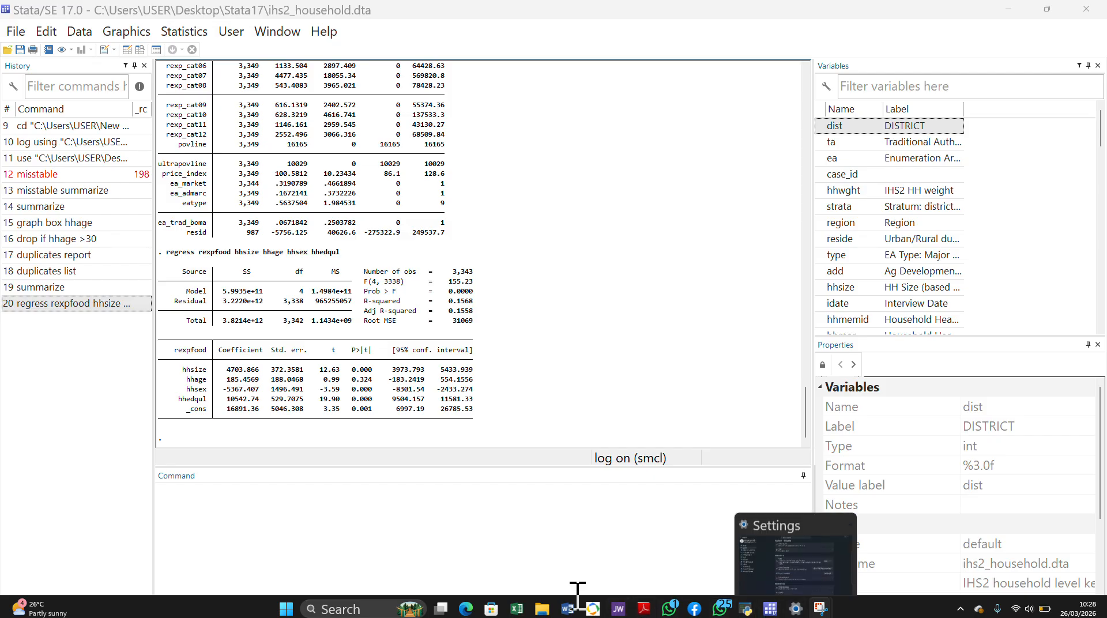
mouse_move(467, 615)
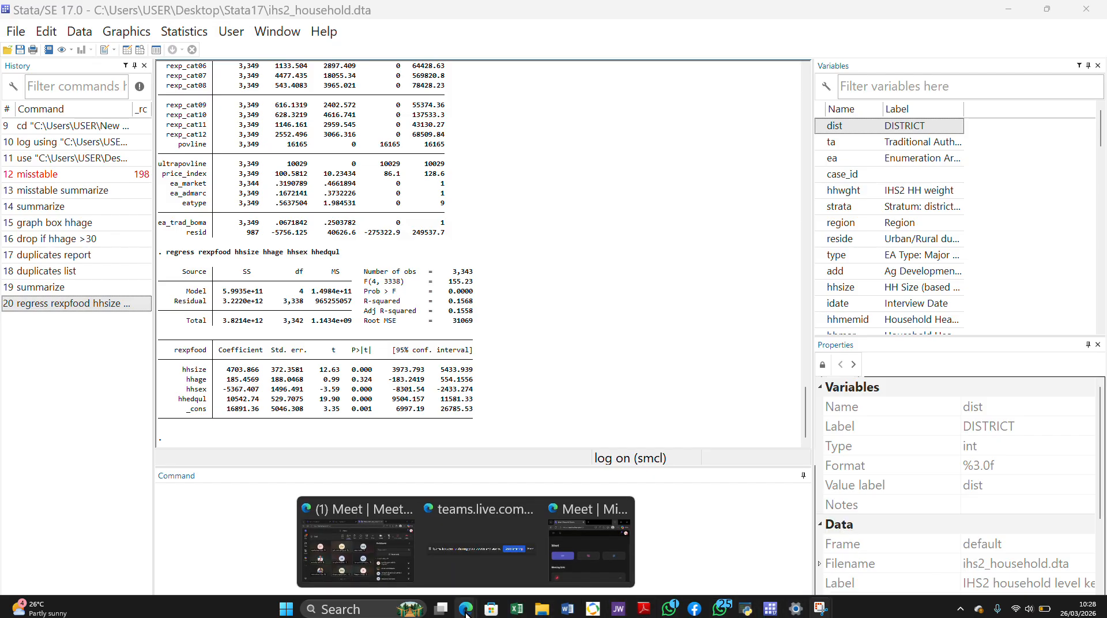
left_click(375, 562)
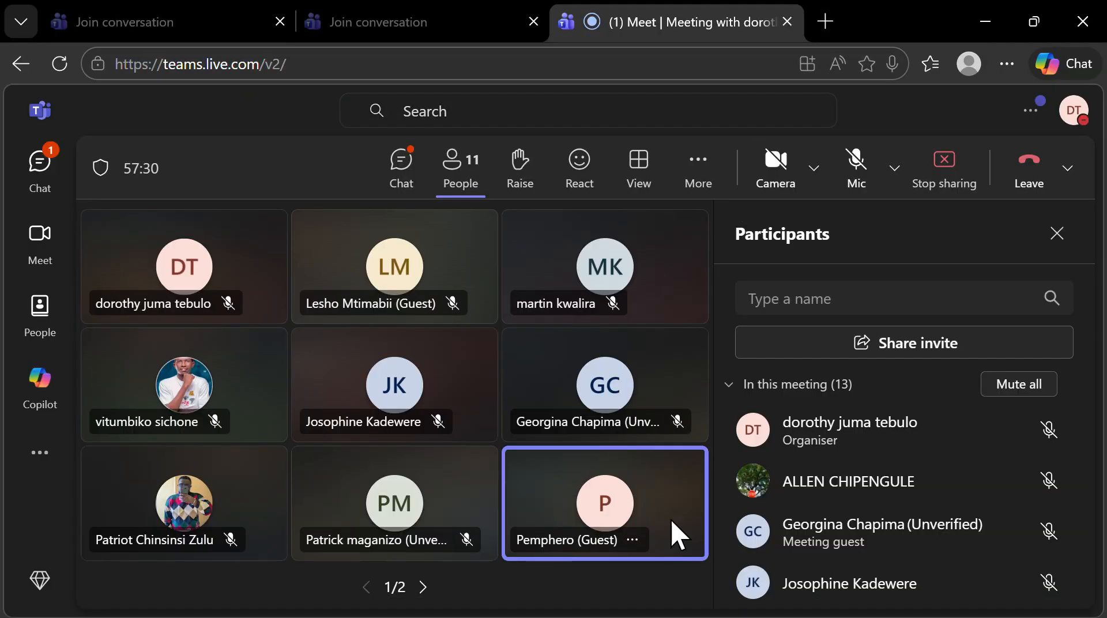
mouse_move(821, 615)
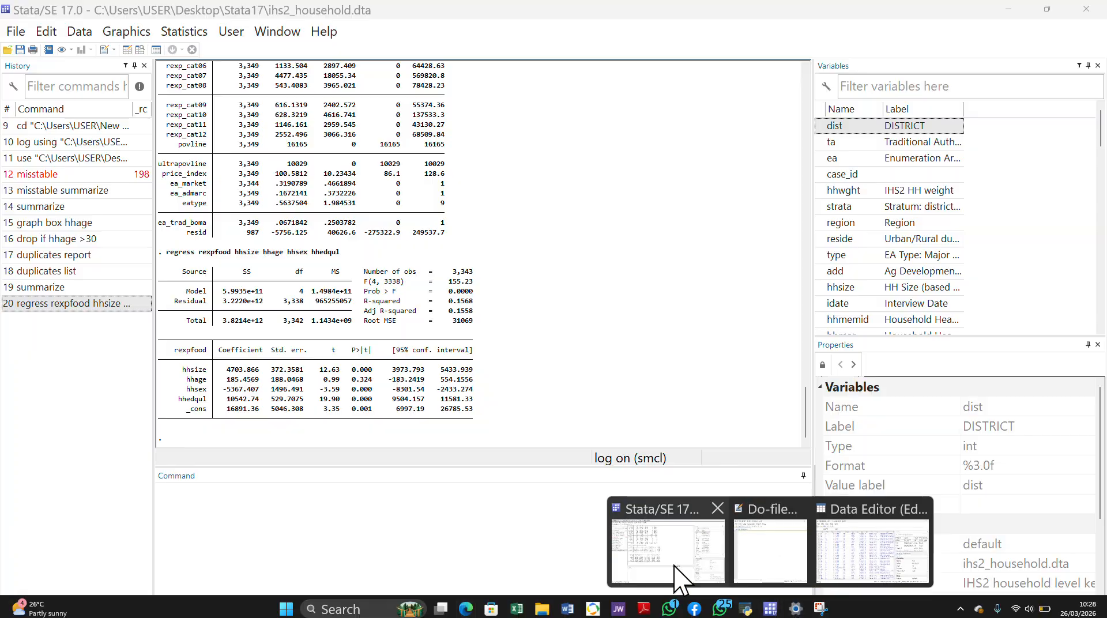
- Switch back to Stata and review the results output from the log setup through the missing-value, summary, hhage drop and duplicates results
left_click(678, 575)
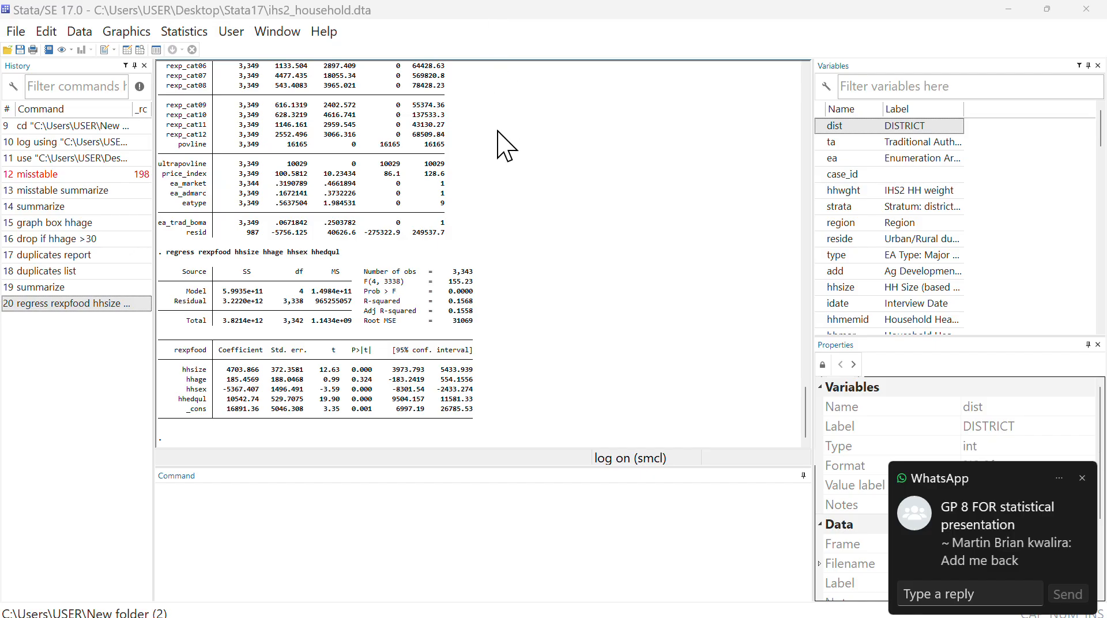
scroll(506, 144, "up", 8)
scroll(505, 144, "up", 15)
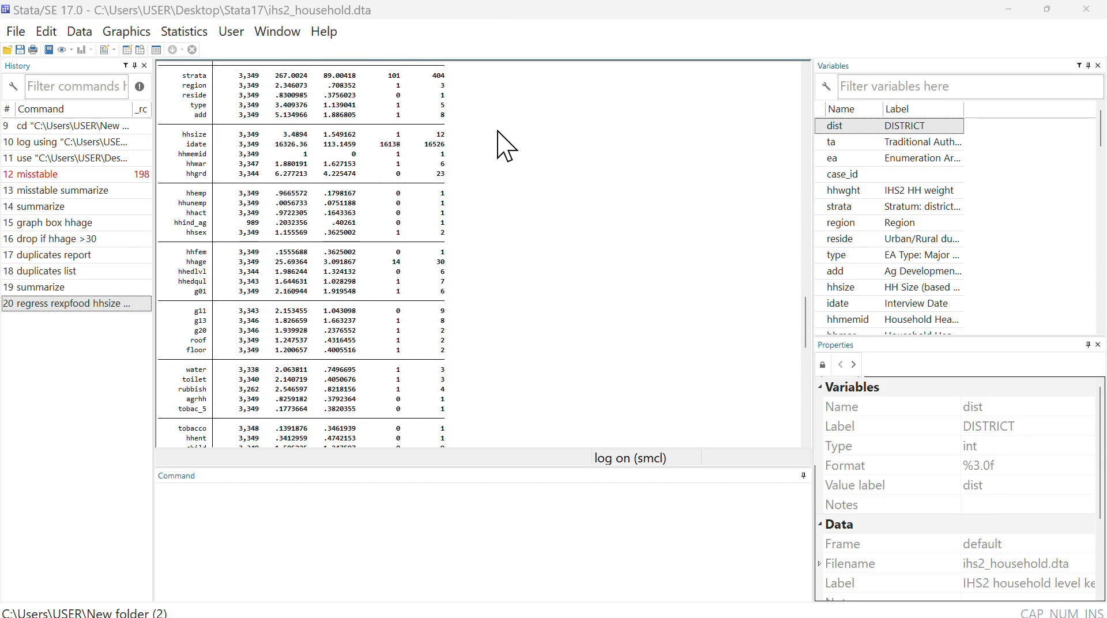
scroll(498, 132, "up", 20)
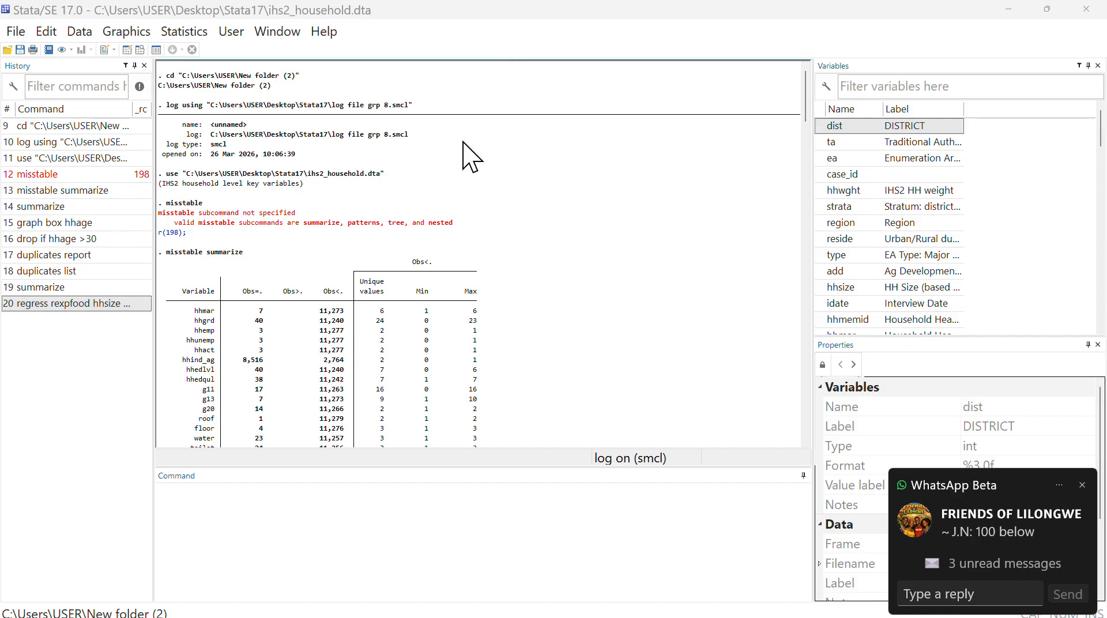
scroll(471, 157, "down", 1)
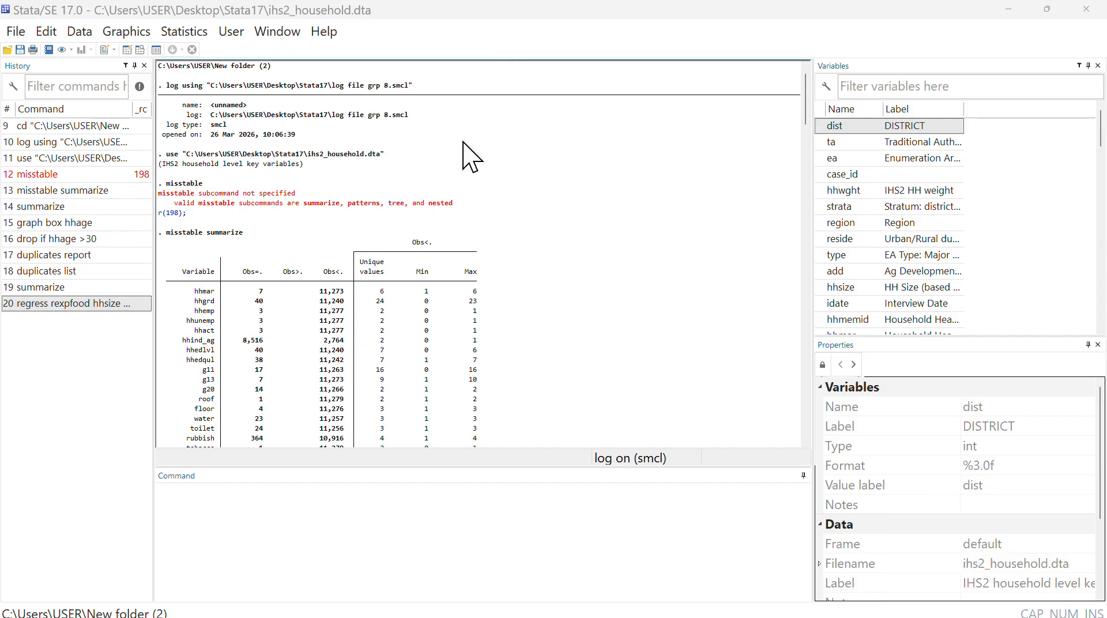
scroll(471, 156, "down", 3)
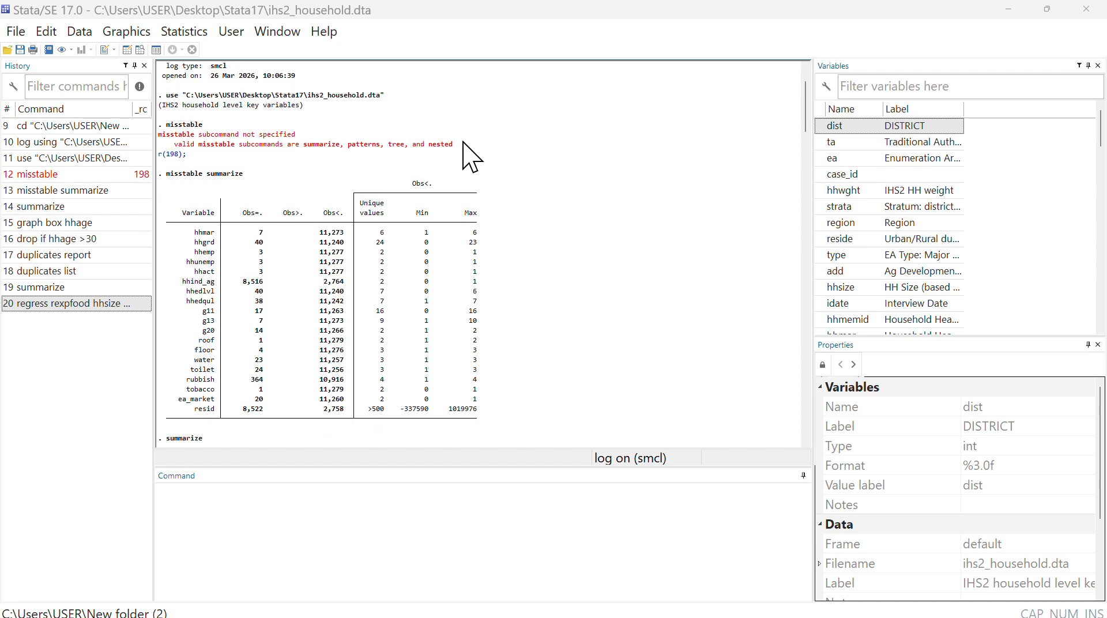
scroll(471, 157, "down", 7)
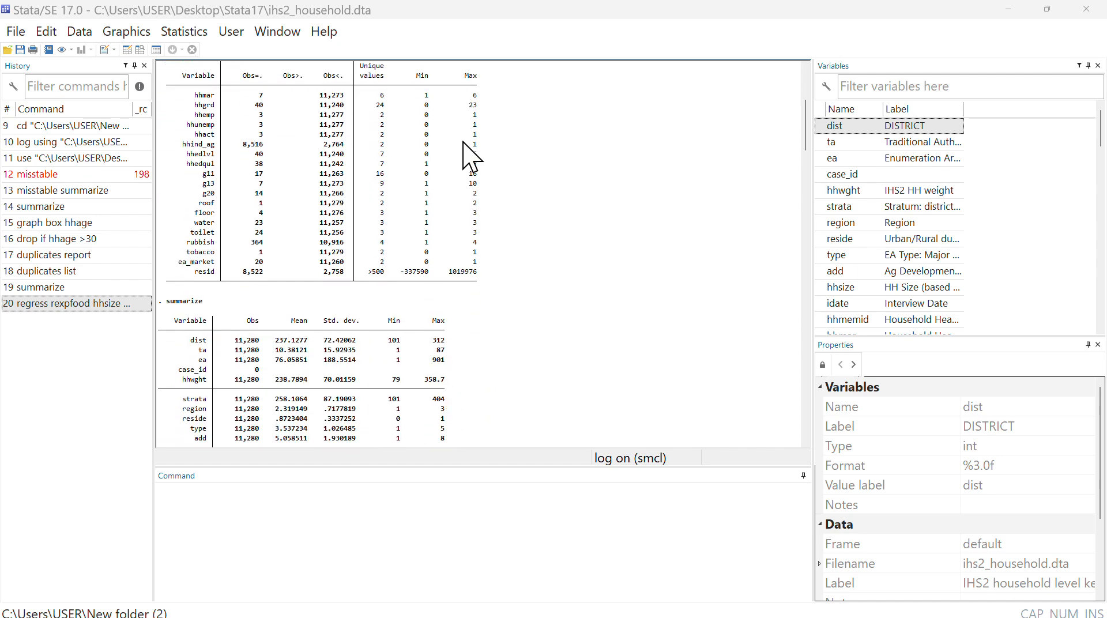
scroll(471, 156, "down", 10)
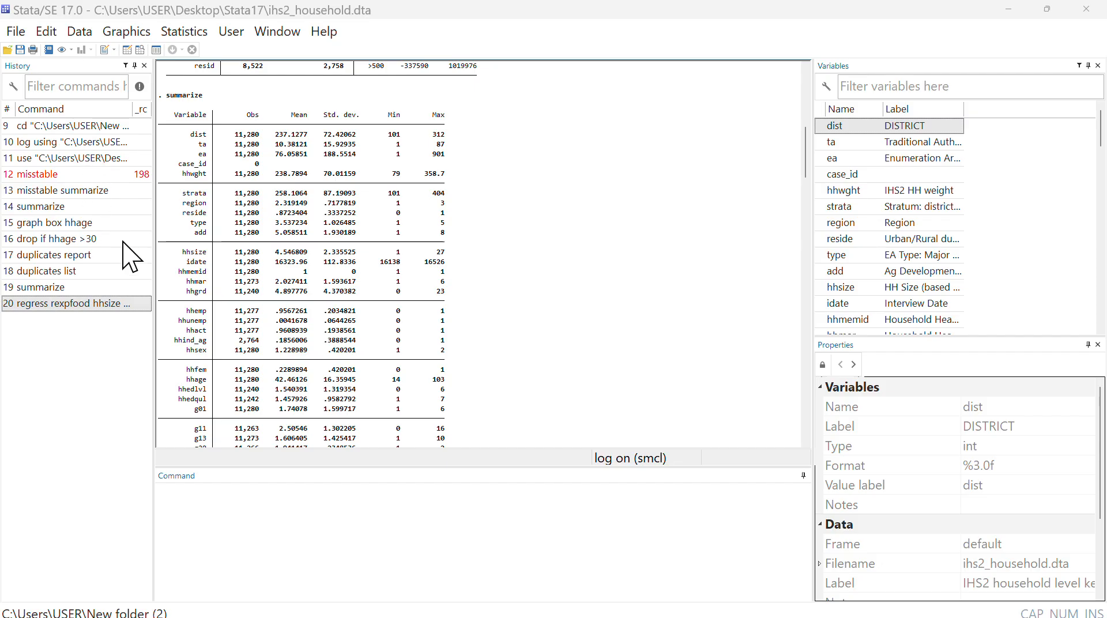
scroll(401, 317, "down", 5)
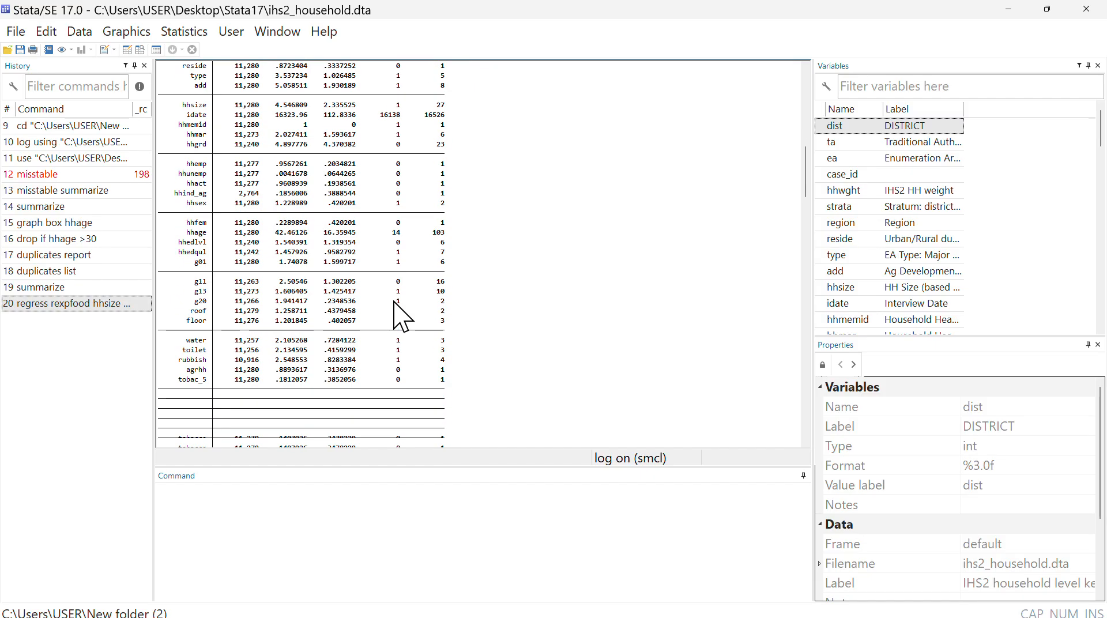
scroll(401, 317, "down", 15)
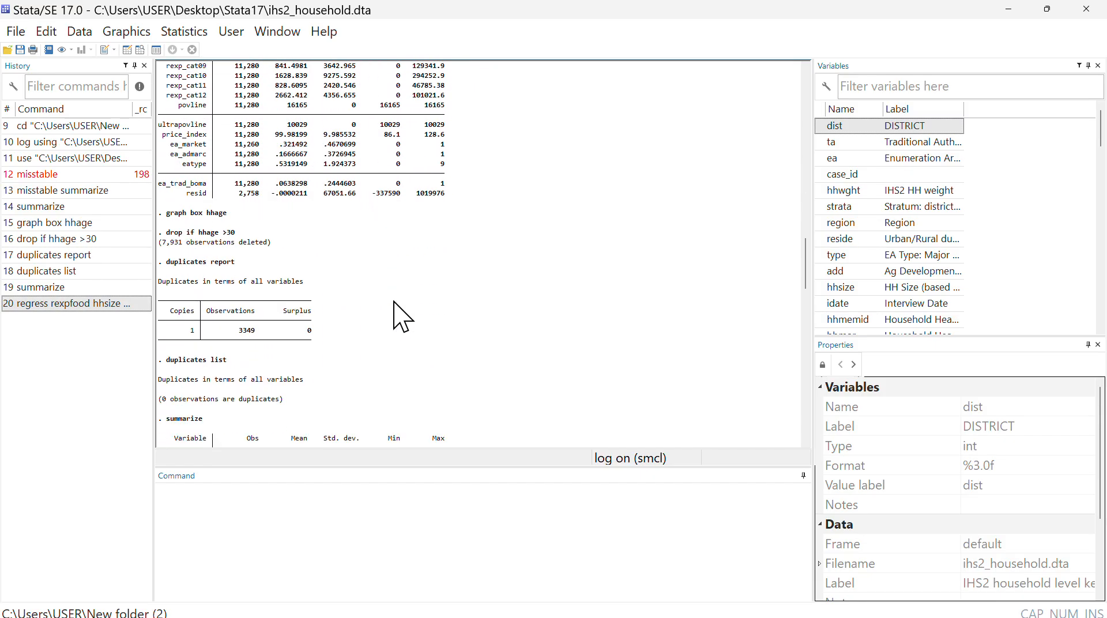
scroll(401, 317, "down", 2)
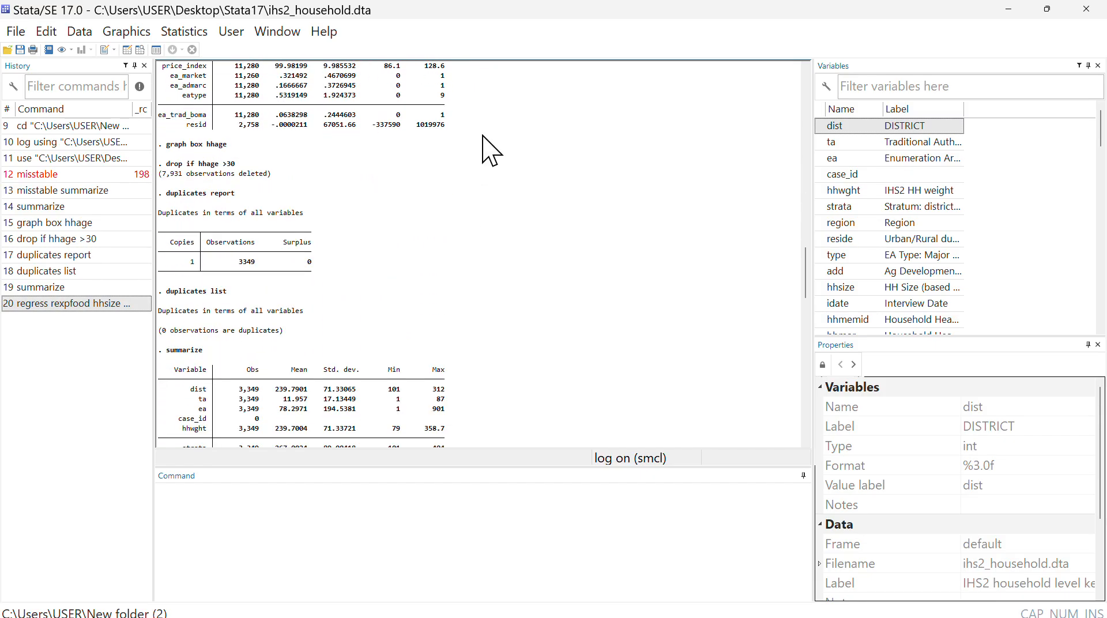